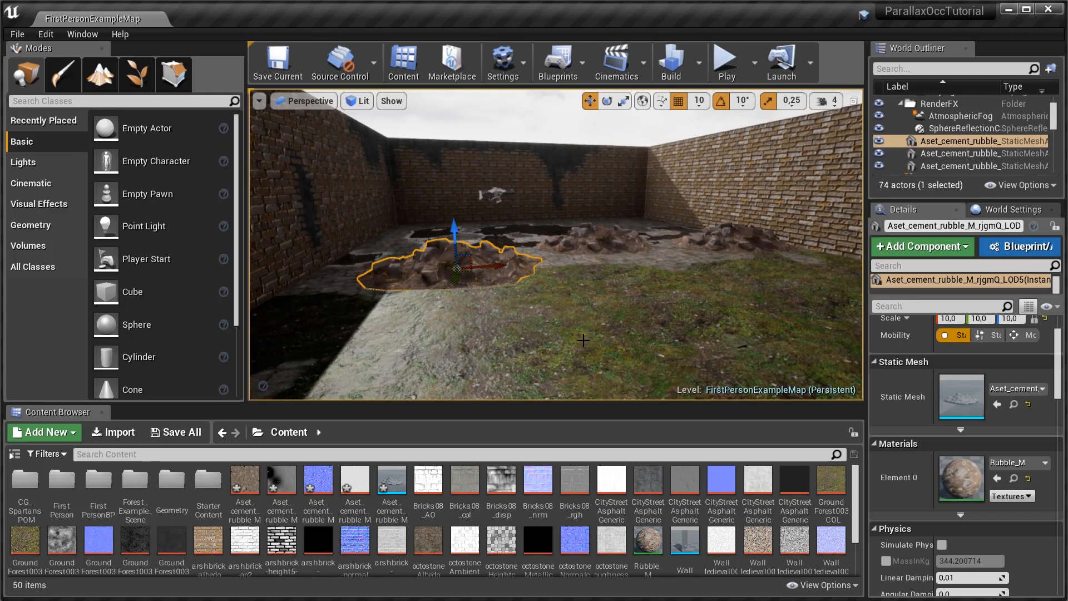
Open the selected rubble pile's Rubble_M material for editing and examine the node network feeding its base colour
right_drag(516, 354, 501, 387)
key(w)
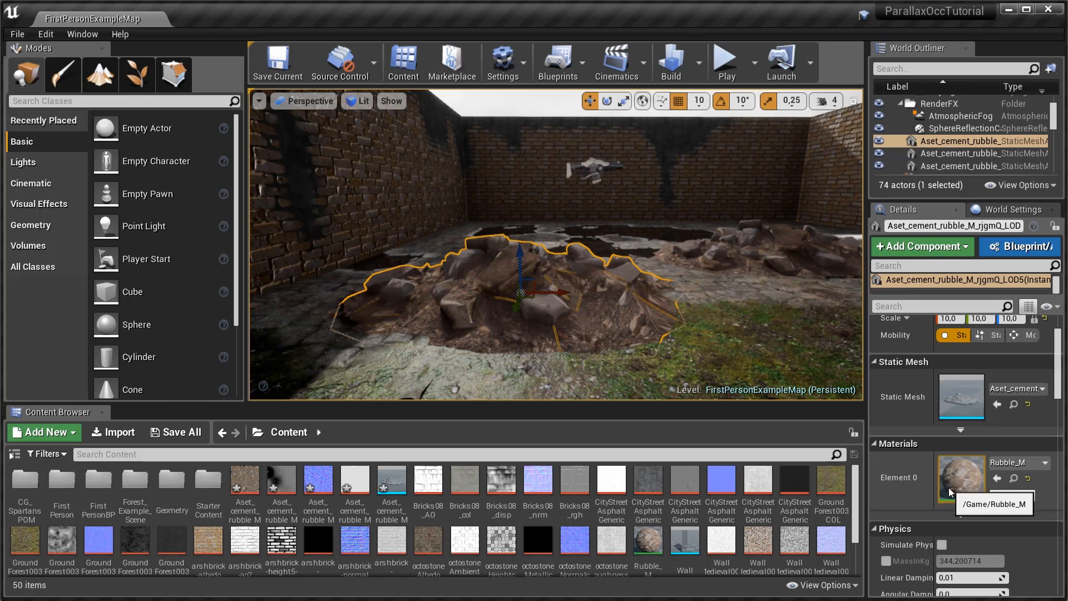
double_click(963, 484)
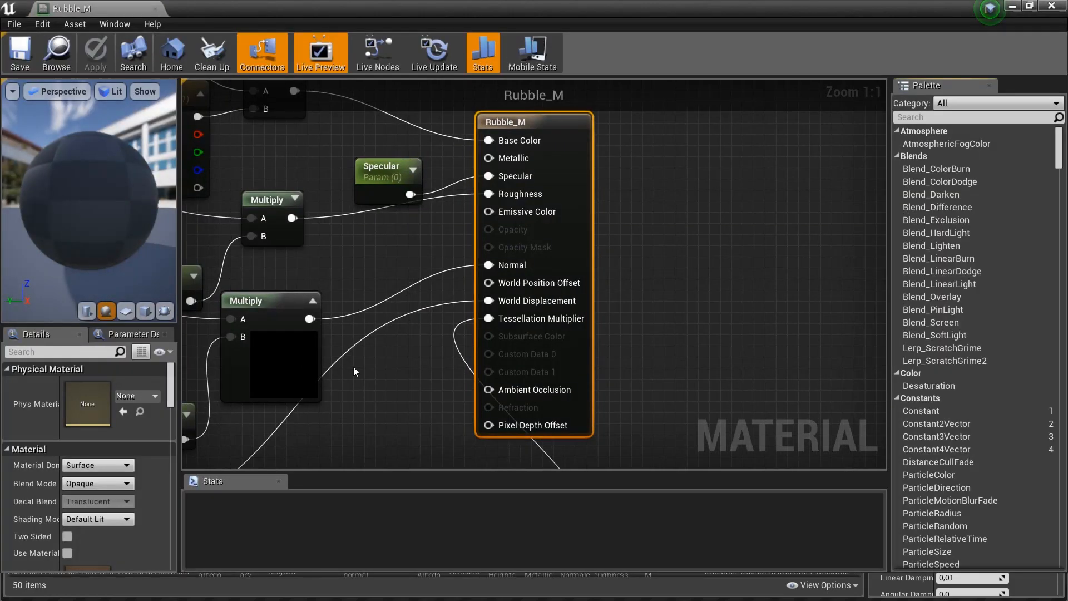
right_drag(353, 366, 673, 505)
right_drag(456, 357, 487, 438)
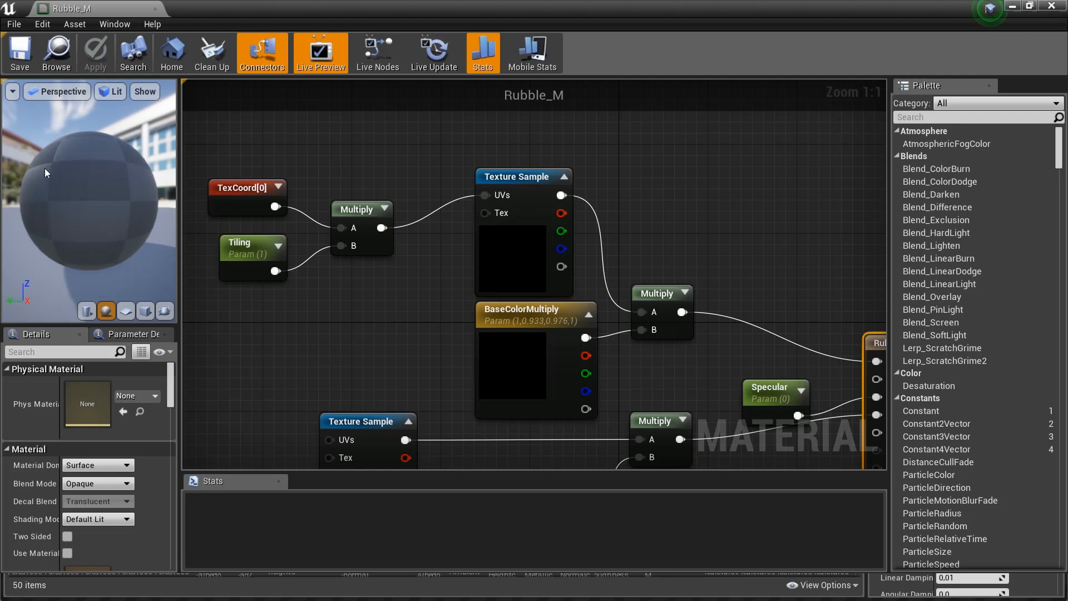
Inspect the Rubble_M preview sphere from several angles along with the tiling, texture and base colour nodes
drag(45, 169, 137, 170)
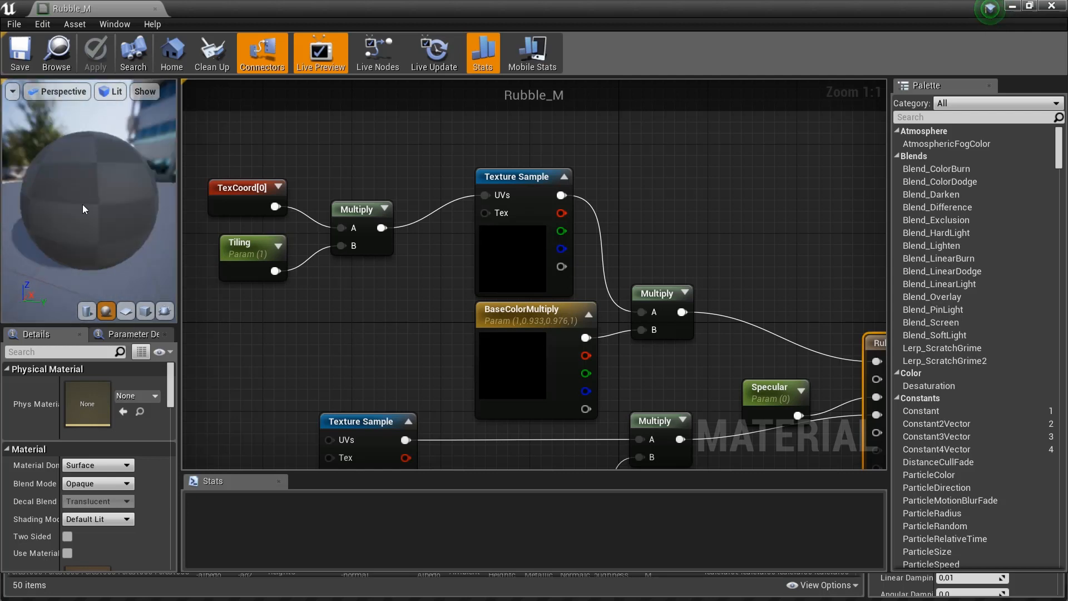
click(1010, 7)
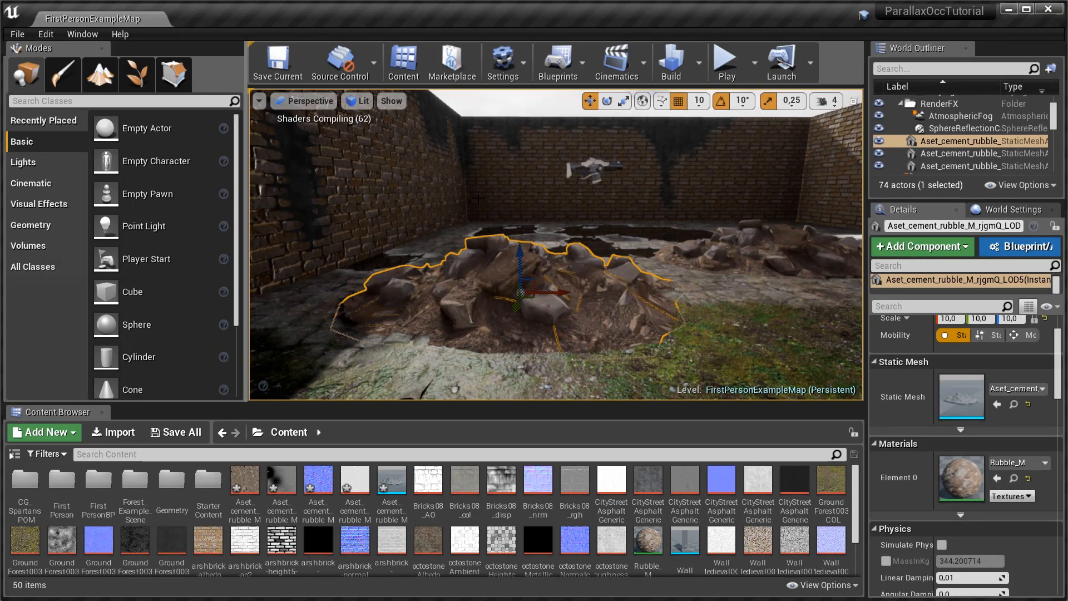
double_click(957, 479)
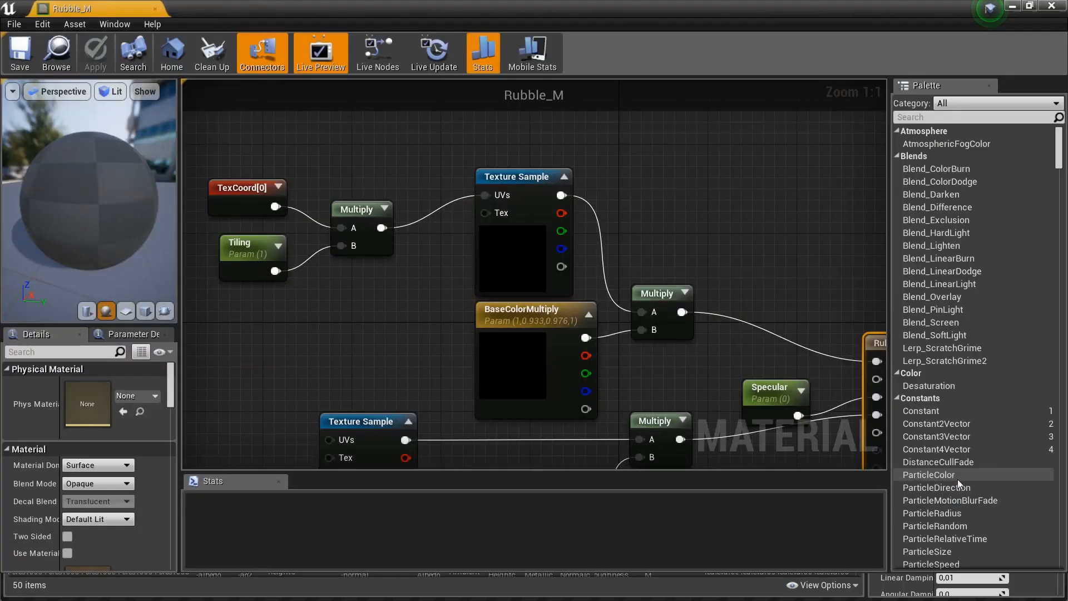
mouse_move(341, 322)
right_down()
mouse_move(388, 303)
mouse_move(349, 314)
right_up()
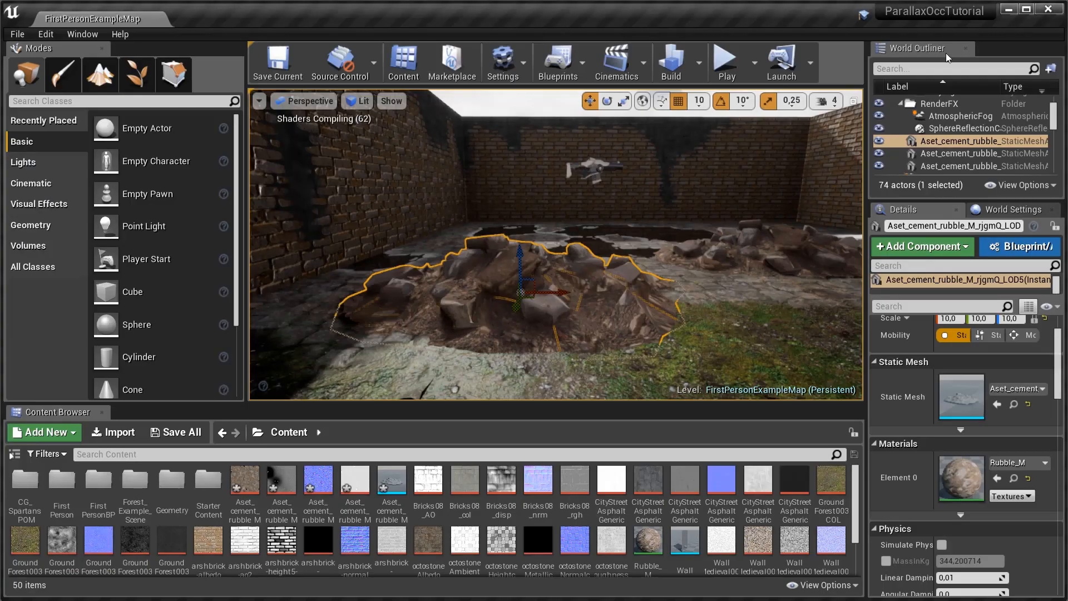
mouse_move(538, 307)
right_down()
mouse_move(510, 276)
mouse_move(556, 291)
mouse_move(537, 307)
right_up()
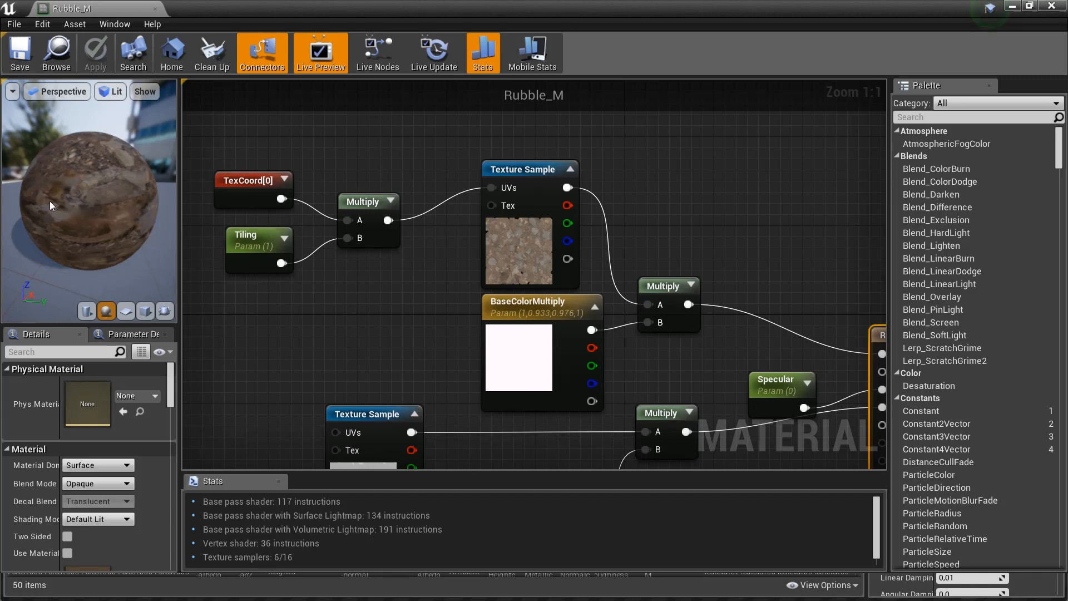
drag(57, 199, 76, 229)
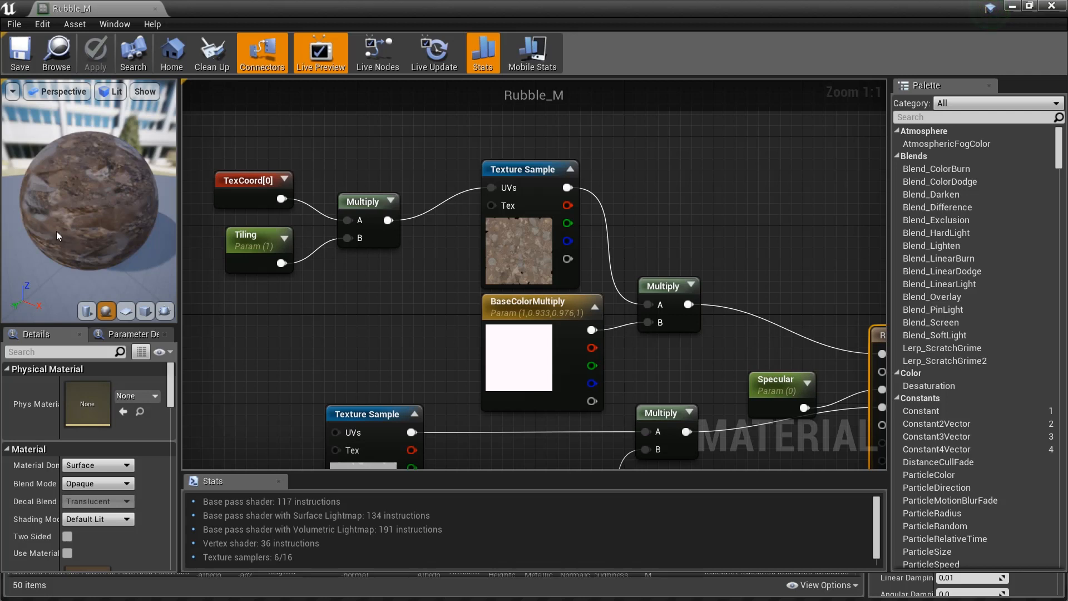
drag(51, 231, 39, 263)
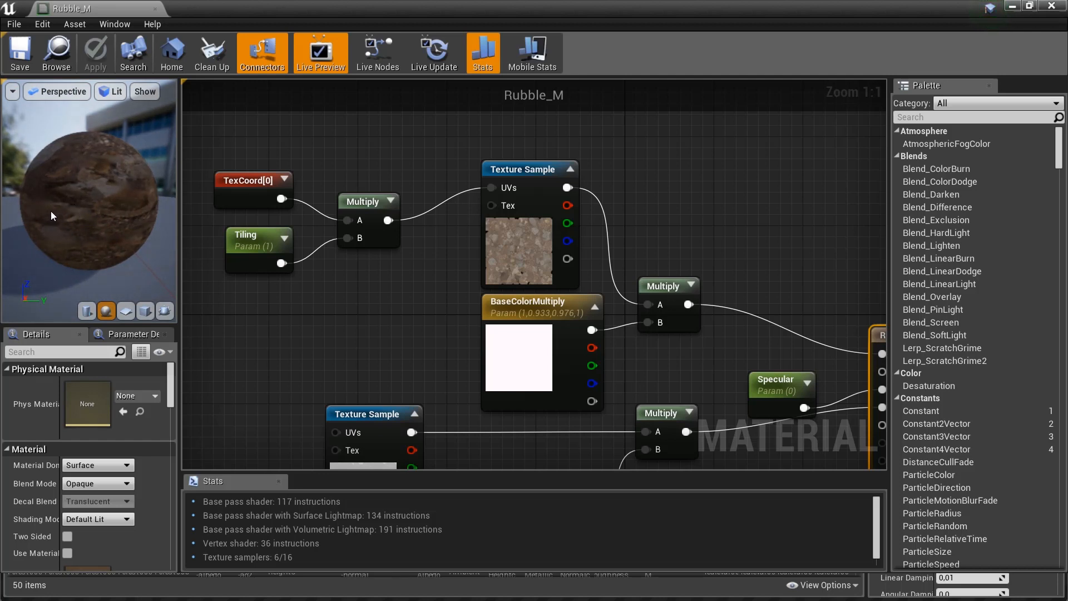
drag(44, 185, 159, 203)
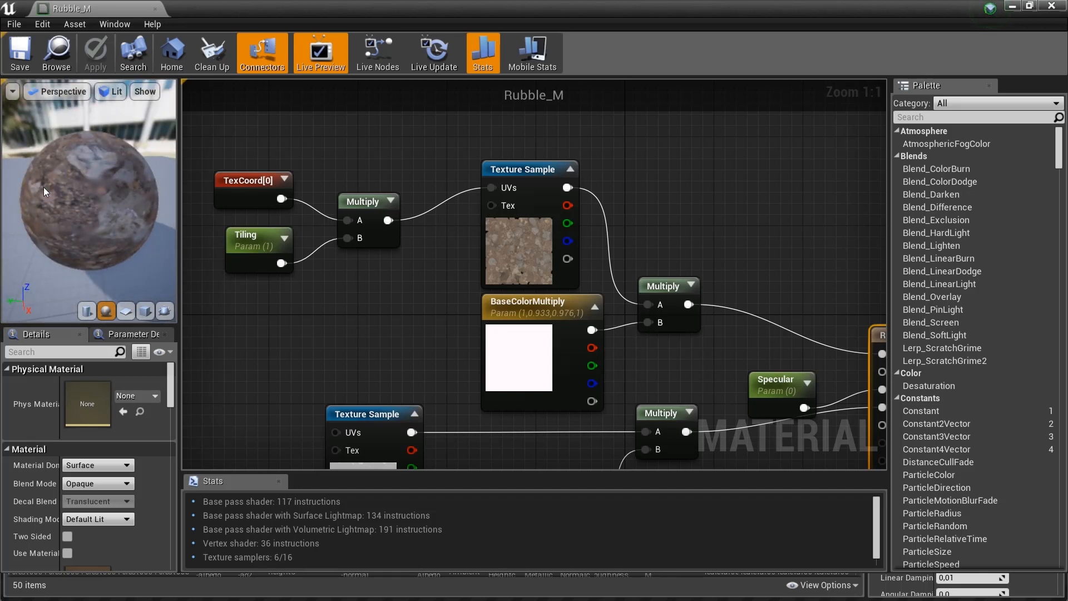
right_drag(386, 350, 439, 325)
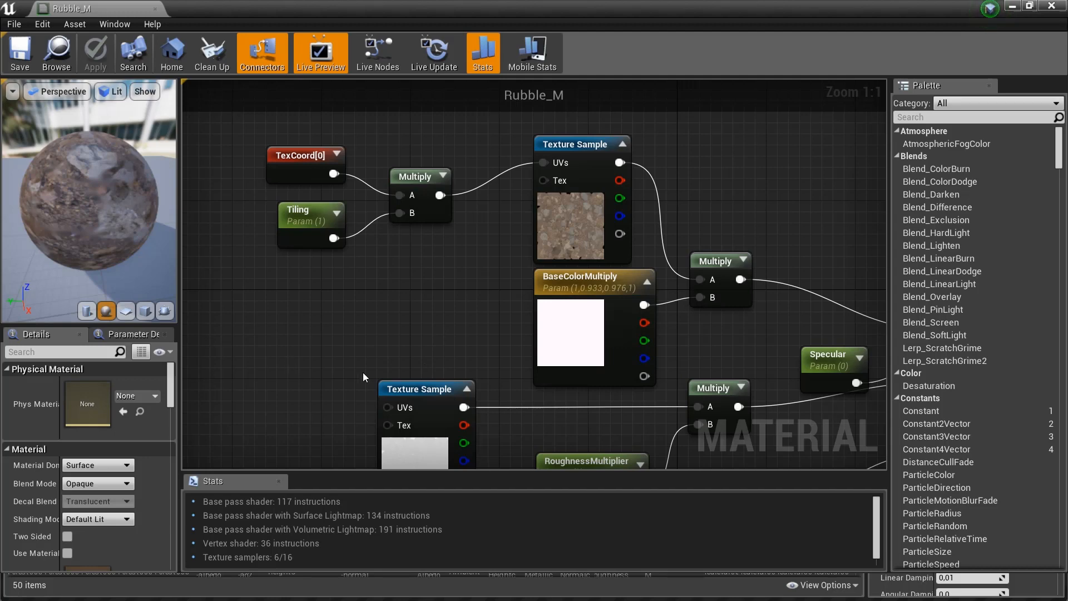
Try a pink BaseColorMultiply tint, sRGB hex FF70C8FF, and check its effect on the rubble piles in the level
right_drag(457, 330, 311, 314)
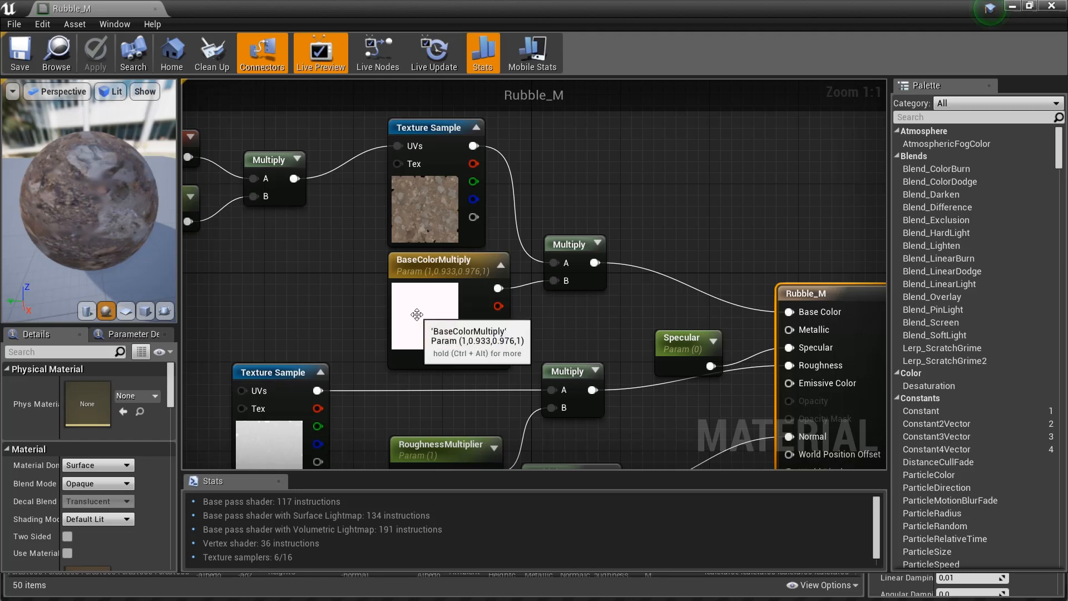
double_click(418, 332)
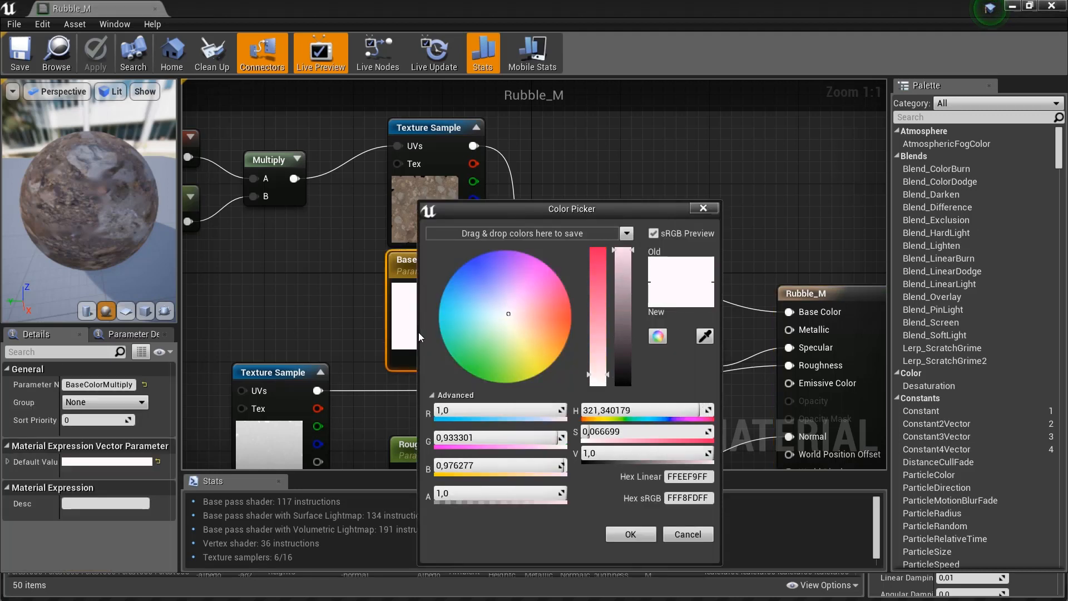
click(552, 290)
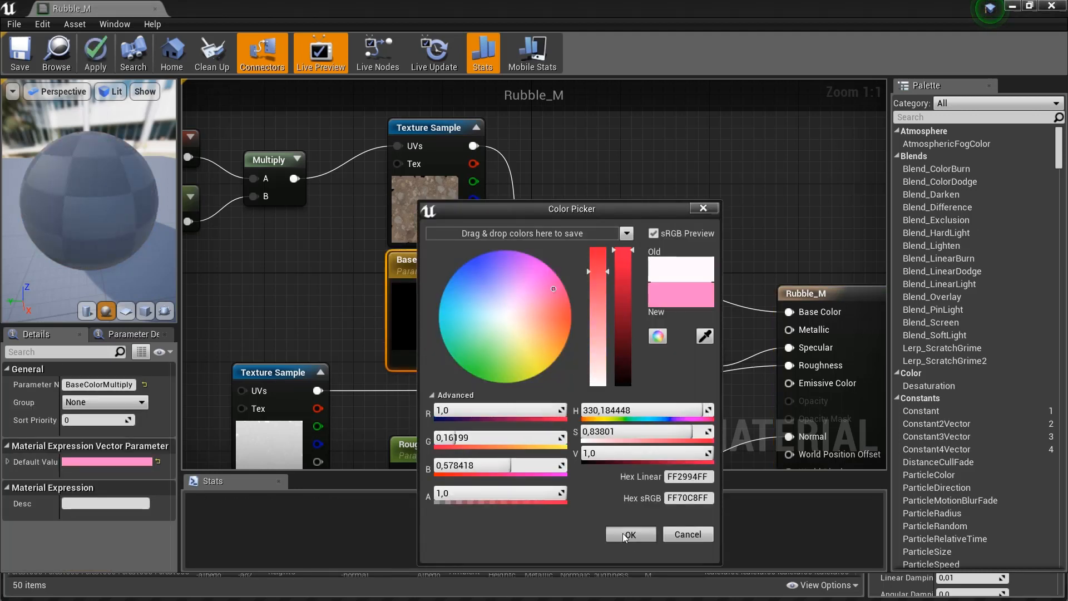
click(626, 533)
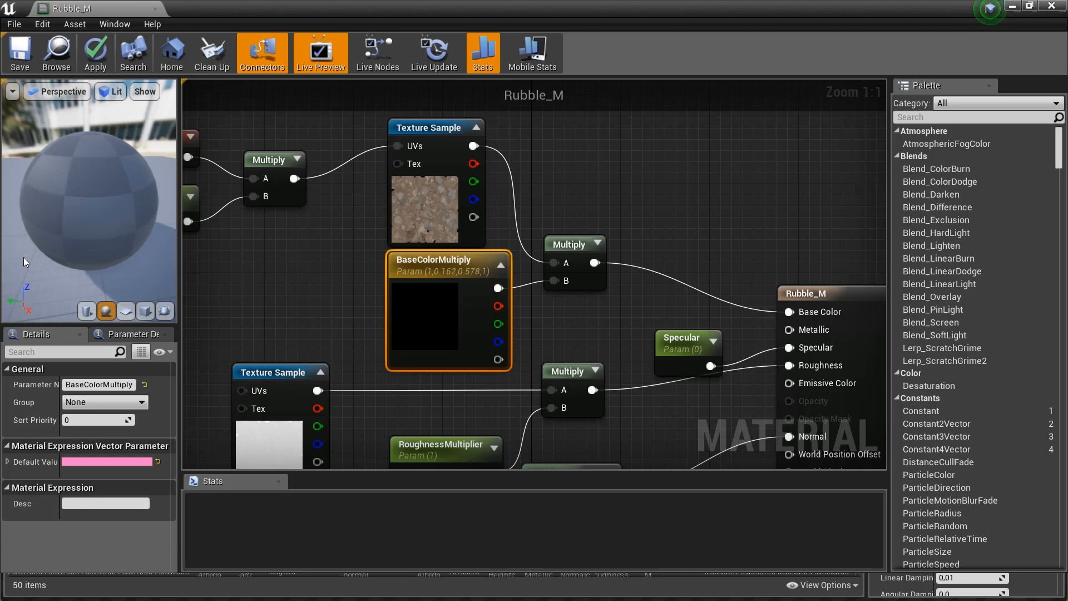
click(1012, 7)
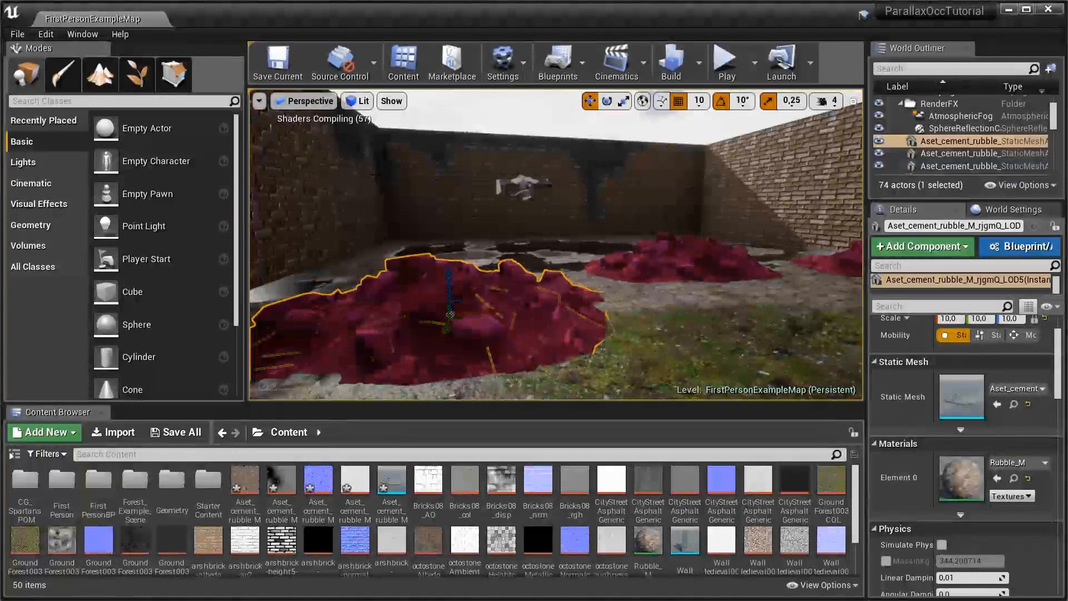
right_drag(376, 175, 356, 189)
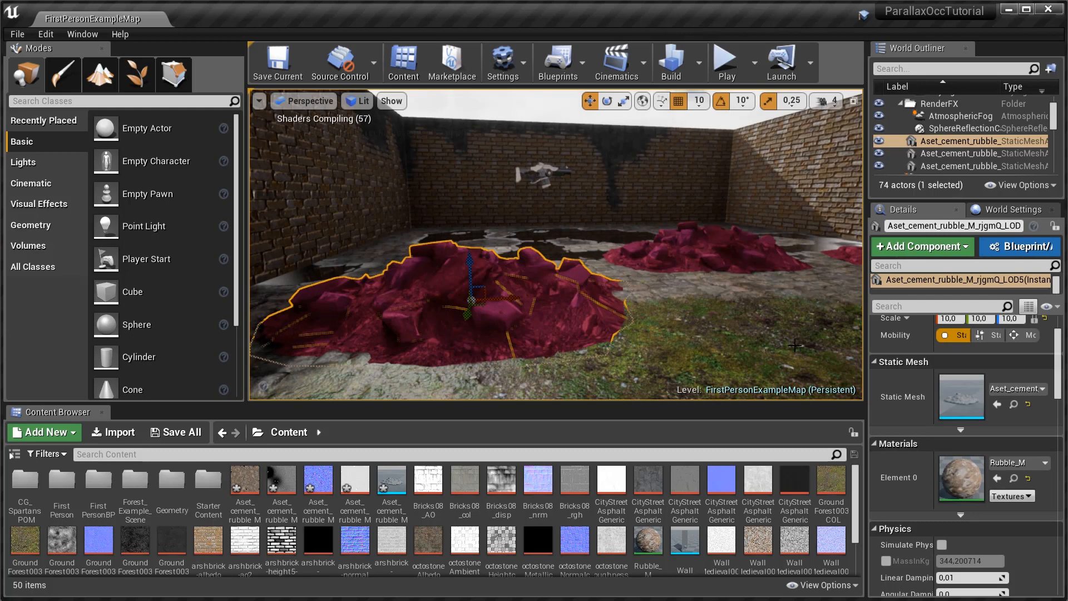
Reopen Rubble_M, then close its material editor and discard the unapplied colour change
double_click(956, 479)
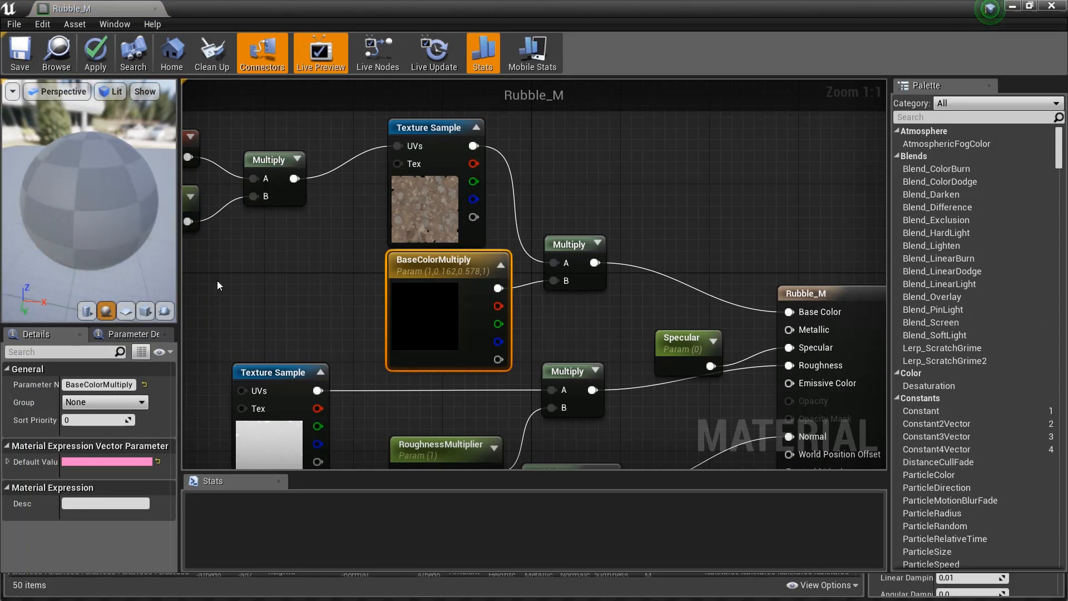
drag(62, 250, 27, 251)
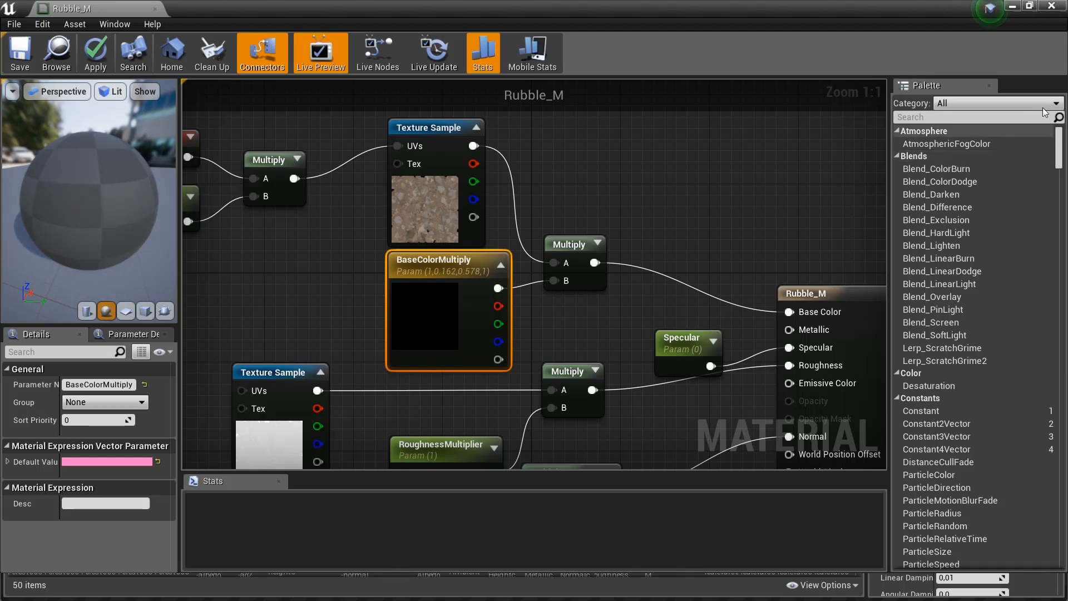
click(1052, 6)
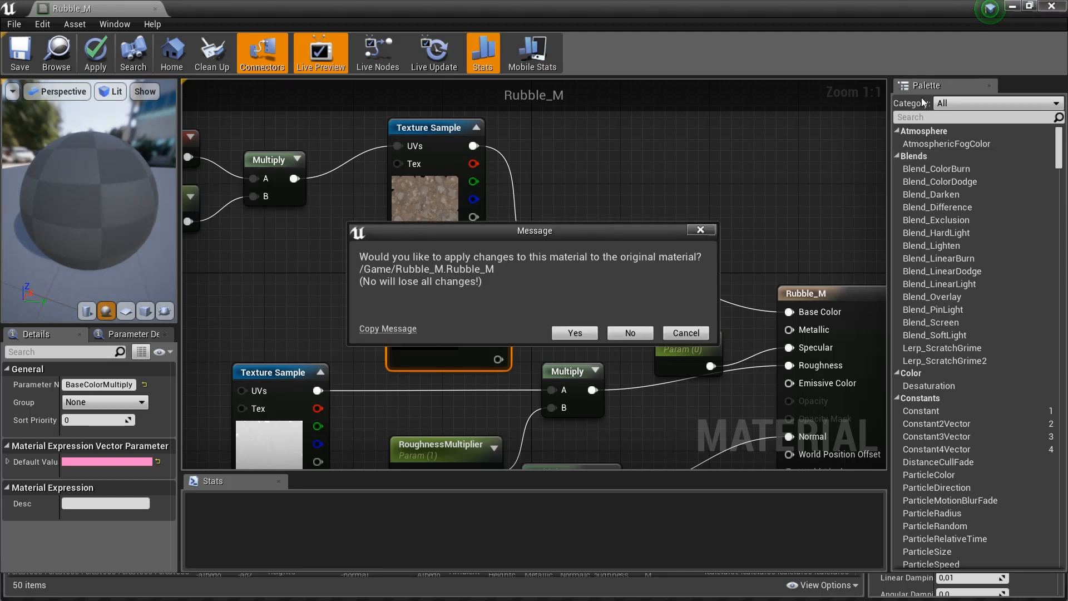
click(632, 332)
mouse_move(587, 303)
right_down()
mouse_move(520, 295)
mouse_move(606, 300)
mouse_move(573, 302)
mouse_move(595, 292)
right_up()
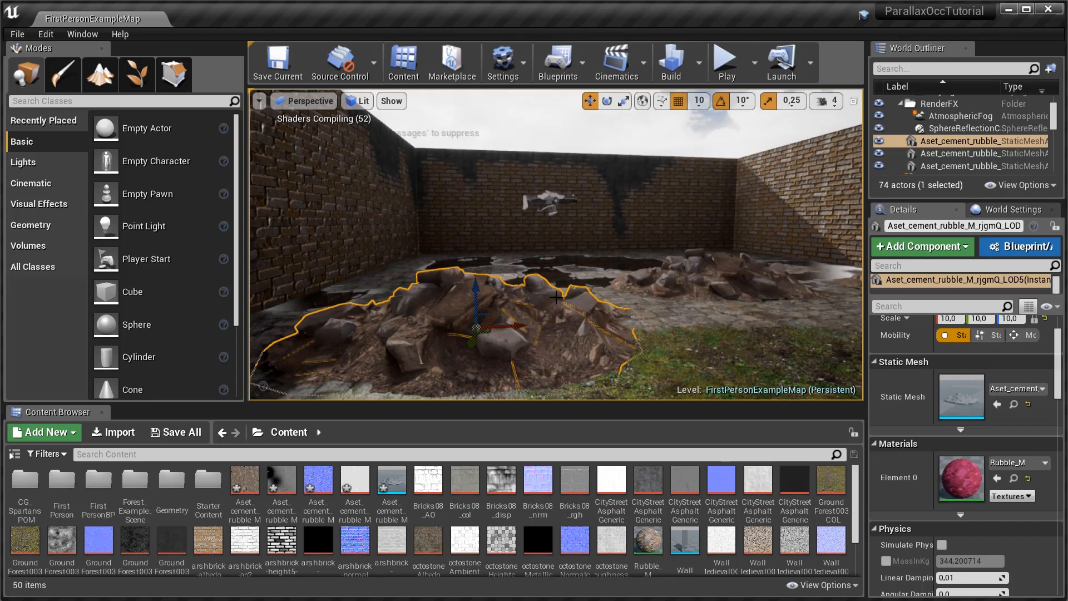
mouse_move(557, 297)
right_down()
mouse_move(618, 295)
mouse_move(550, 292)
mouse_move(553, 306)
right_up()
key(w)
key(s)
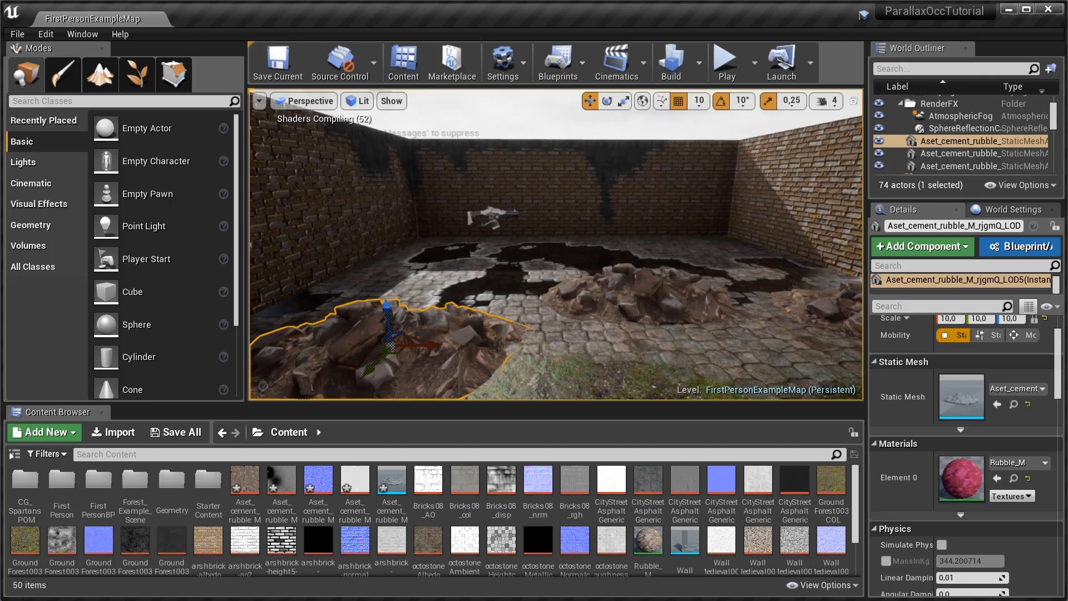
right_drag(479, 339, 478, 304)
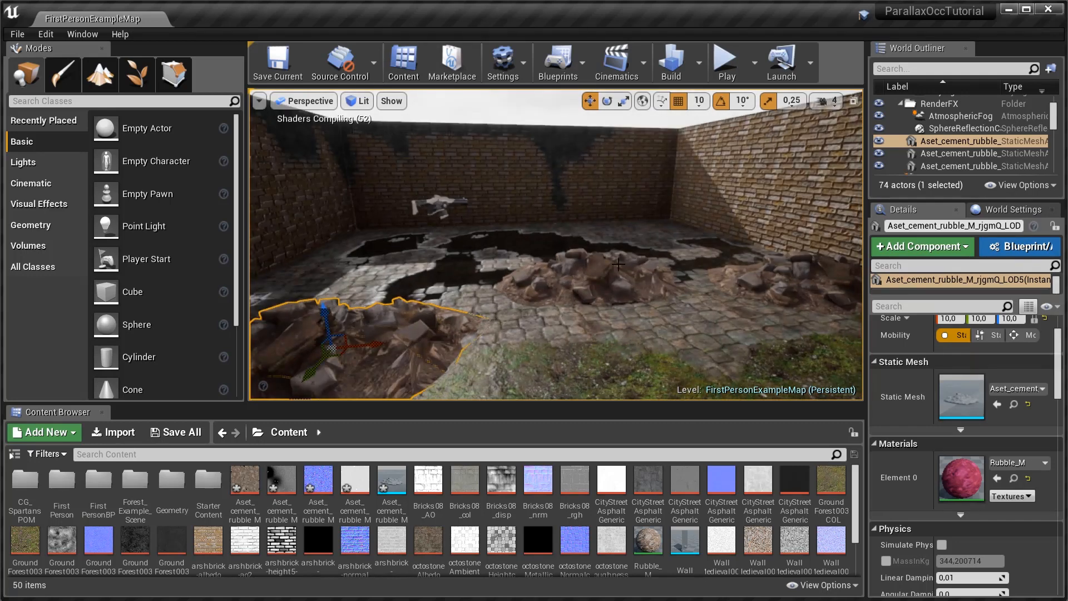
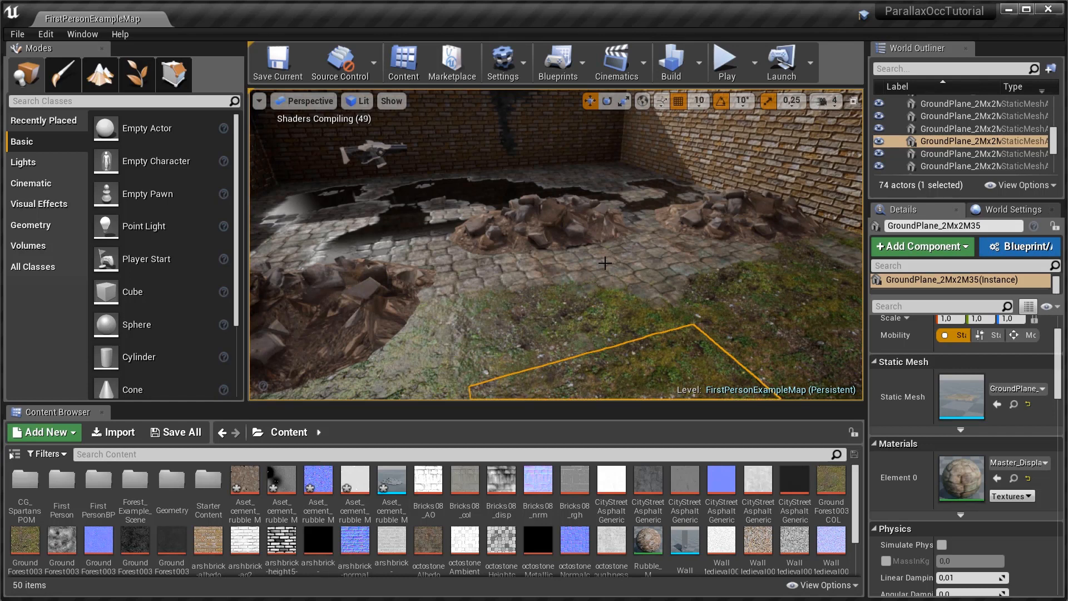
right_drag(674, 361, 650, 361)
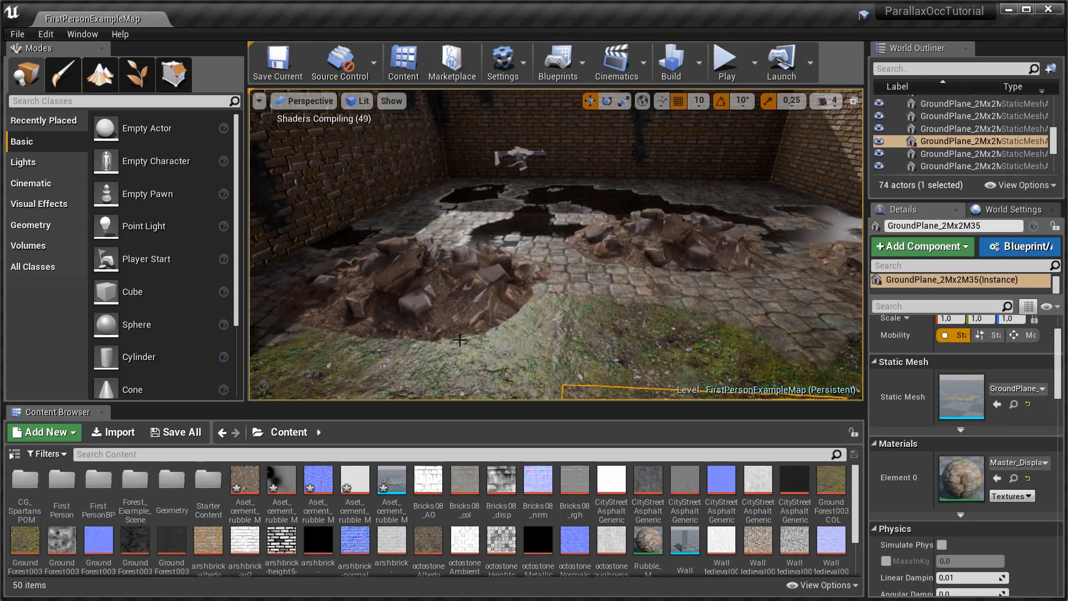
Create a material instance from the Rubble_M material and name it Rubble_M_Inst1
click(646, 547)
right_click(645, 548)
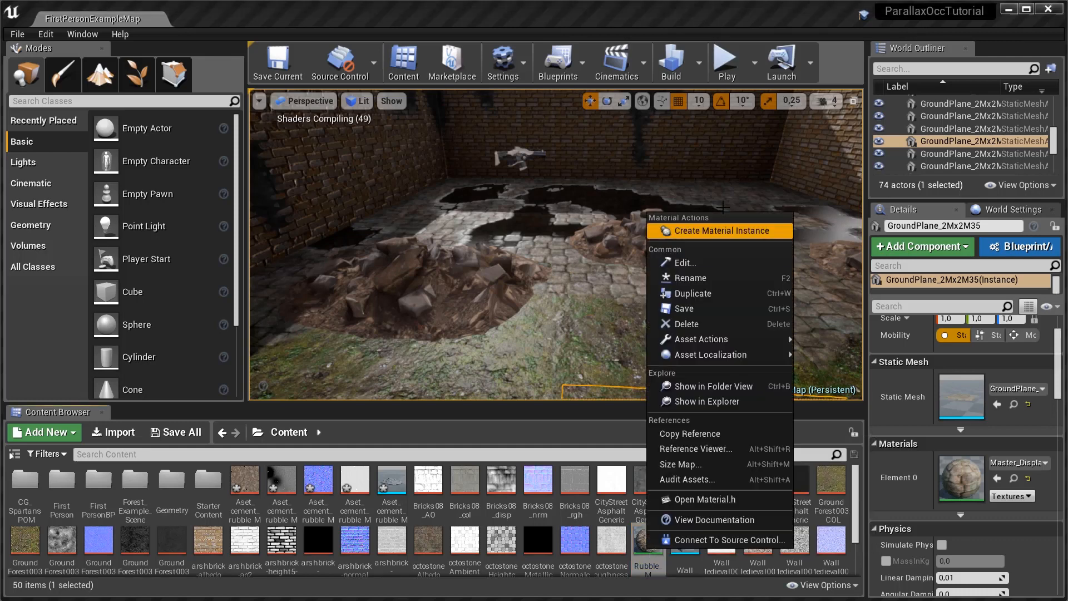
click(729, 230)
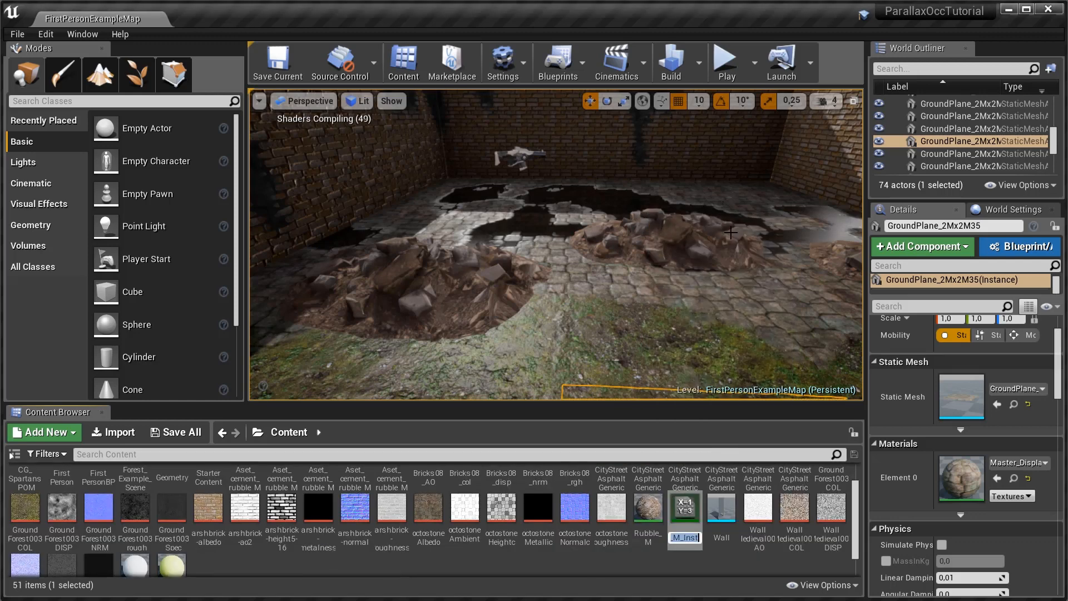
key(End)
text(1)
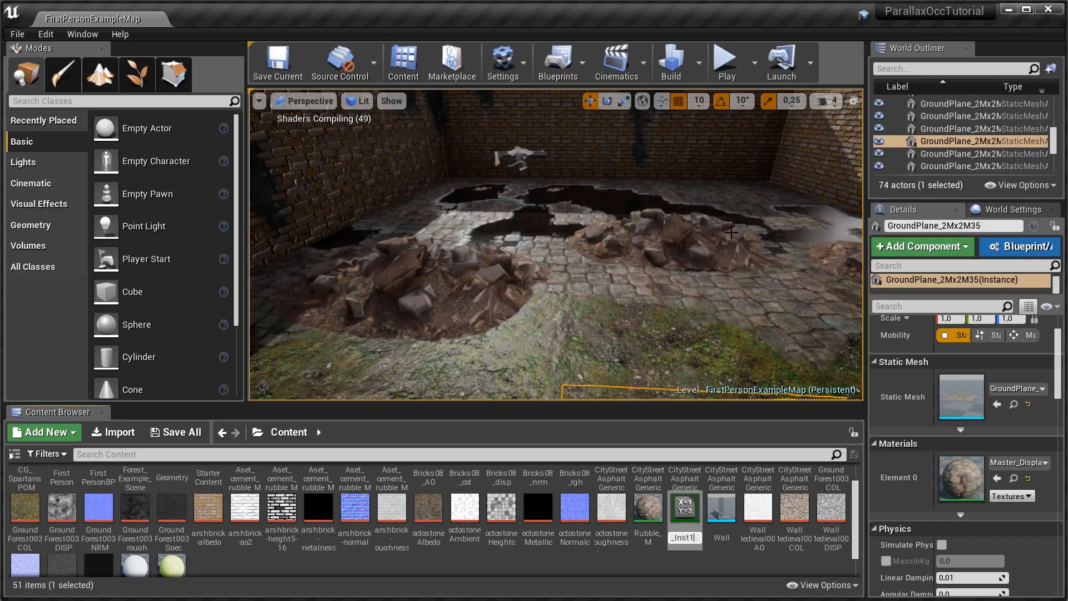
key(Return)
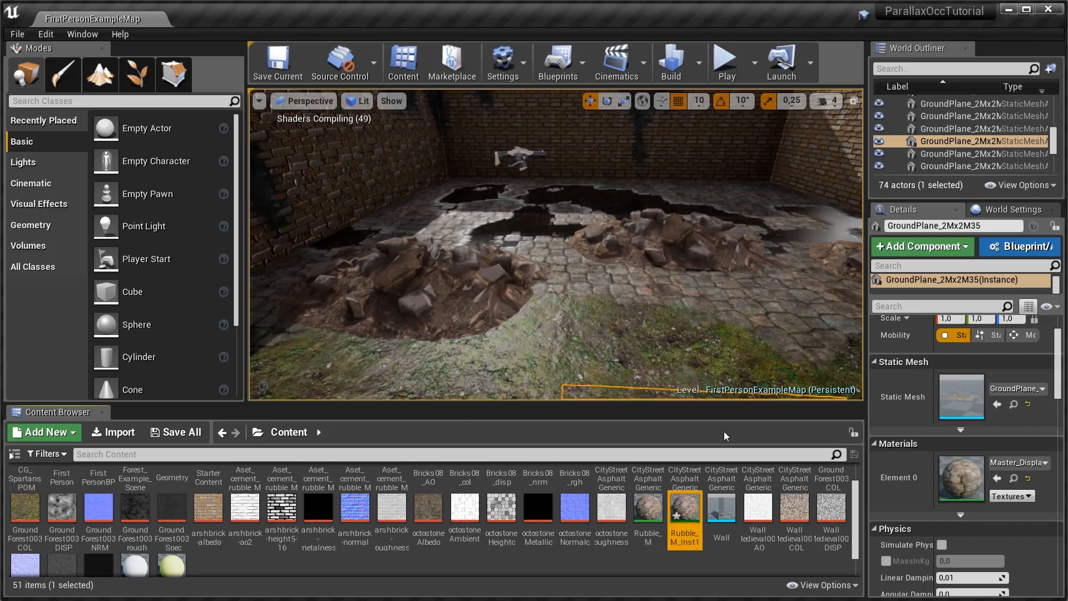
Create a second material instance from Rubble_M and name it Rubble_M_Inst2
right_click(641, 523)
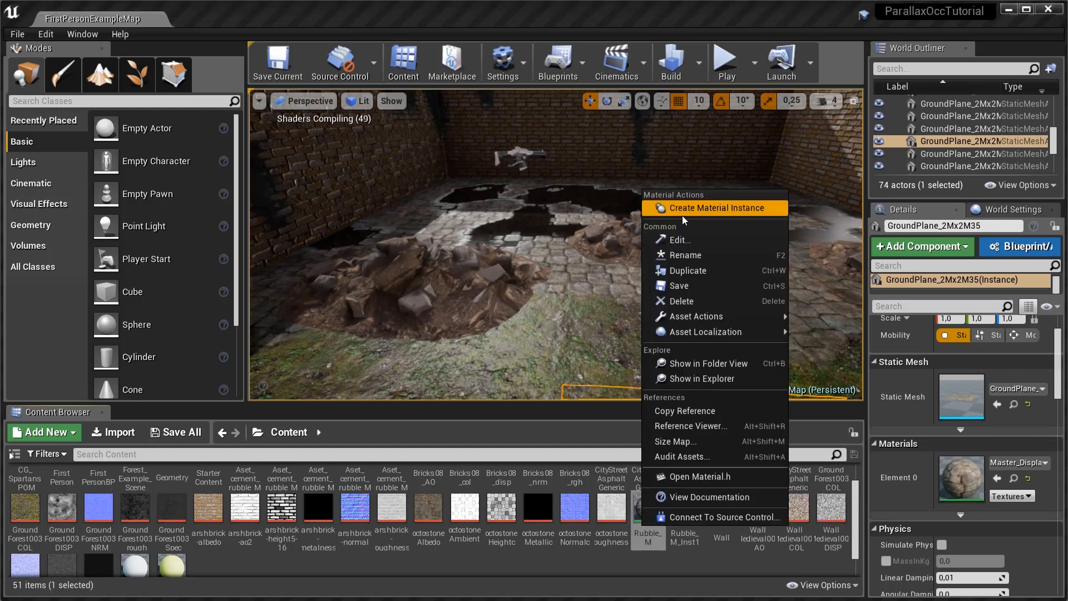
click(682, 211)
key(End)
text(2)
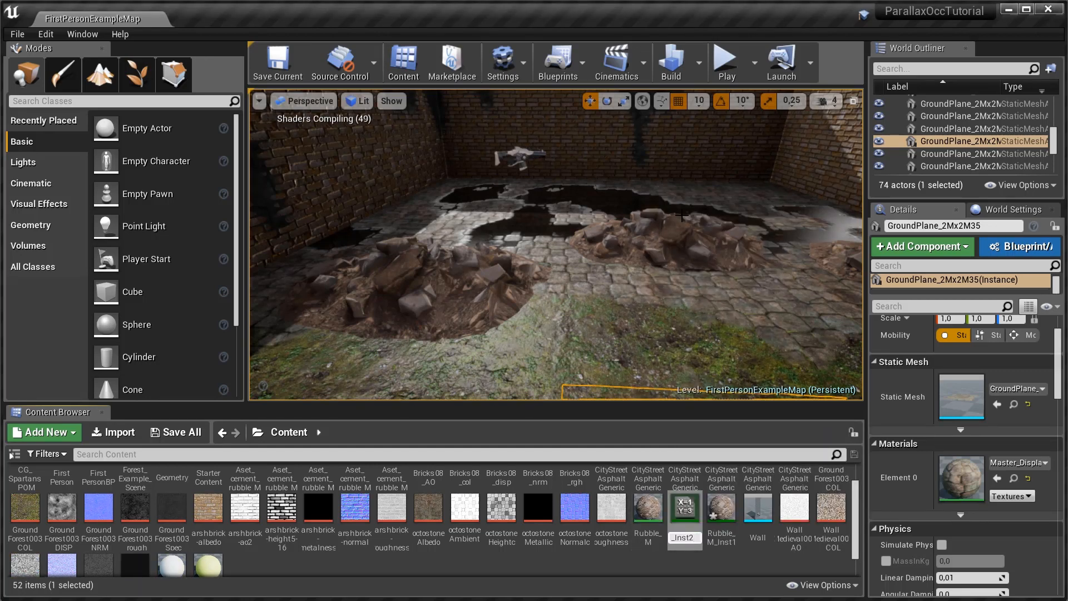
key(Return)
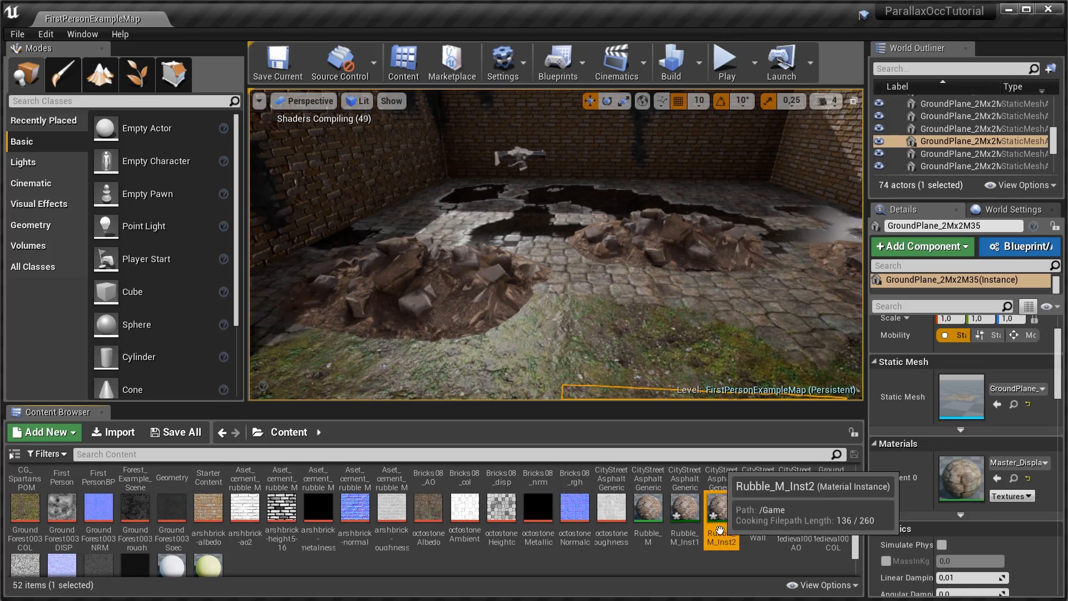
Create a third material instance from Rubble_M and name it Rubble_M_Inst3
right_click(648, 509)
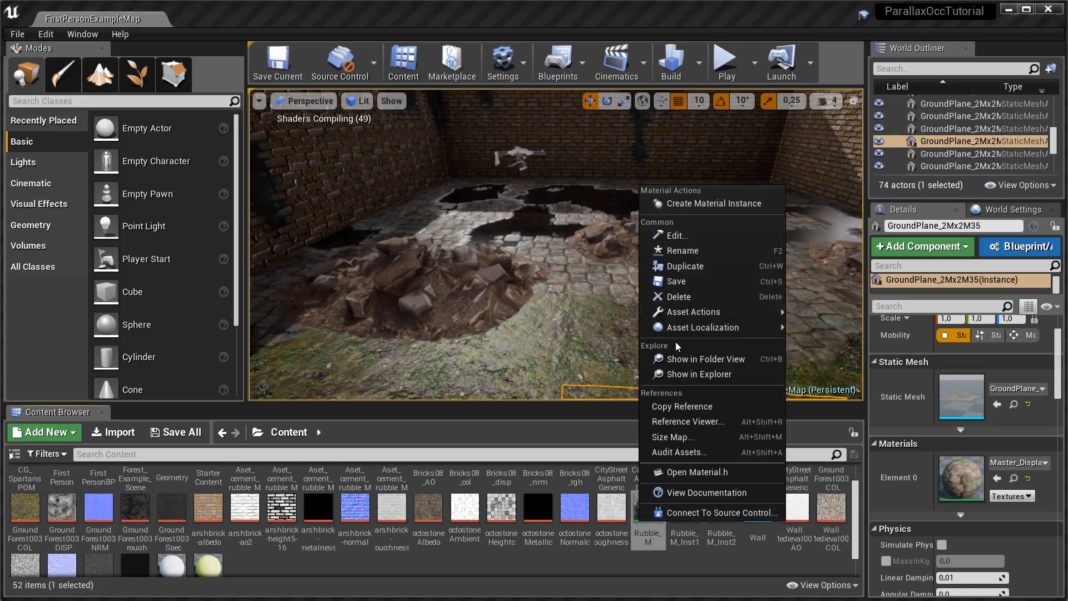
click(691, 204)
key(End)
text(3)
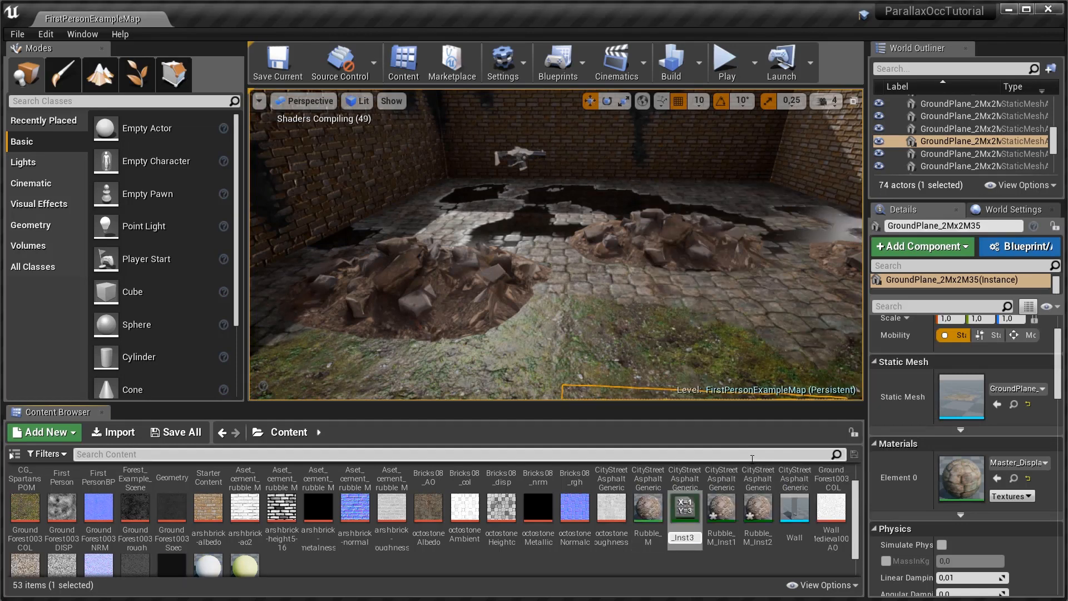
key(Return)
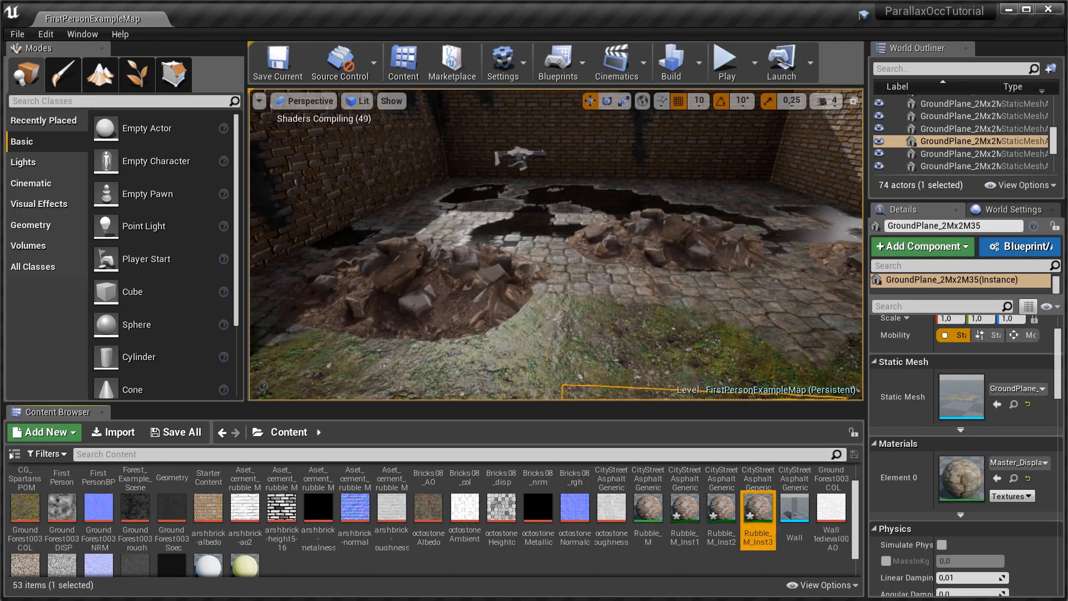
Assign Rubble_M_Inst1 as the Element 0 material of the nearest rubble pile
right_click(484, 352)
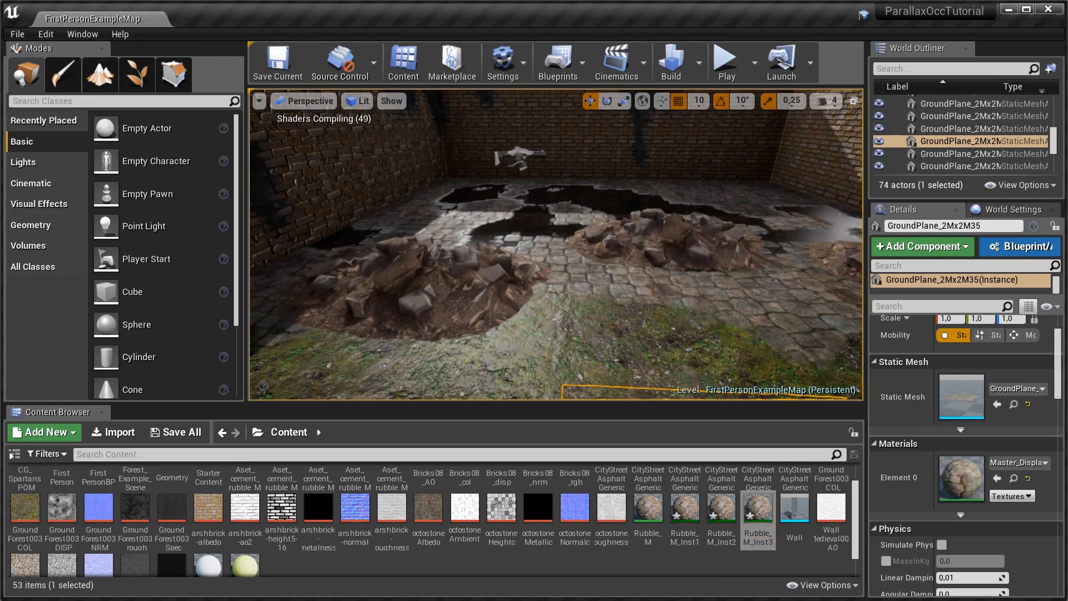
click(423, 295)
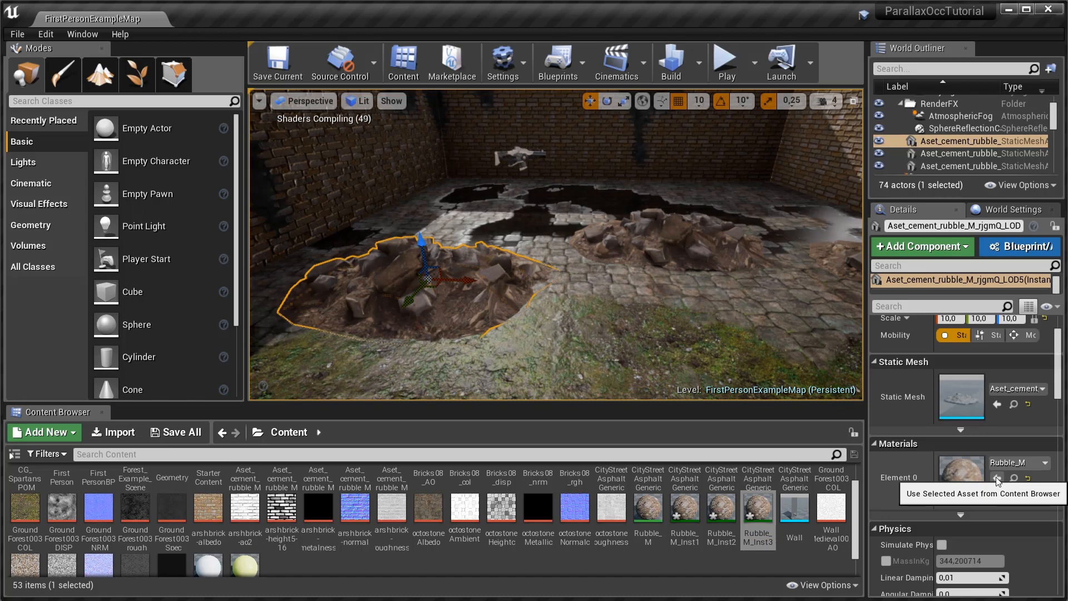
click(1012, 478)
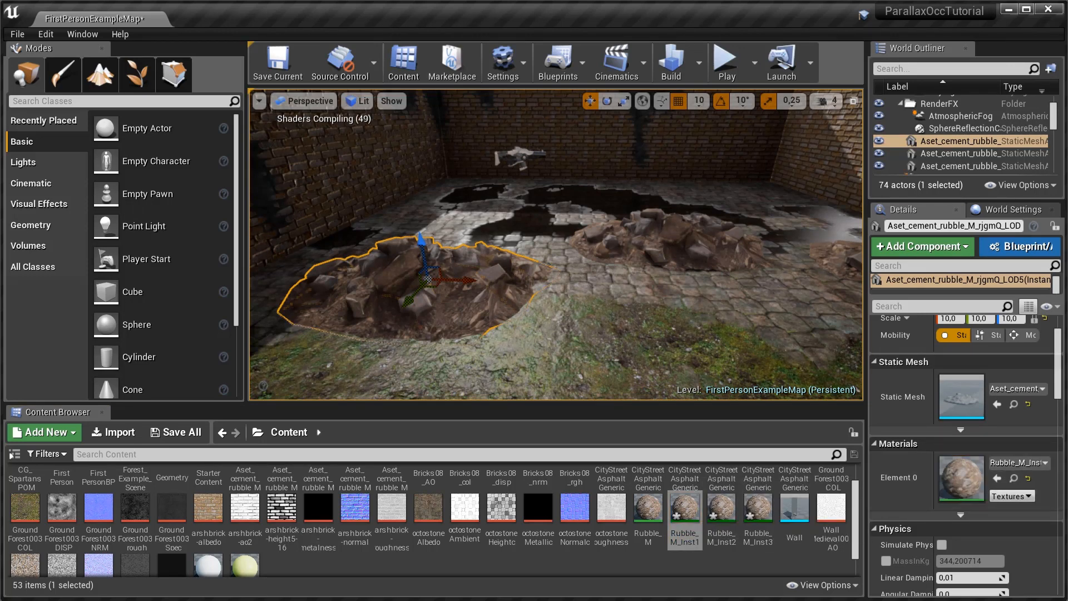
Assign Rubble_M_Inst2 as the material of the middle rubble pile
click(688, 245)
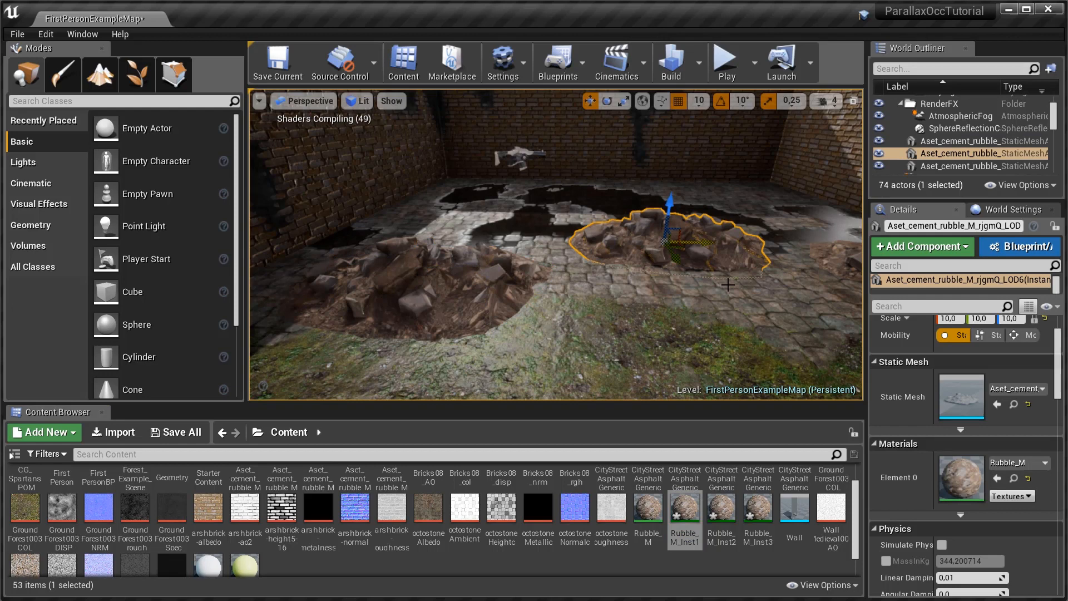
drag(721, 510, 713, 259)
right_drag(713, 322, 751, 313)
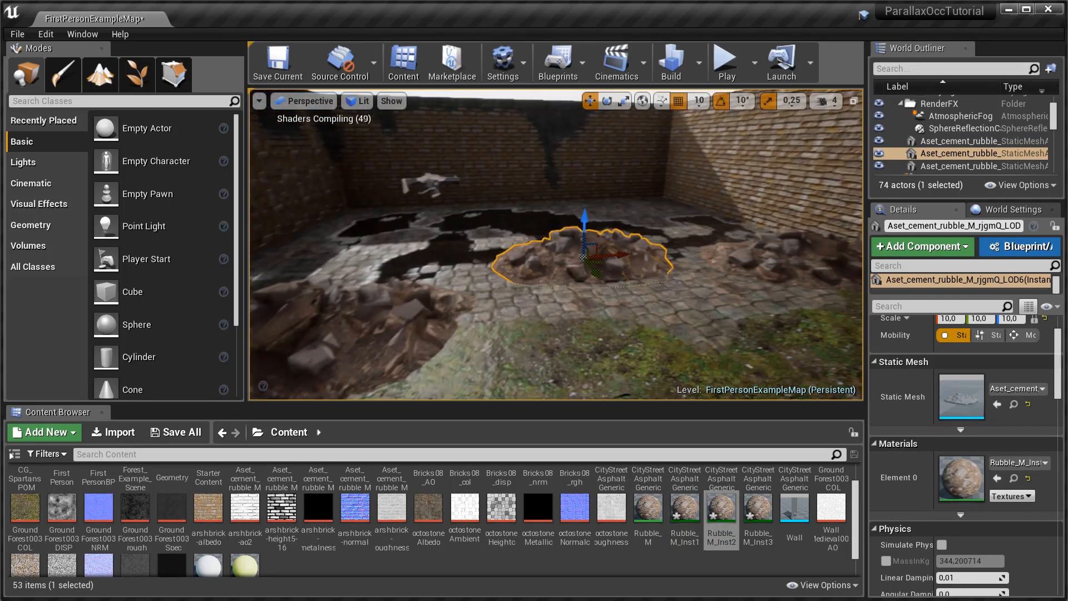
Assign Rubble_M_Inst3 as the Element 0 material of the third rubble pile, beside the brick wall
right_drag(723, 278, 737, 278)
click(770, 258)
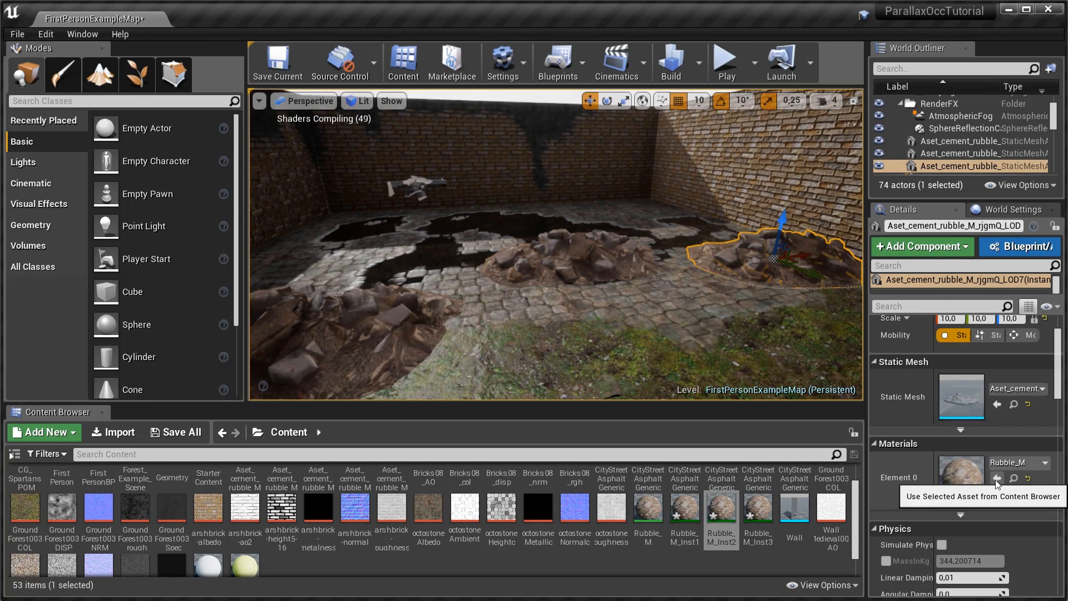
click(758, 509)
click(997, 479)
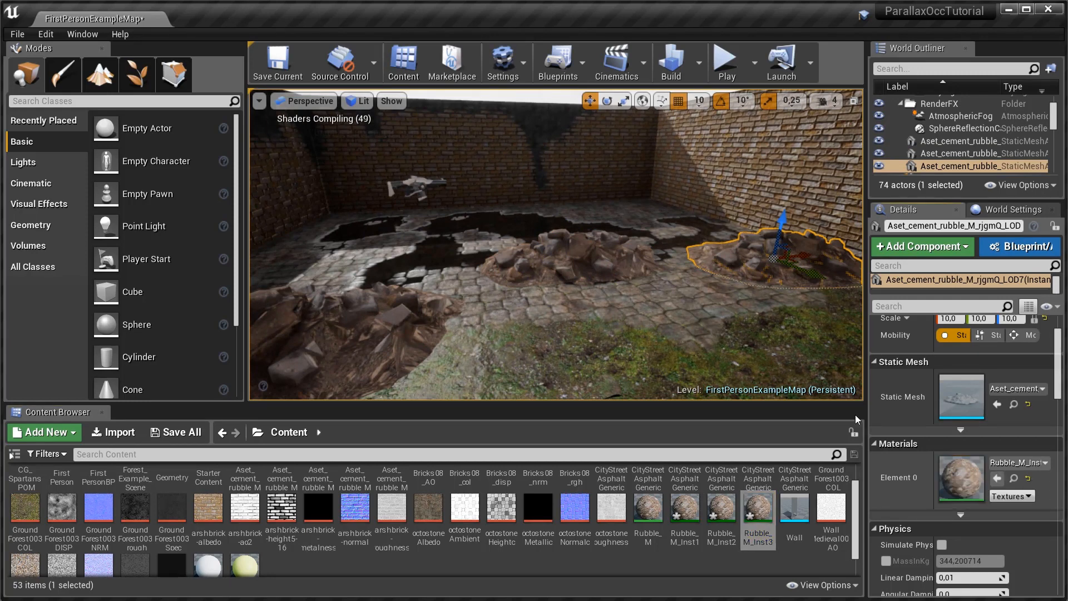
Open the nearest pile's Rubble_M_Inst1 and enable the NormalMulitplier, RoughnessMultiplier, Specular, Tiling and BaseColorMultiply parameters
right_drag(731, 282, 698, 283)
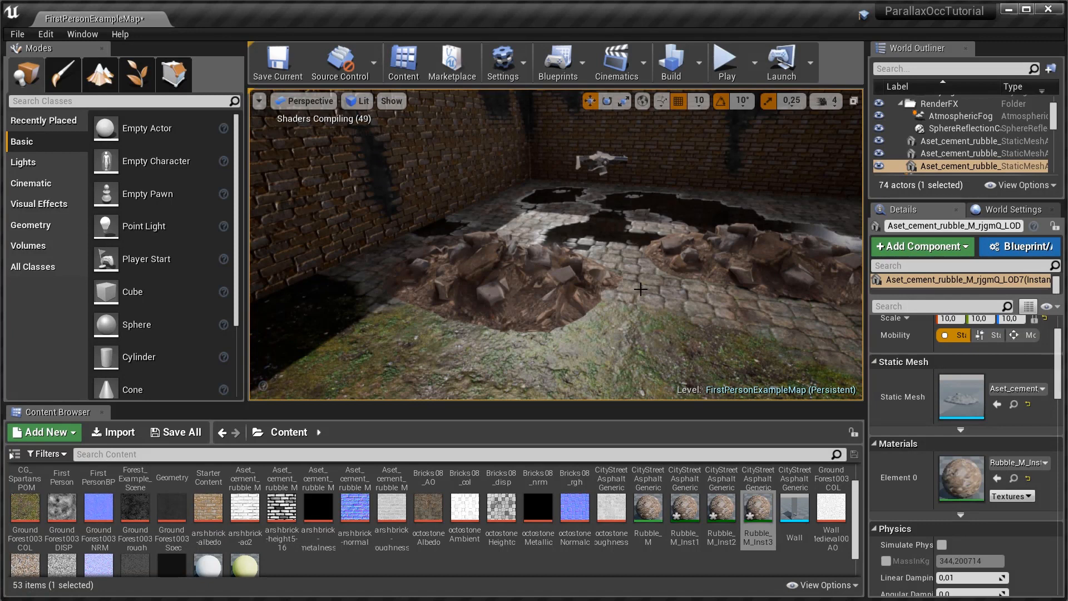
right_drag(641, 289, 552, 334)
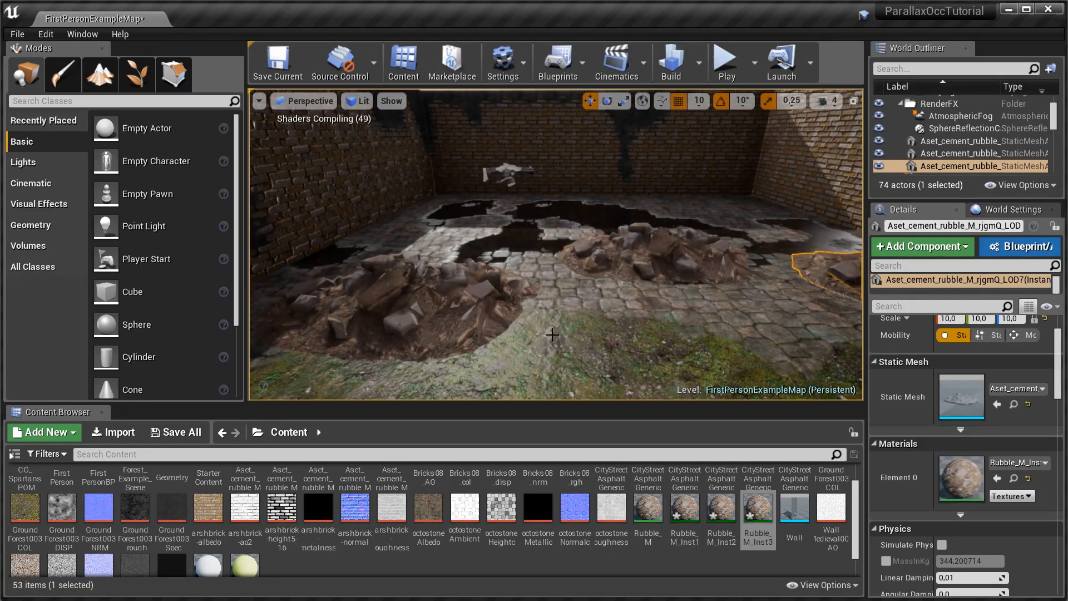
click(552, 335)
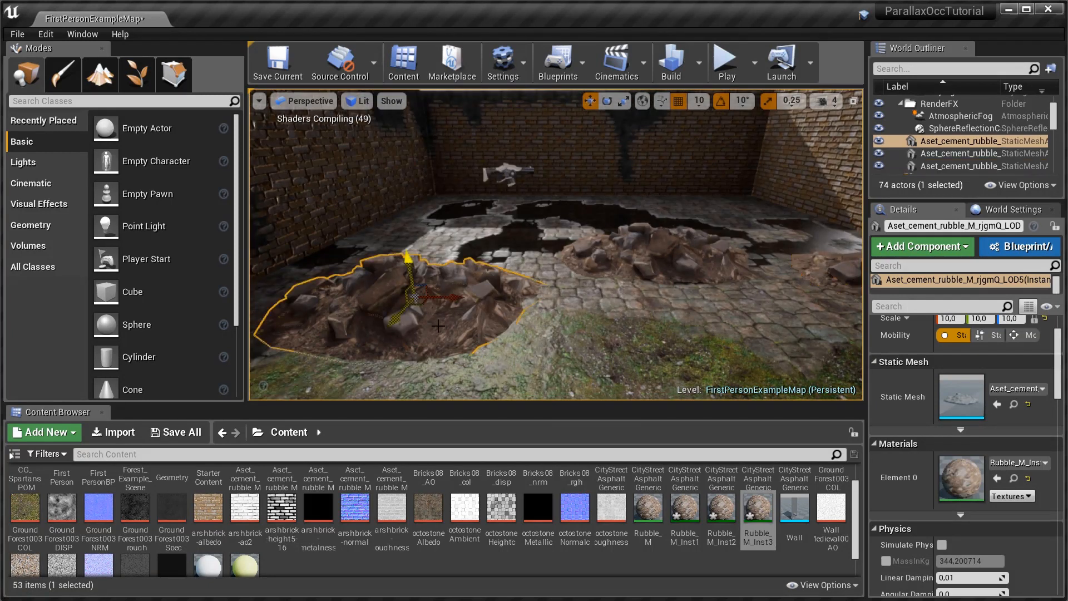
double_click(961, 477)
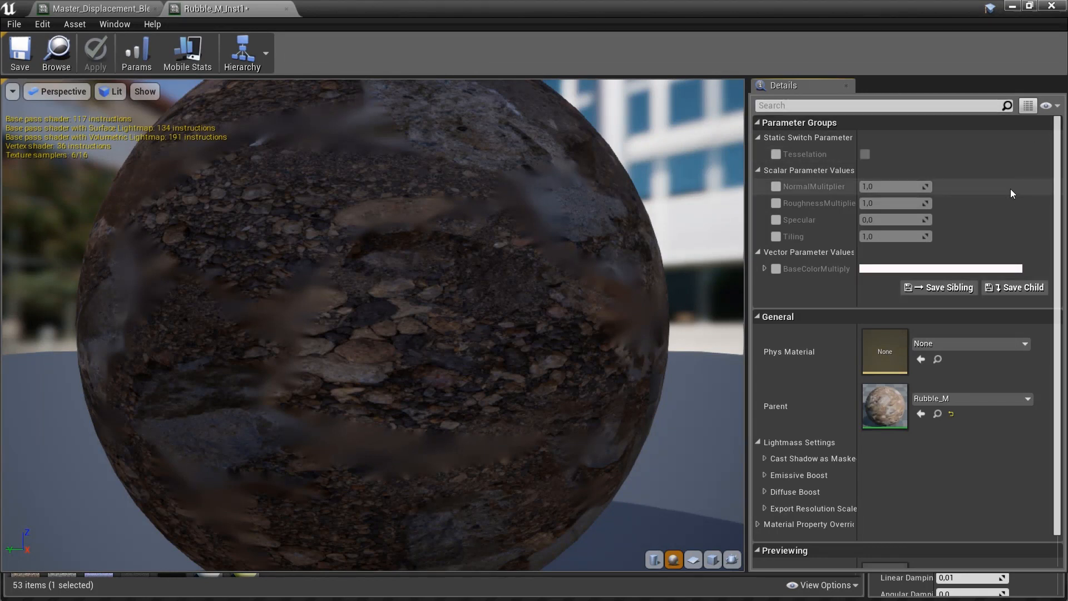
click(776, 187)
click(776, 203)
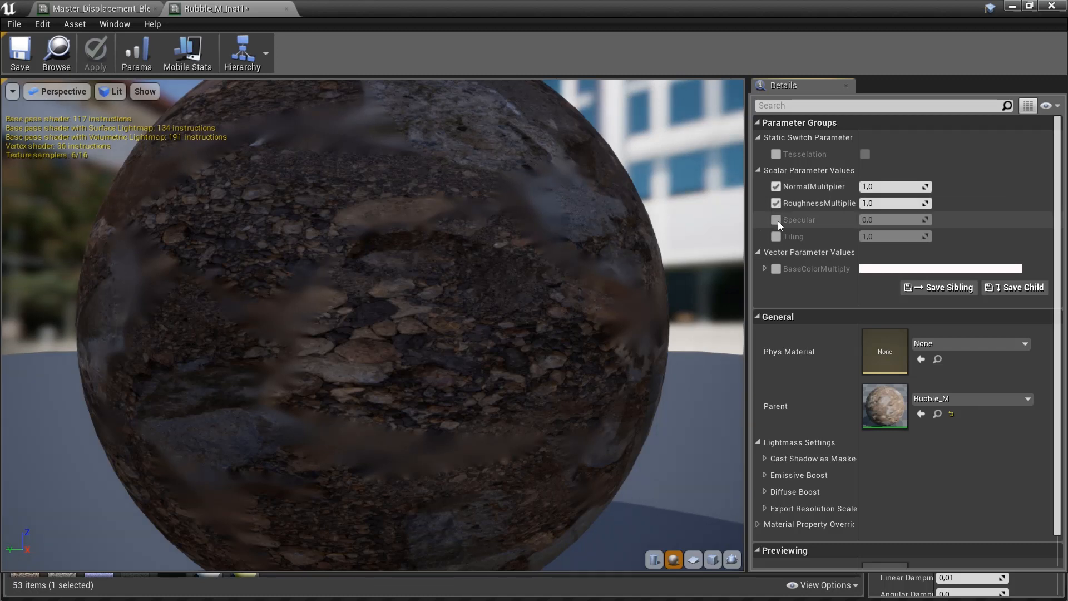
click(776, 220)
click(775, 236)
click(776, 269)
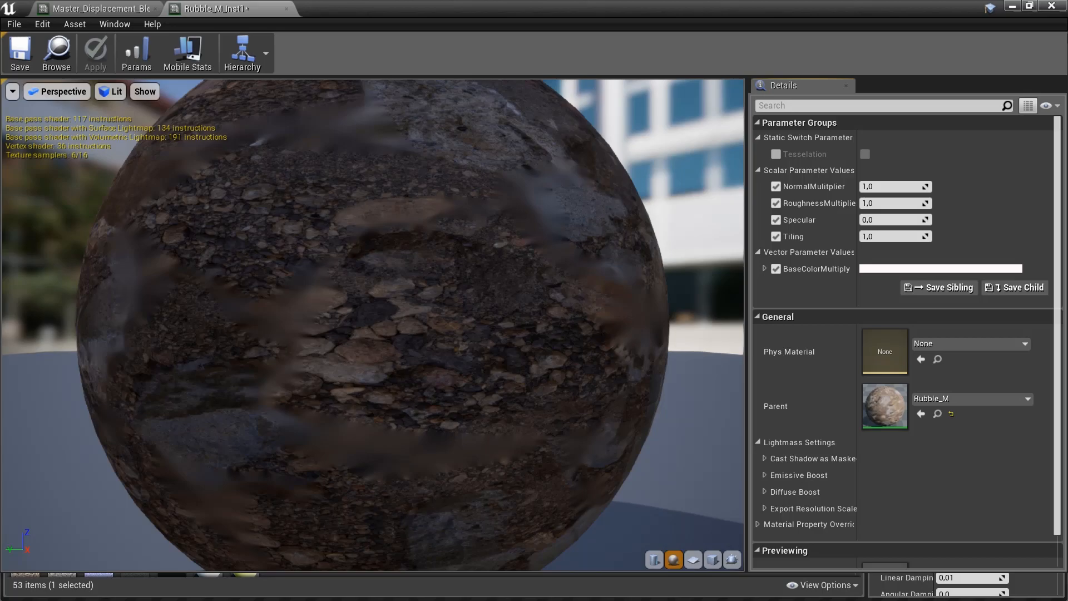
Arrange the material instance editor beside the level viewport, with extra height and wider parameter details
drag(818, 8, 953, 120)
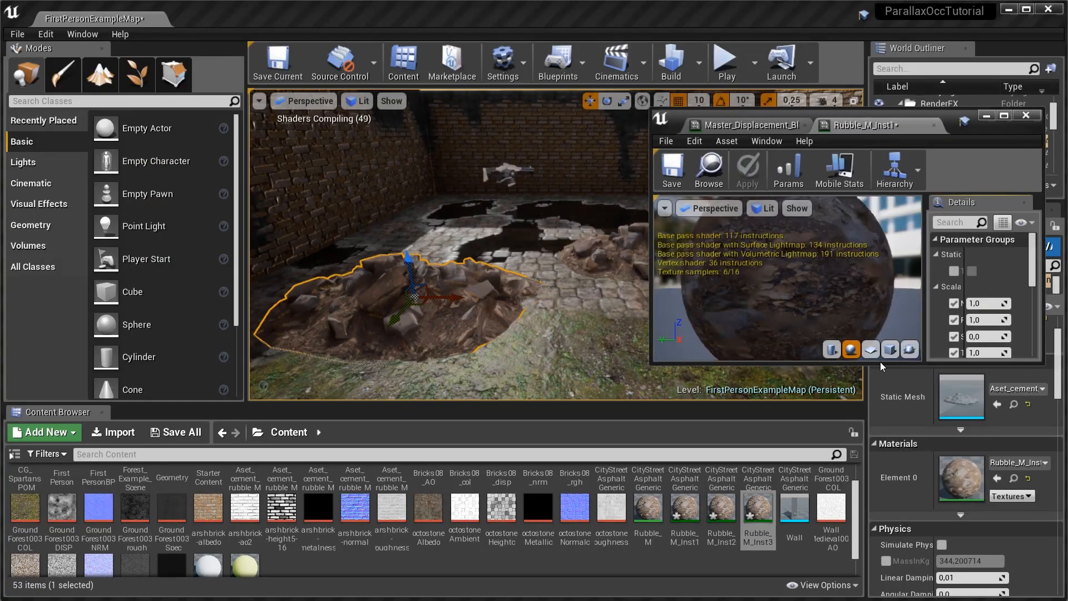
drag(880, 361, 877, 573)
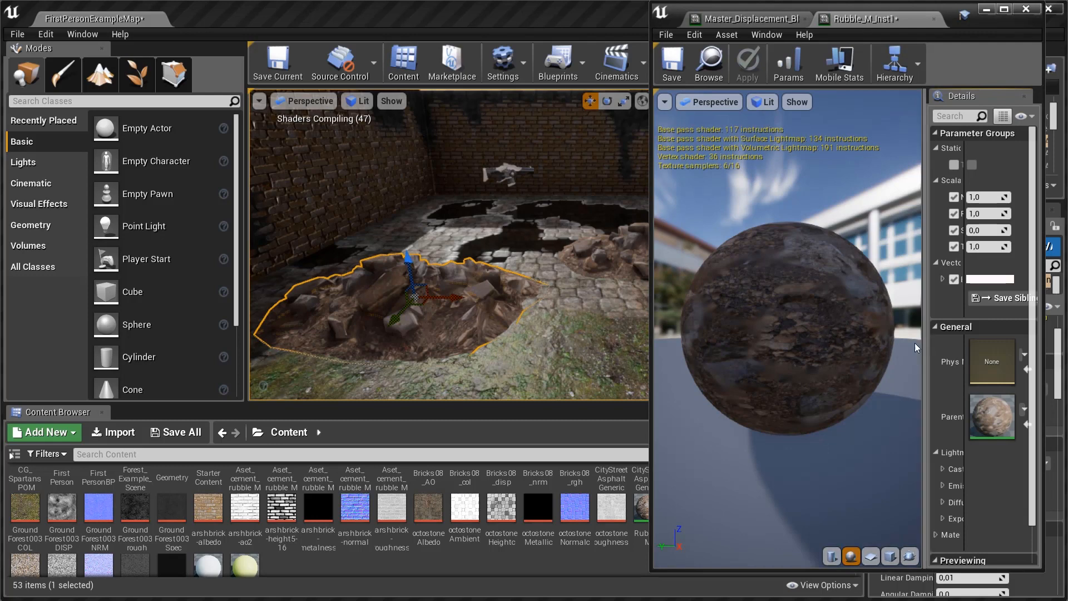
drag(924, 342, 830, 339)
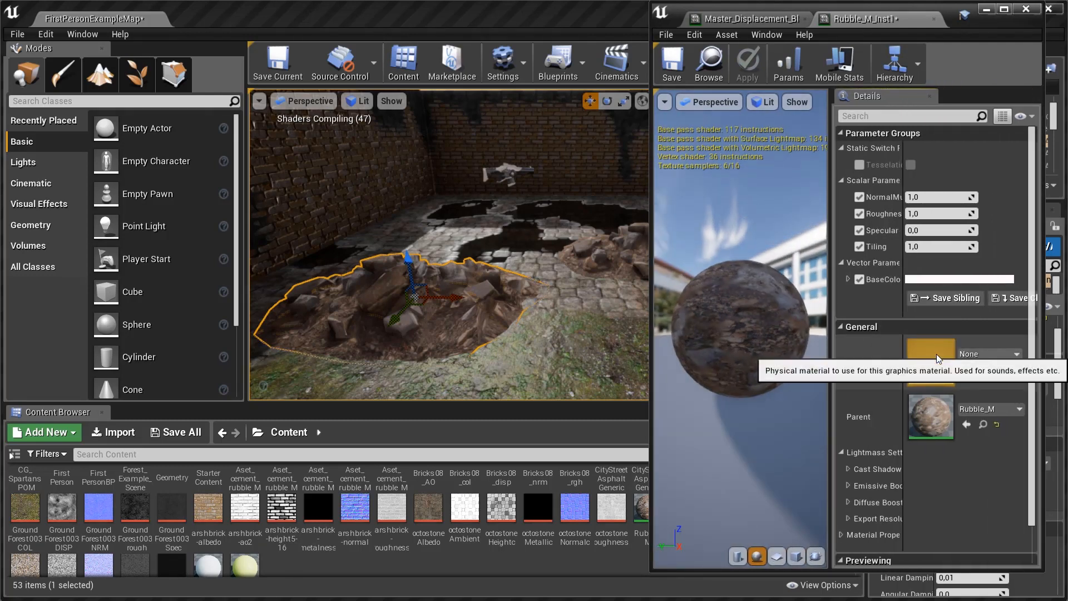
Try a Tiling value of 5 on Rubble_M_Inst1, and restore it to 1
click(915, 249)
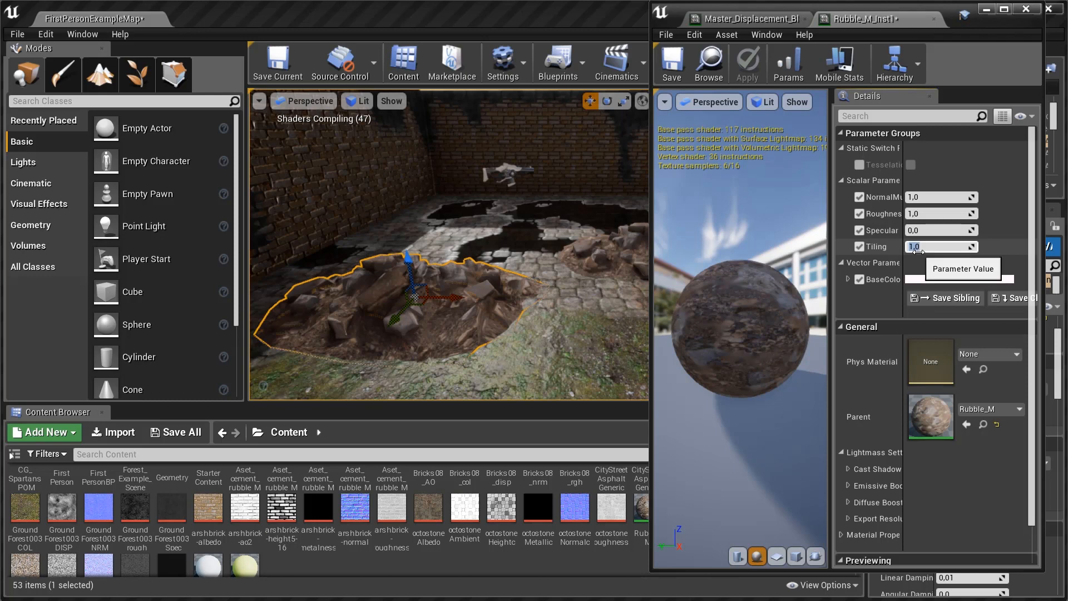
text(5)
key(Return)
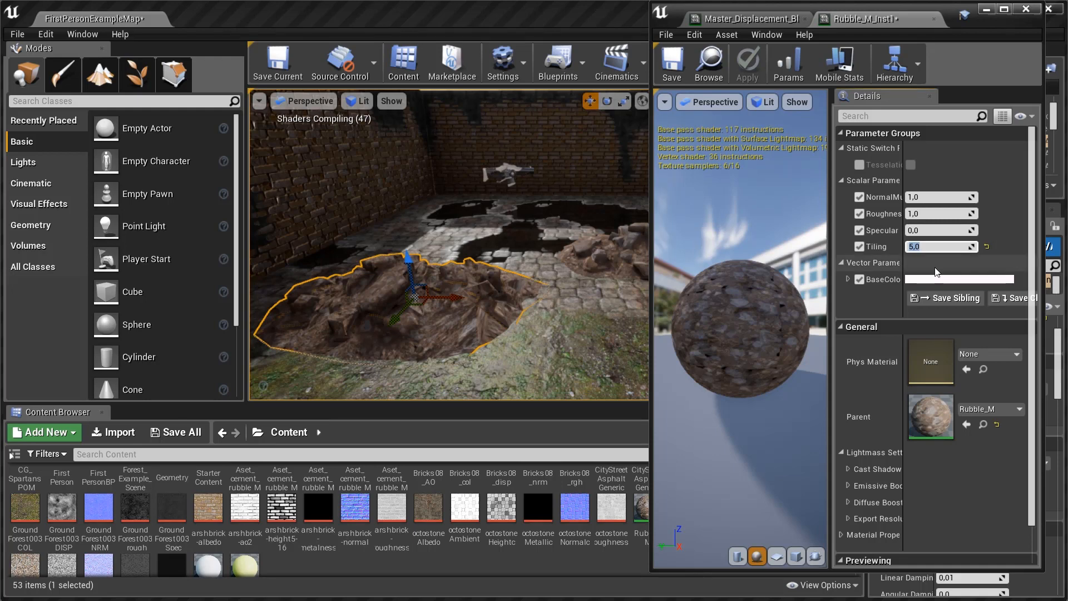
text(1)
key(Return)
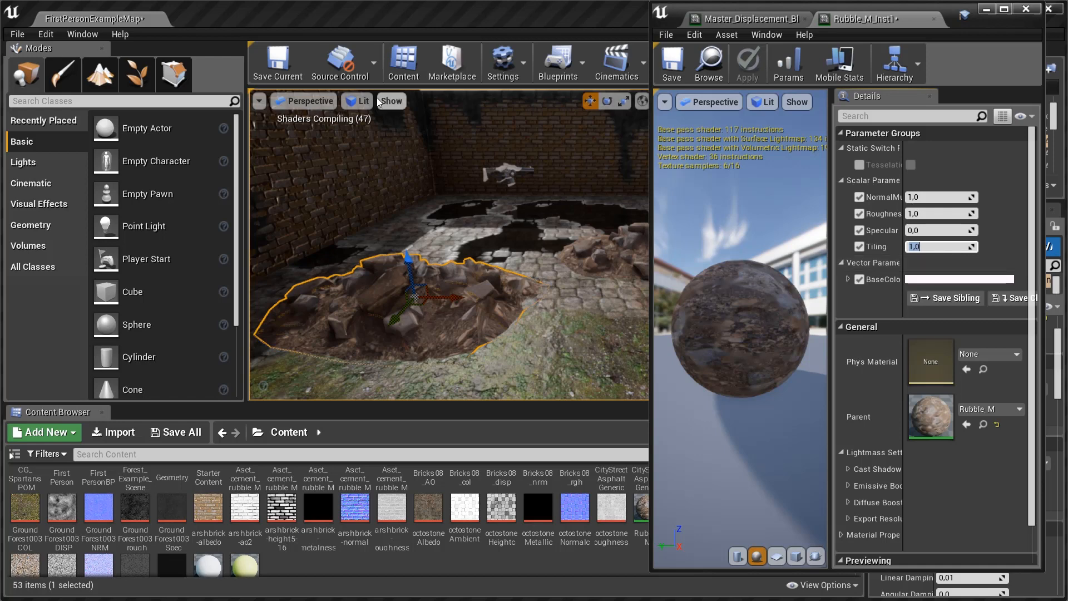
Try darker and pink tints for Rubble_M_Inst1's BaseColorMultiply, and settle on a light grey, sRGB hex C2BDBEFF
right_drag(377, 99, 267, 114)
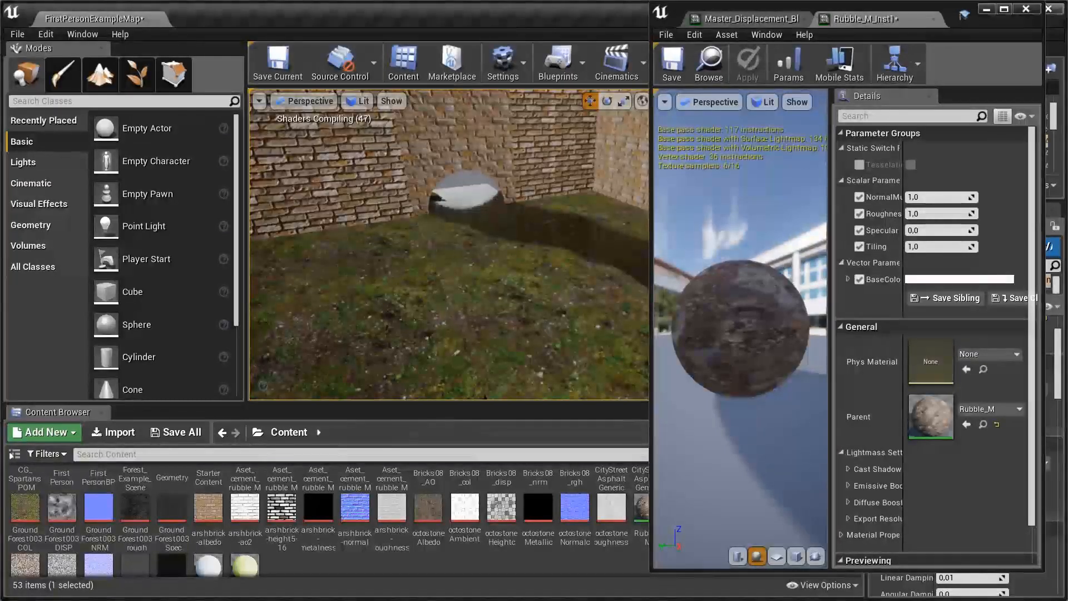
right_drag(470, 218, 410, 248)
mouse_move(555, 276)
right_down()
mouse_move(445, 255)
mouse_move(367, 289)
mouse_move(555, 276)
right_up()
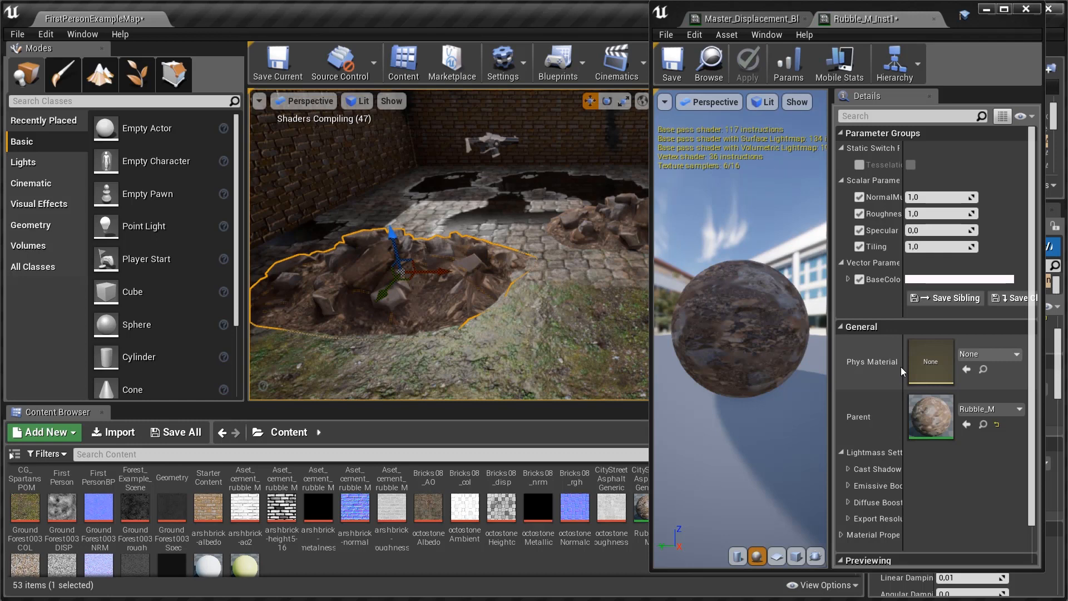
click(940, 280)
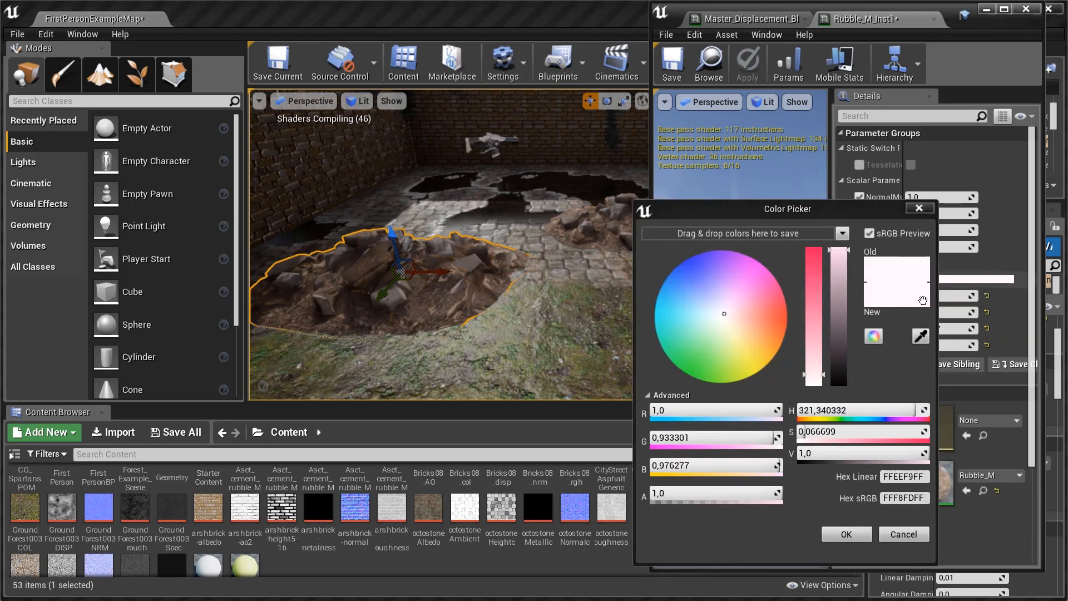
click(839, 364)
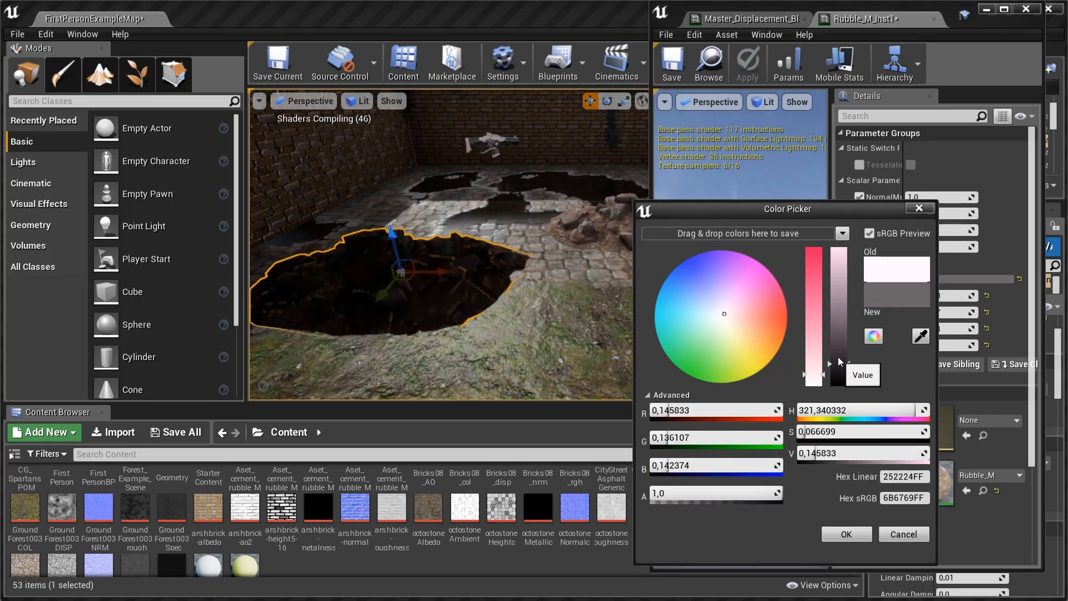
drag(840, 361, 843, 293)
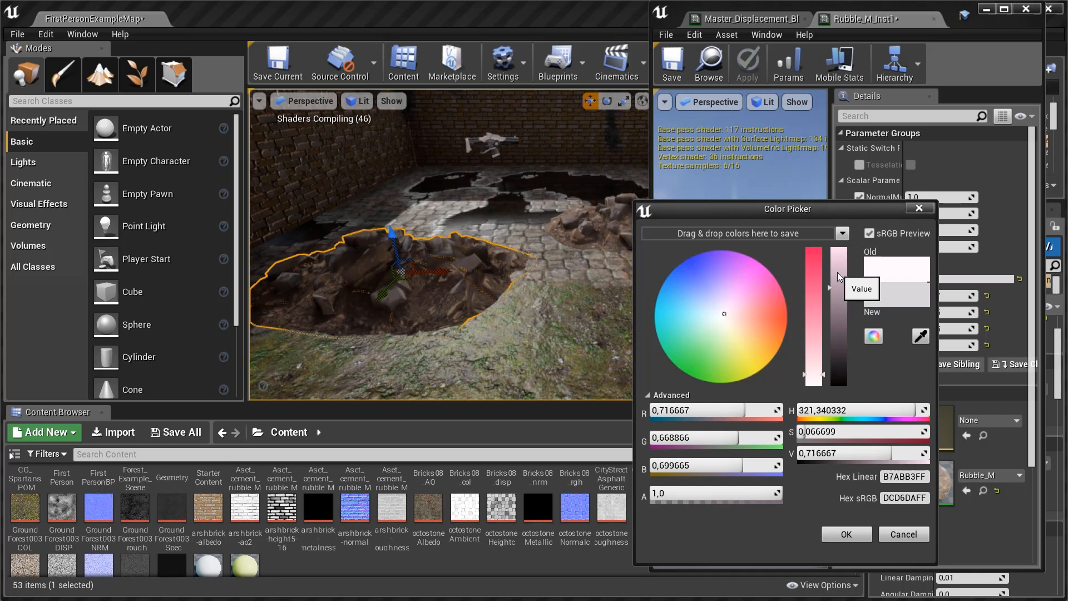
click(810, 309)
drag(841, 339, 843, 354)
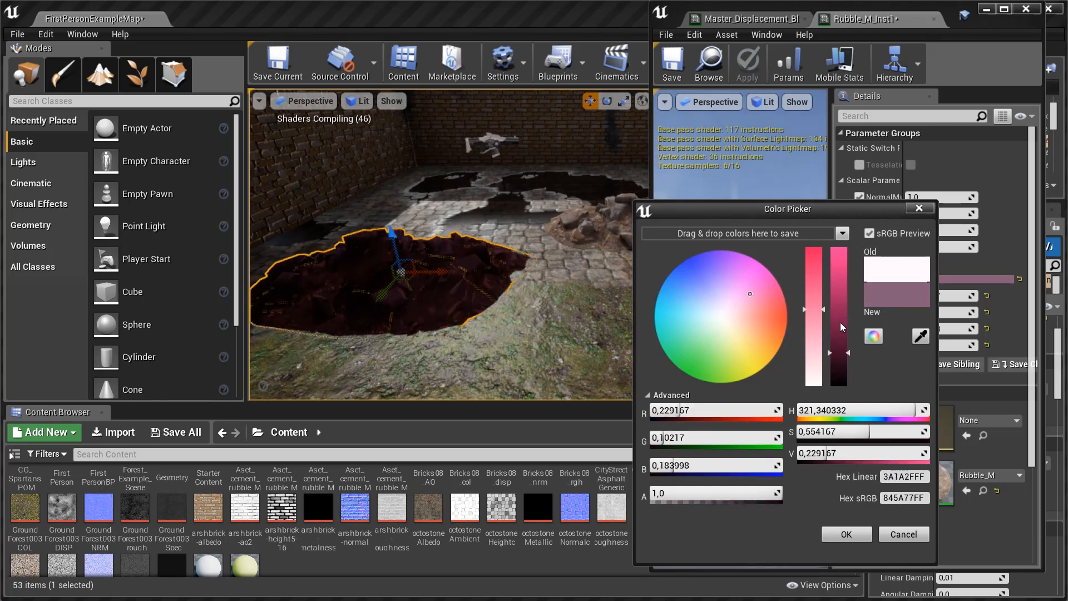
drag(739, 309, 724, 315)
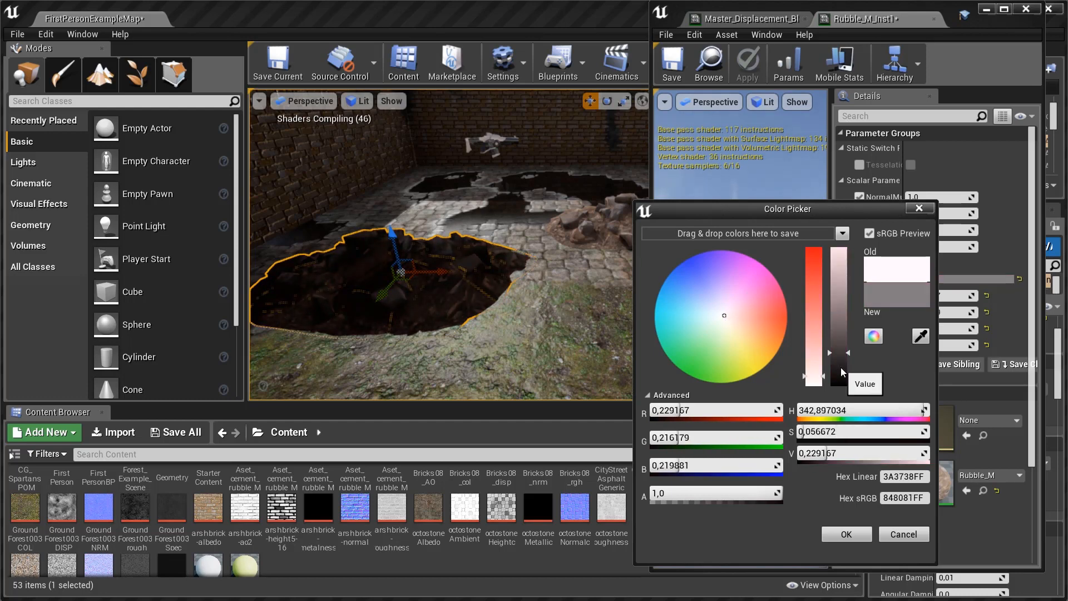
drag(841, 372, 837, 312)
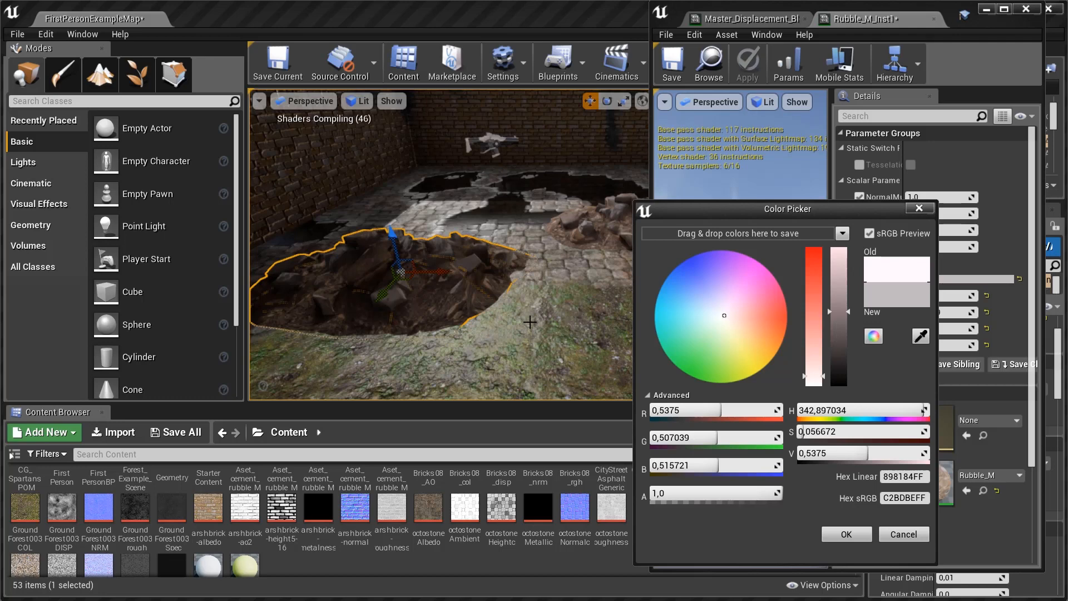
click(838, 534)
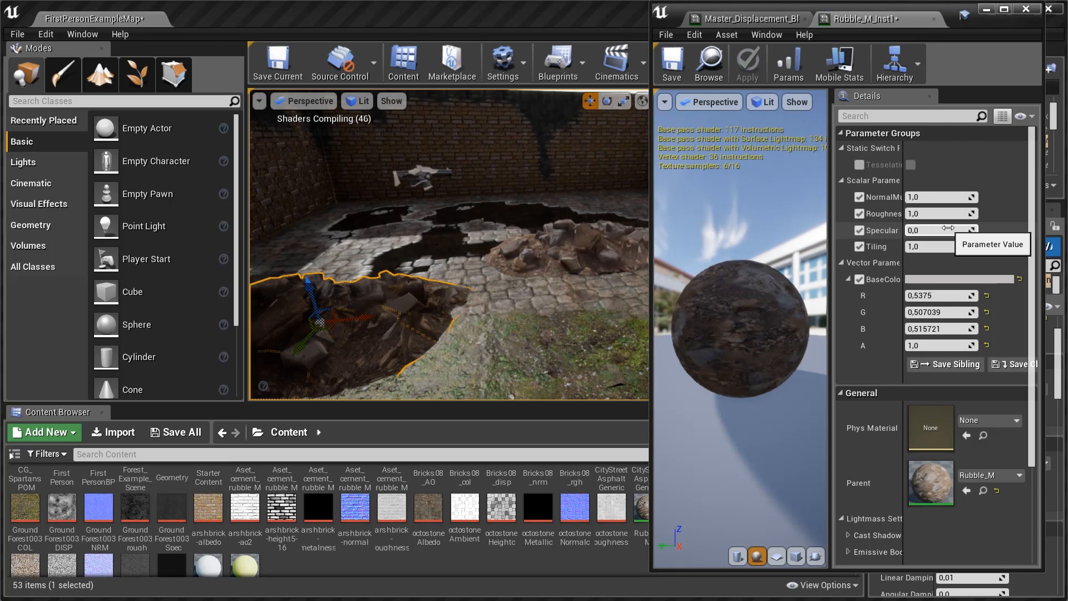
Set Rubble_M_Inst1's Specular to about 0.495 and RoughnessMultiplier to 0, and inspect the effect on the preview sphere and the nearest pile
drag(908, 226, 922, 231)
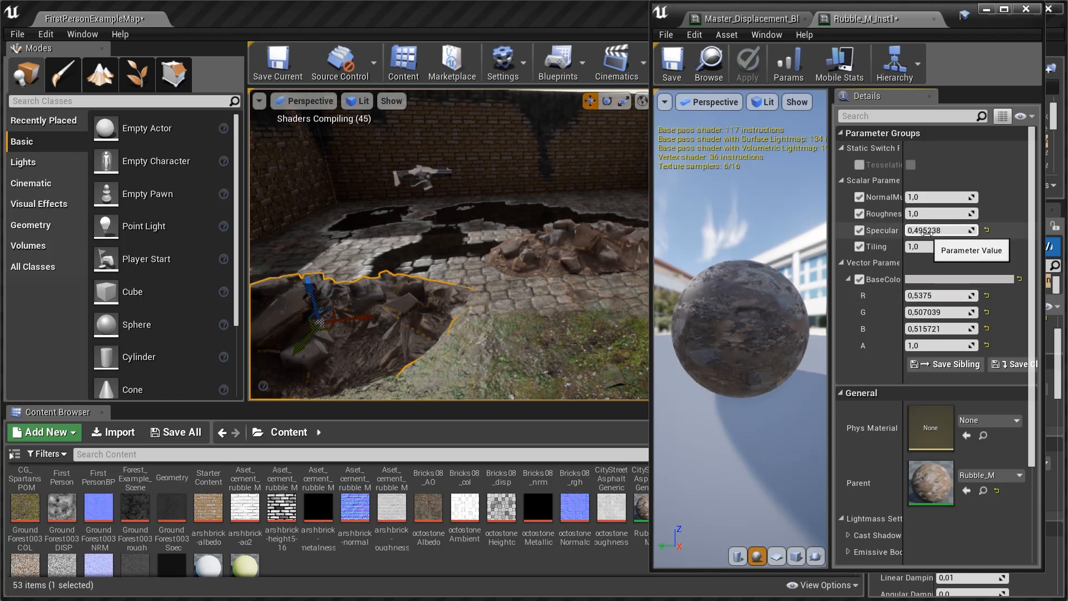
click(924, 215)
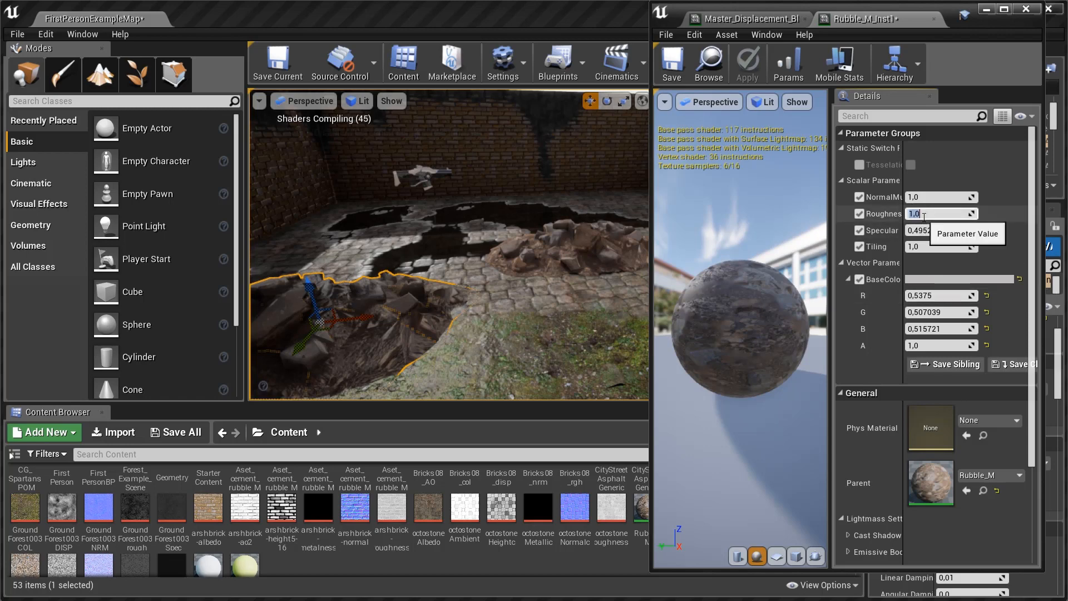
text(0)
key(Return)
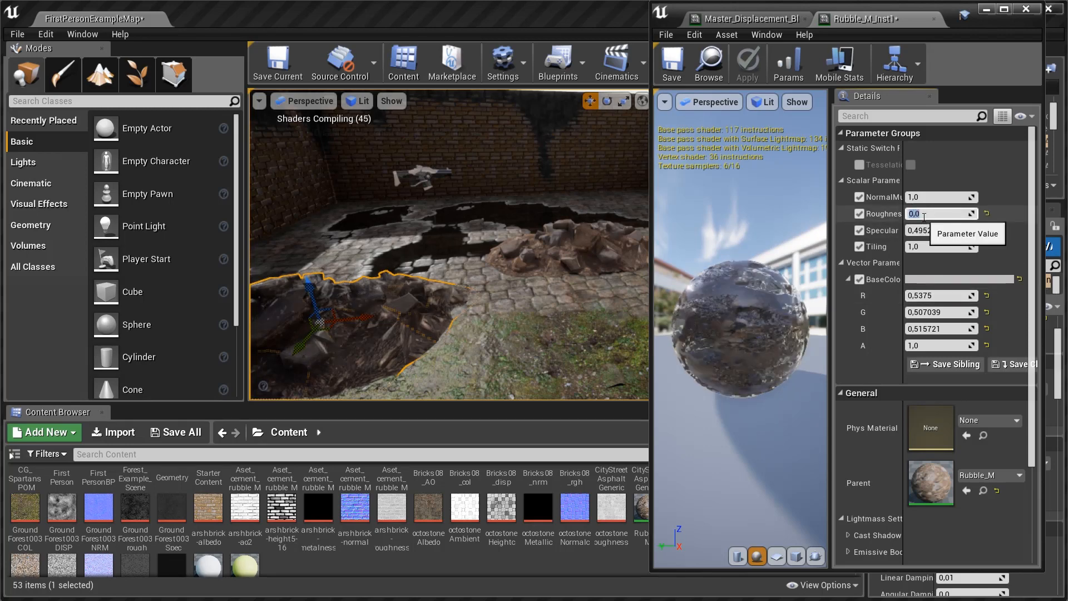
drag(768, 335, 745, 325)
right_drag(526, 285, 490, 336)
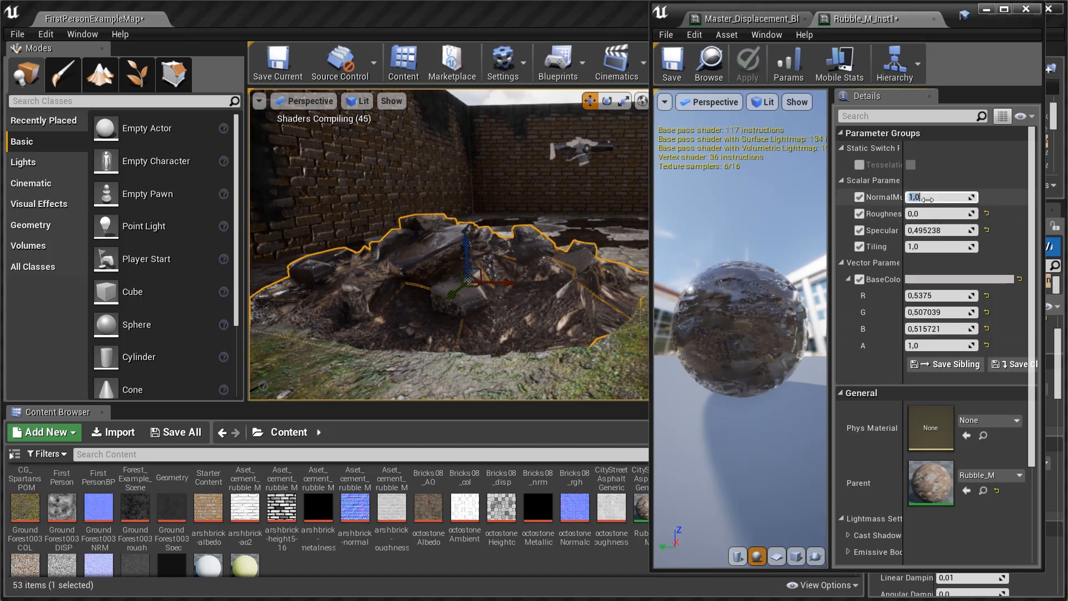
Try a NormalMulitplier value of 50 on Rubble_M_Inst1, inspect the preview sphere, and restore the value to 1
click(927, 199)
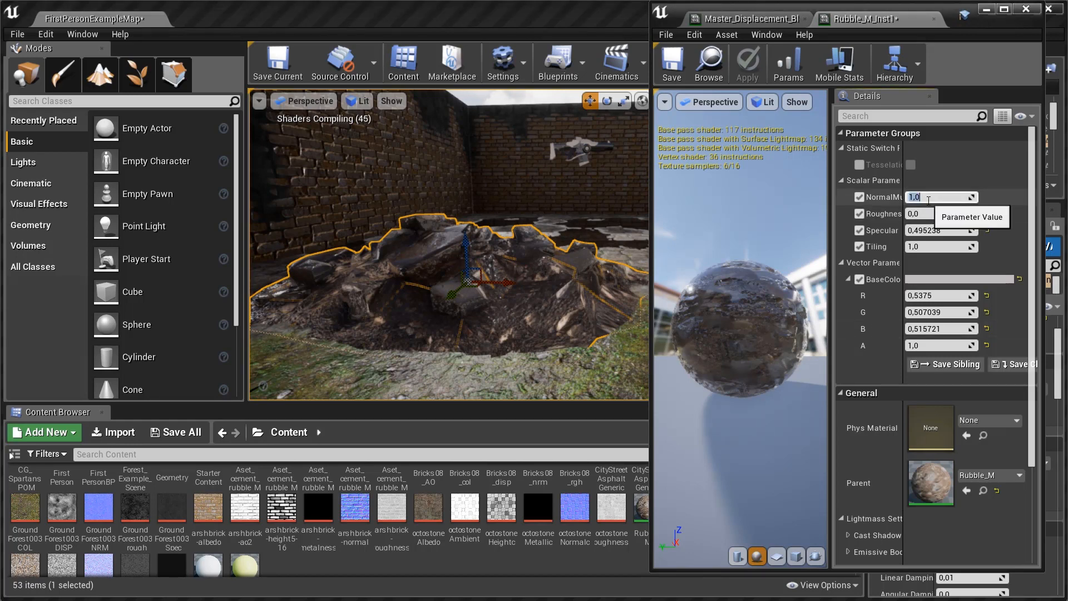
text(50)
key(Return)
scroll(762, 313, up, 3)
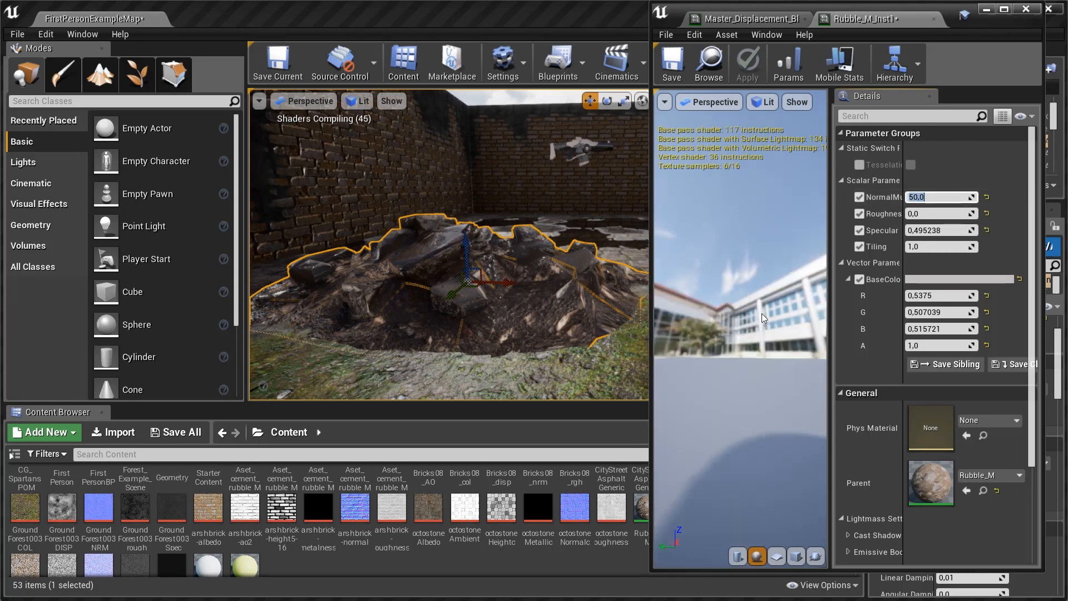
scroll(761, 312, down, 4)
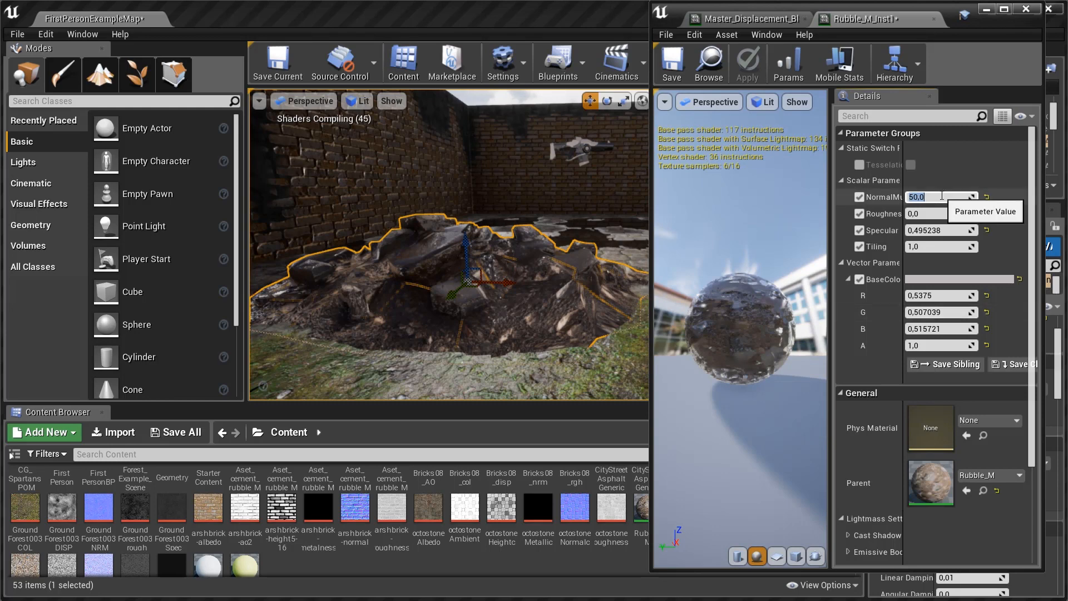
text(1)
key(Return)
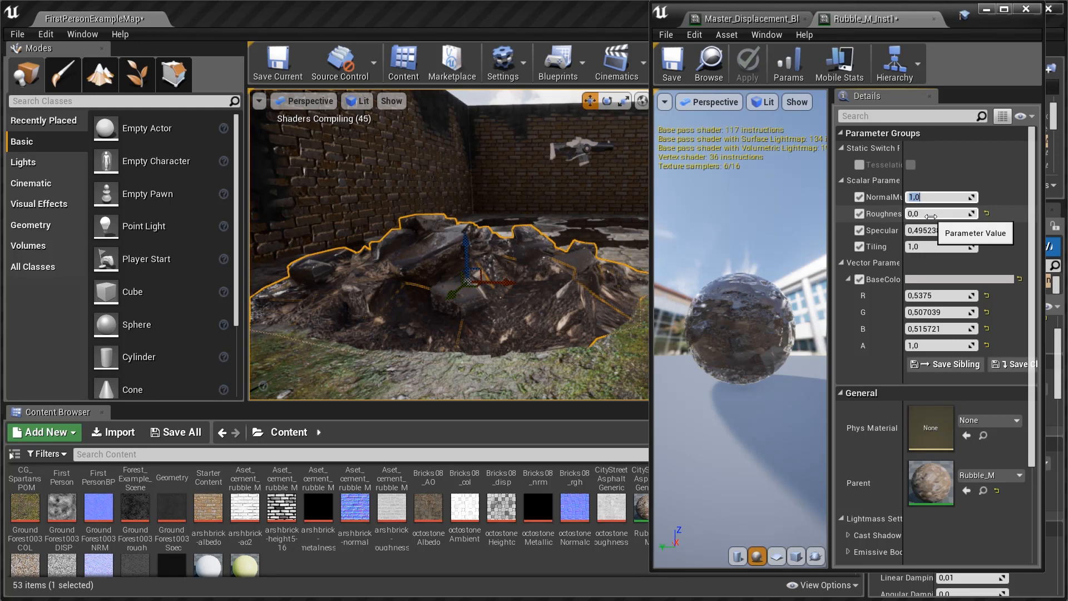
Reset Rubble_M_Inst1's RoughnessMultiplier, Specular and BaseColorMultiply to their default values
click(987, 213)
click(987, 230)
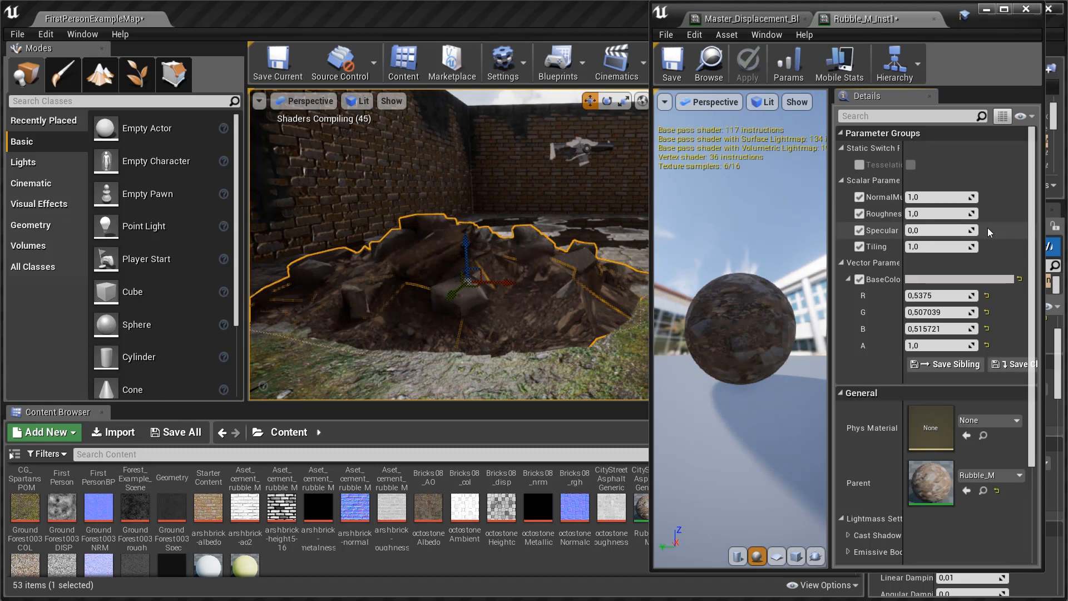
click(1019, 279)
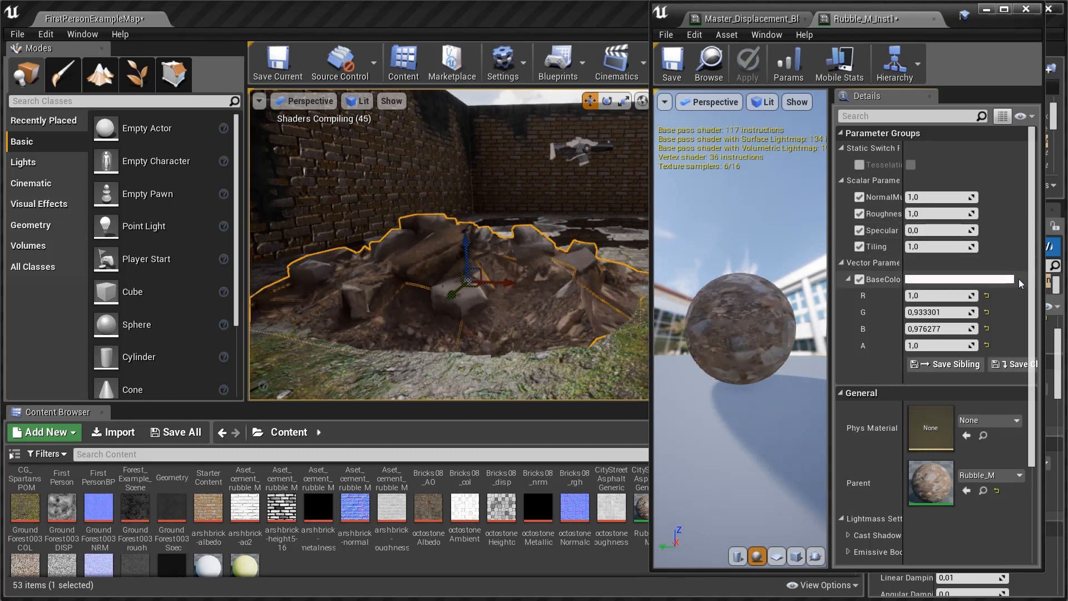
Tint Rubble_M_Inst1's BaseColorMultiply pink, sRGB hex FF6EDDFF, with its rubble pile in view
mouse_move(441, 272)
right_down()
mouse_move(450, 284)
mouse_move(414, 281)
mouse_move(423, 262)
mouse_move(535, 262)
mouse_move(434, 263)
right_up()
key(s)
key(w)
key(w)
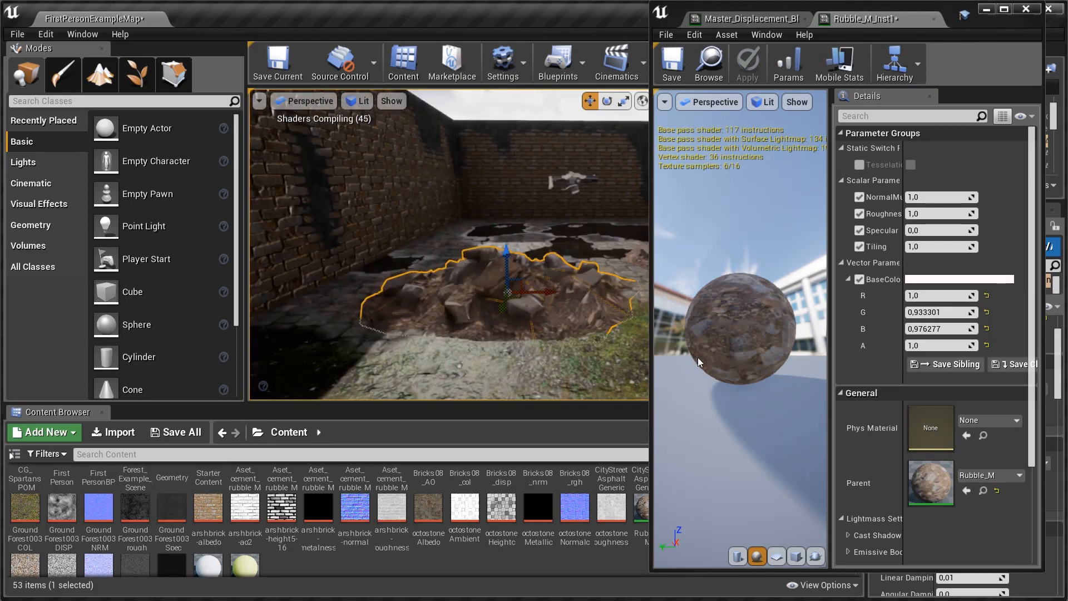
click(930, 280)
click(751, 280)
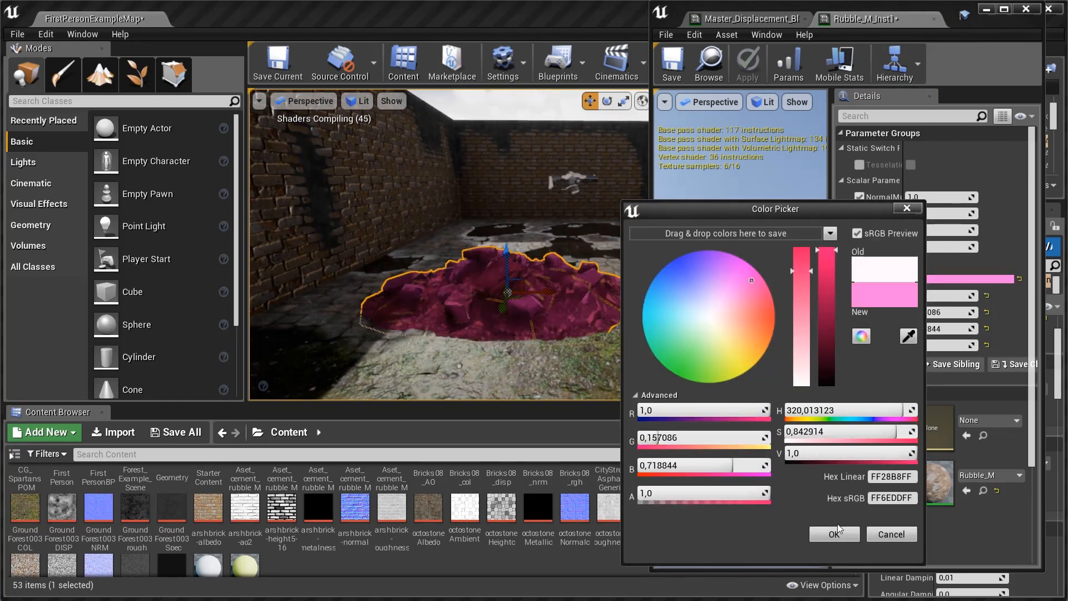
click(835, 534)
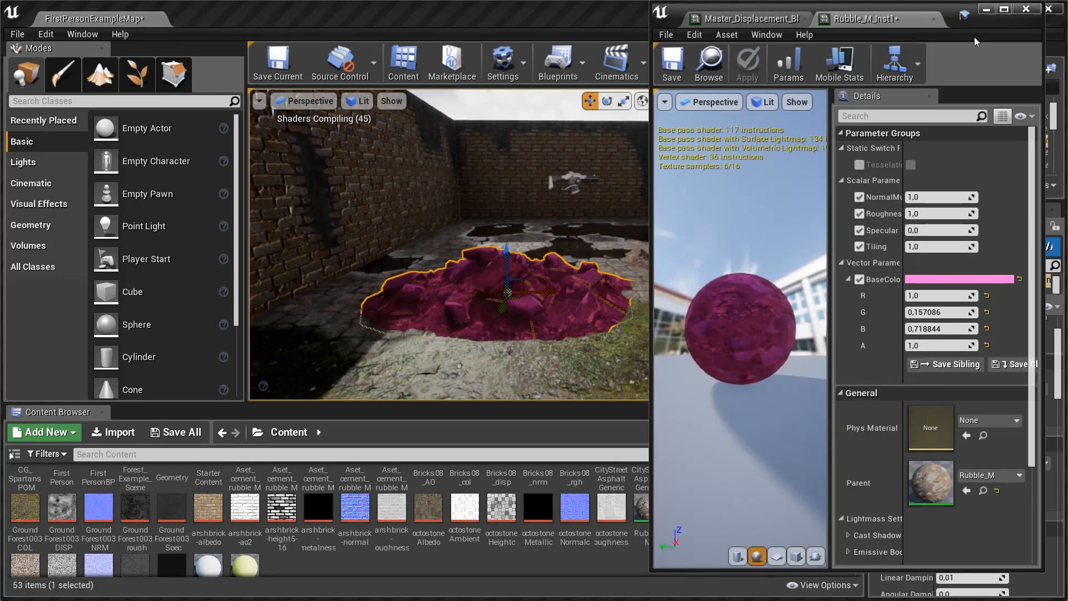
Open the second rubble pile's material instance, Rubble_M_Inst2, and enable its NormalMulitplier, RoughnessMultiplier, Specular and Tiling parameters
click(987, 10)
click(759, 229)
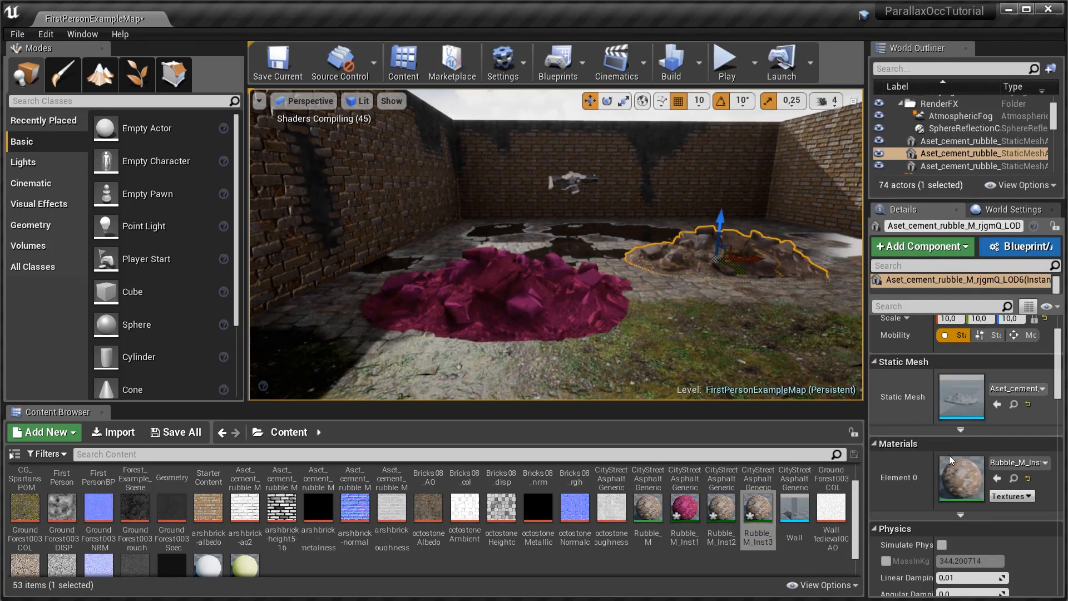
double_click(962, 477)
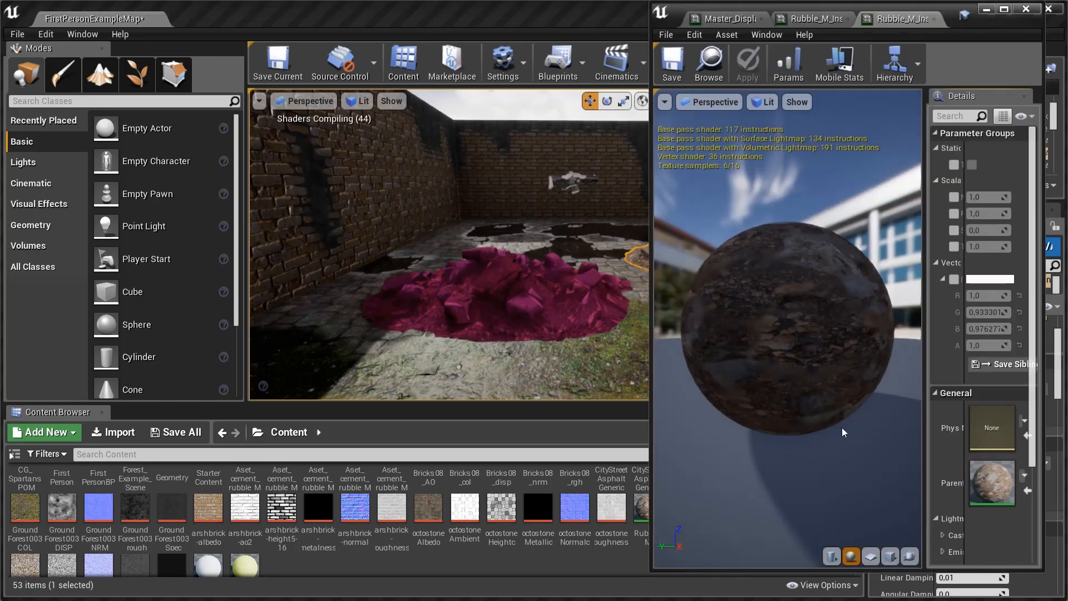
click(954, 247)
click(953, 230)
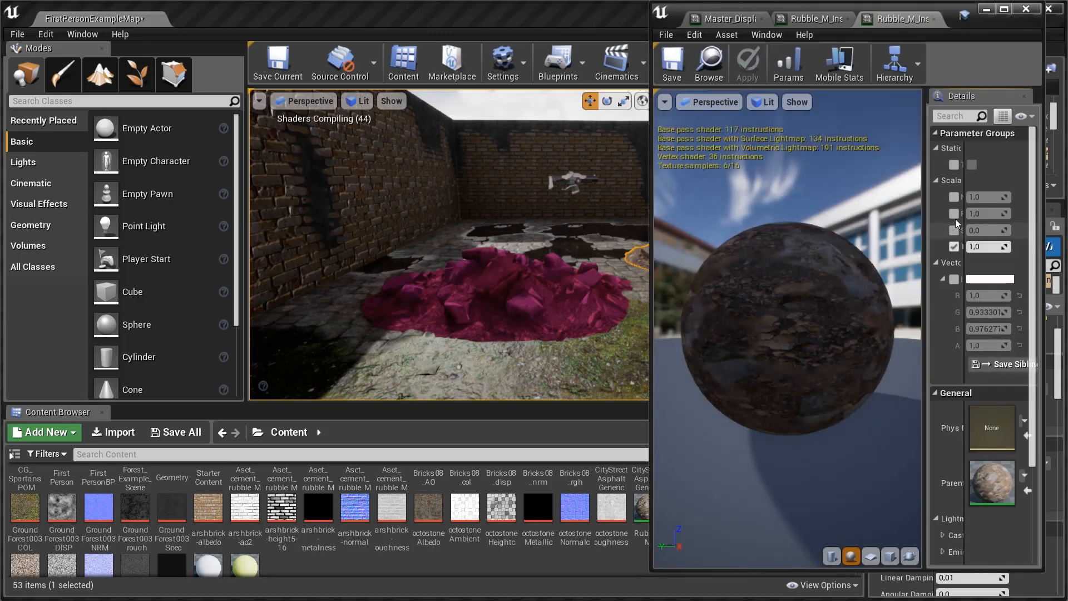
click(954, 213)
click(953, 196)
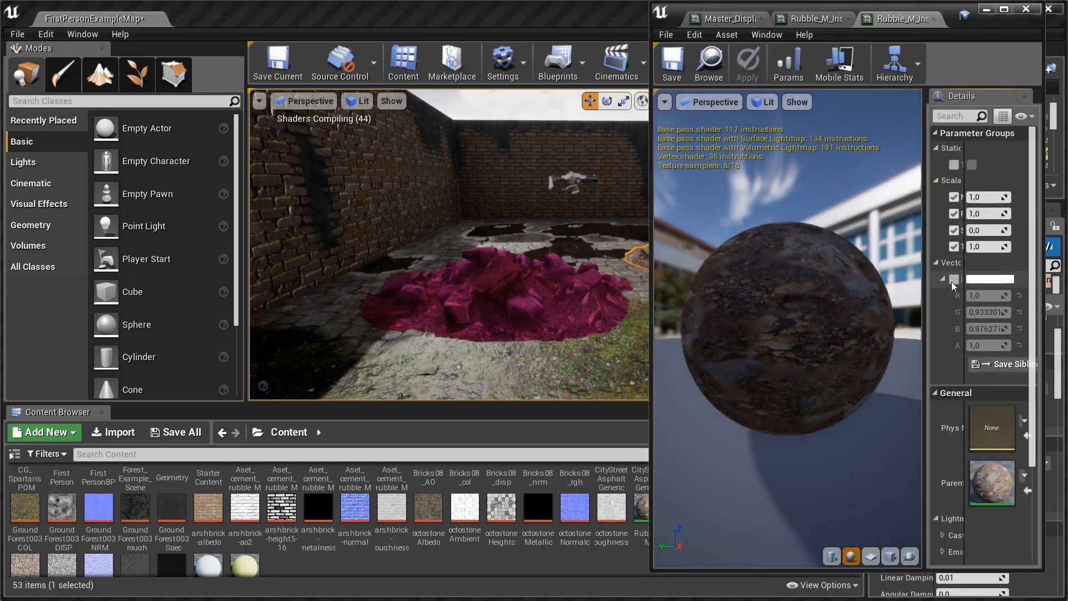
Enable Rubble_M_Inst2's BaseColorMultiply parameter and tint it yellow
click(990, 279)
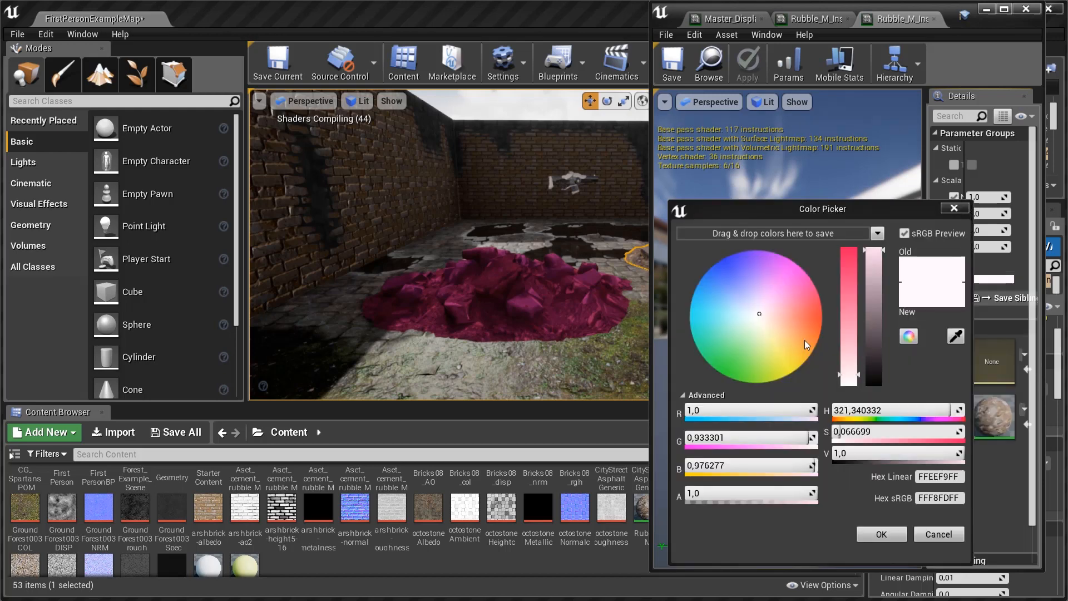
click(796, 357)
click(873, 533)
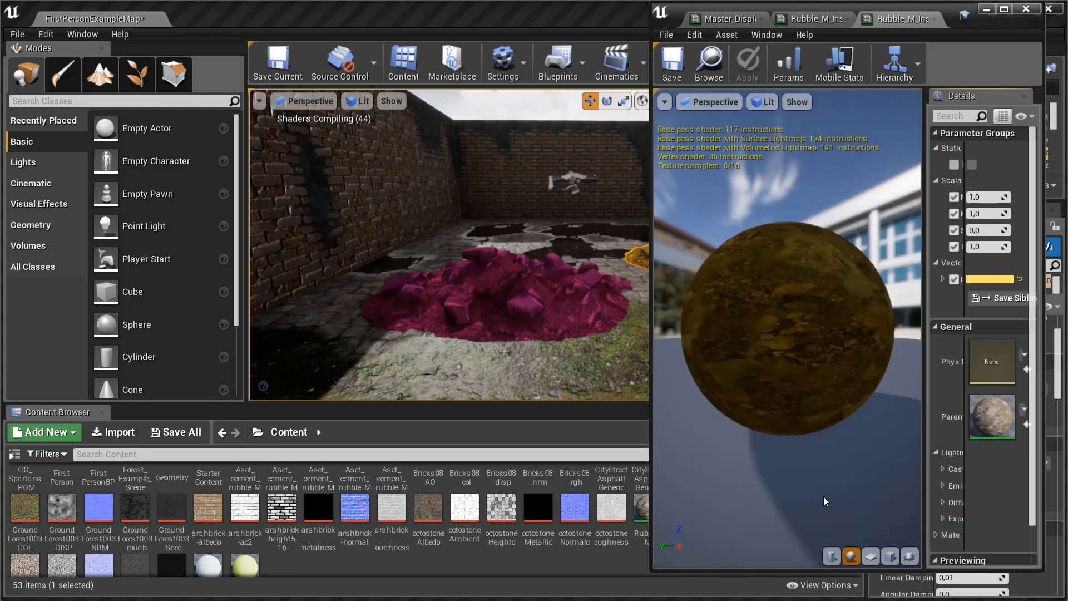
Compare the pink and yellow rubble piles in the level viewport from near and far
right_drag(557, 278, 579, 278)
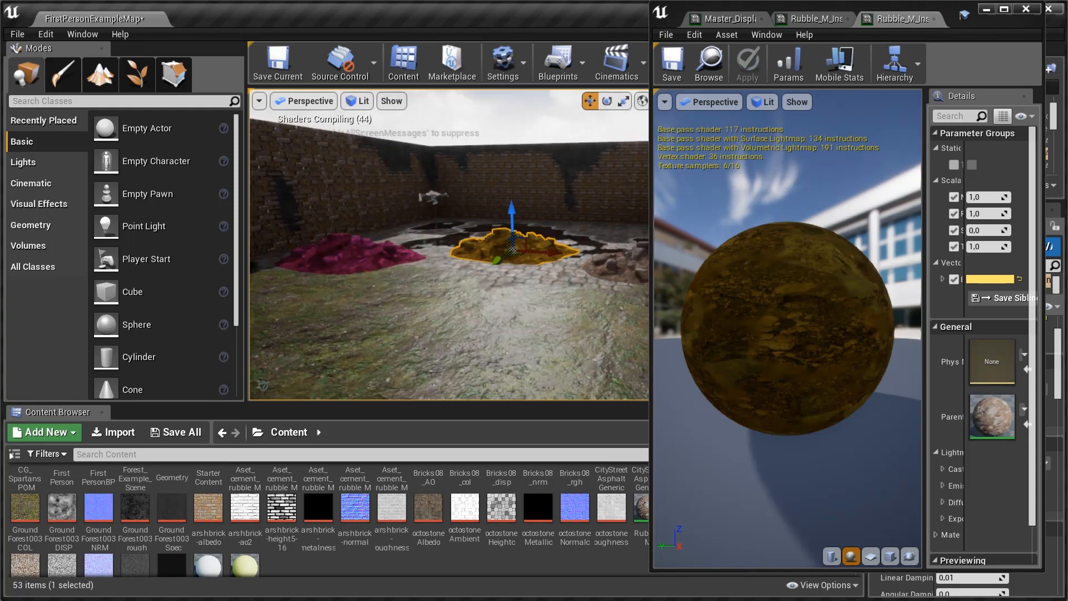
right_drag(500, 278, 495, 245)
key(w)
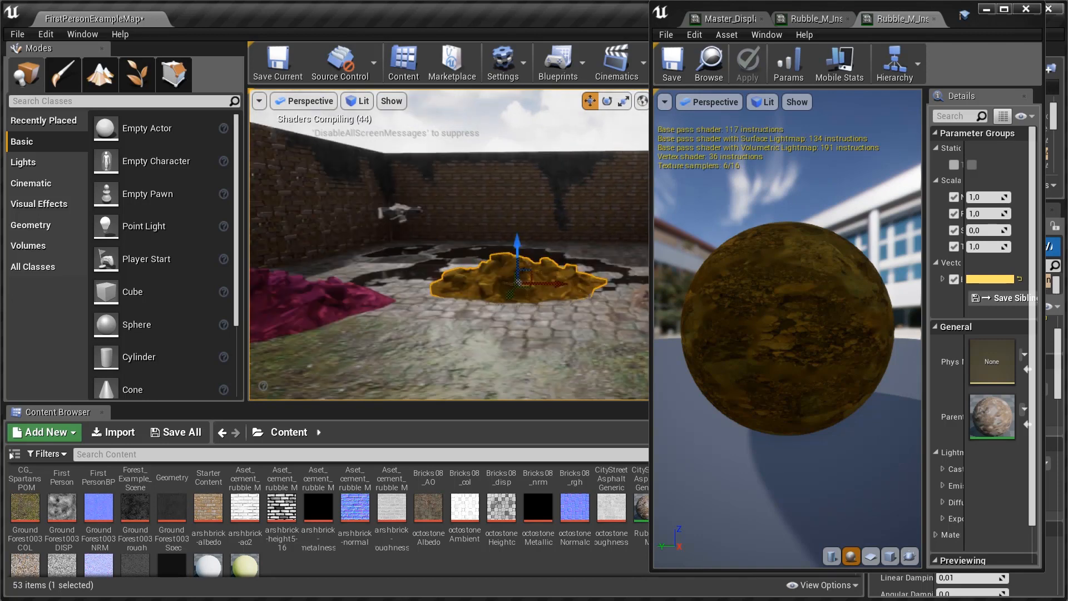
key(s)
right_drag(496, 297, 498, 299)
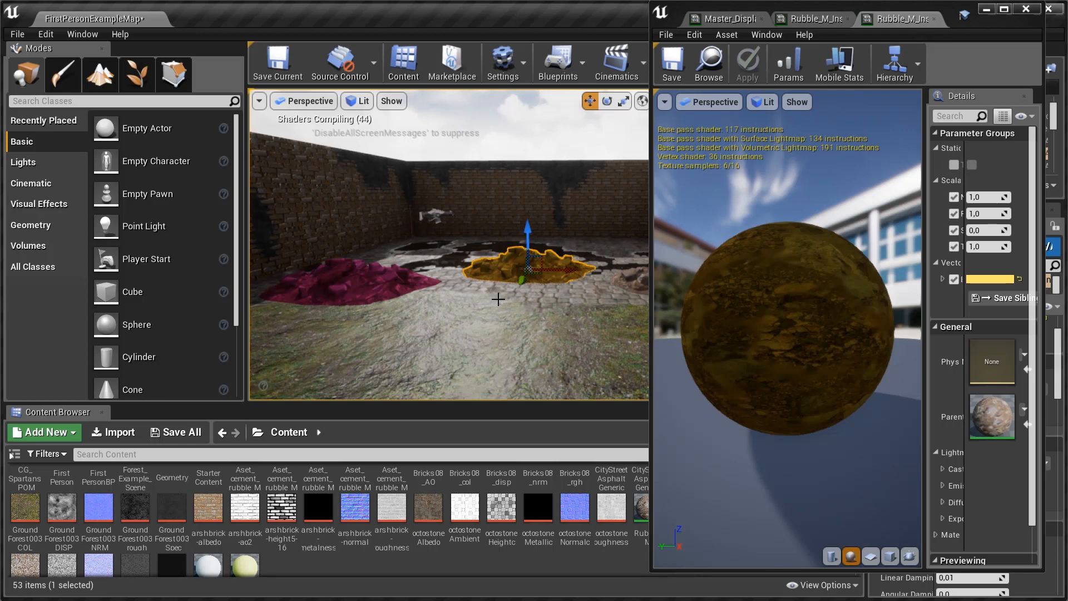
mouse_move(434, 268)
right_down()
mouse_move(320, 269)
mouse_move(503, 268)
mouse_move(339, 266)
mouse_move(438, 263)
right_up()
key(w)
key(w)
key(s)
key(s)
key(a)
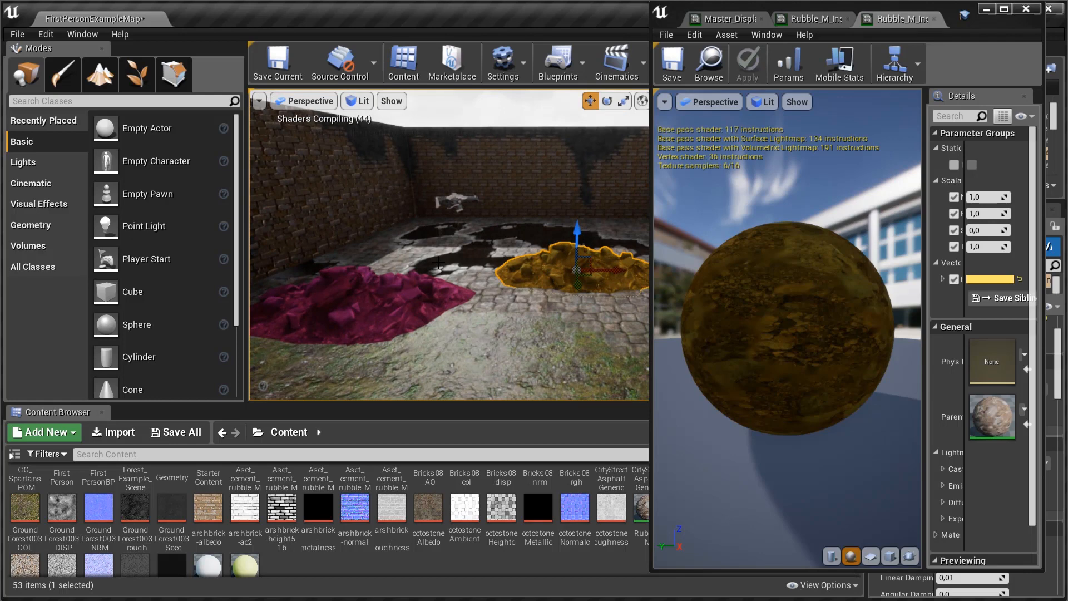
Open the parent material Rubble_M full size and examine how the Tesselation switch, TesselationMultiplier and zero constant feed the Tessellation Multiplier input
click(1026, 9)
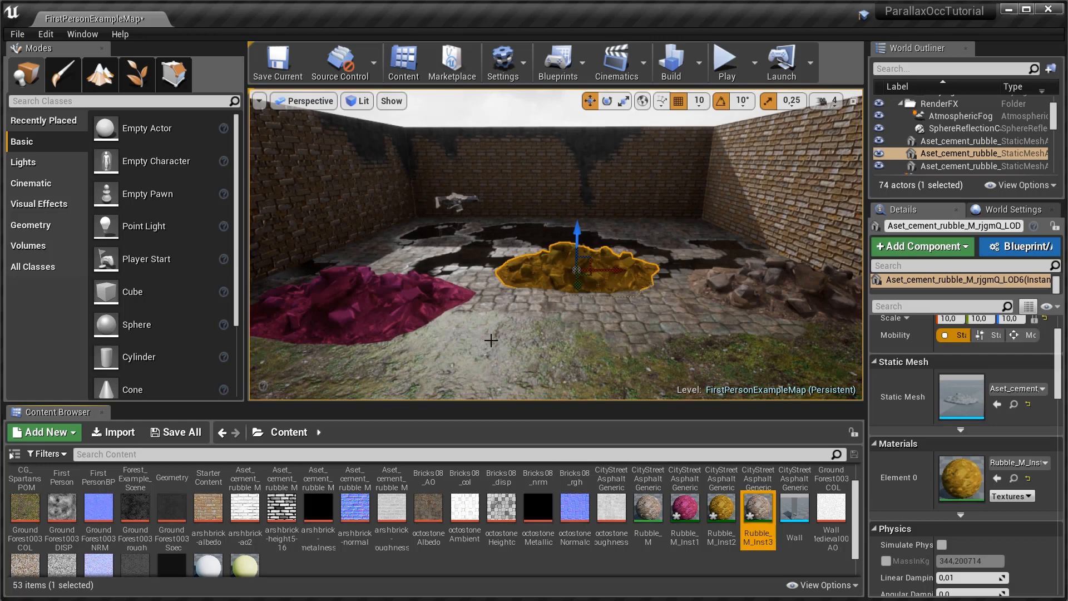
right_drag(524, 326, 487, 316)
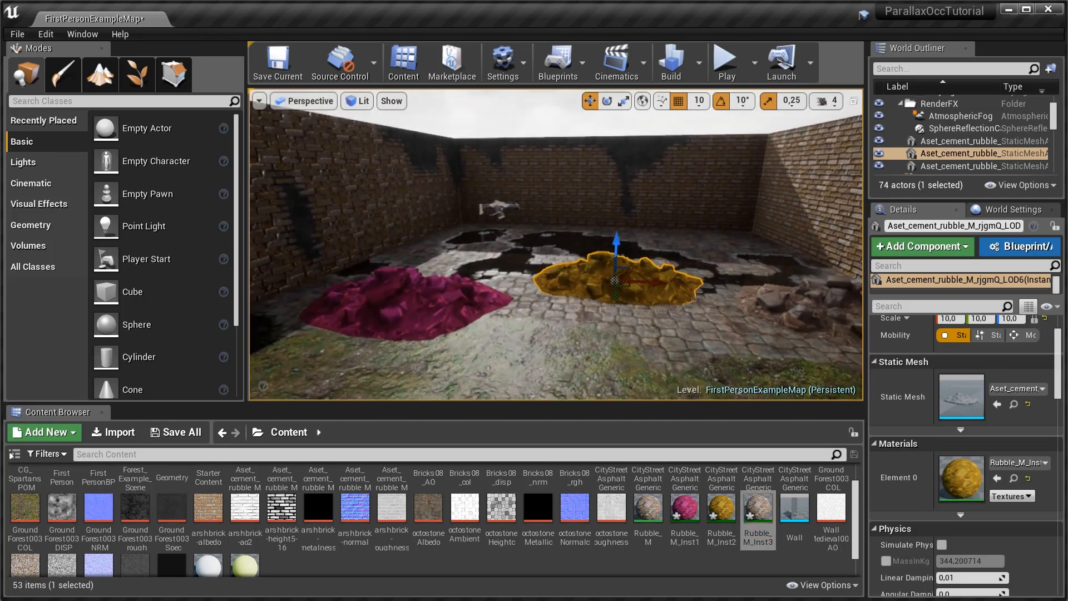
double_click(649, 511)
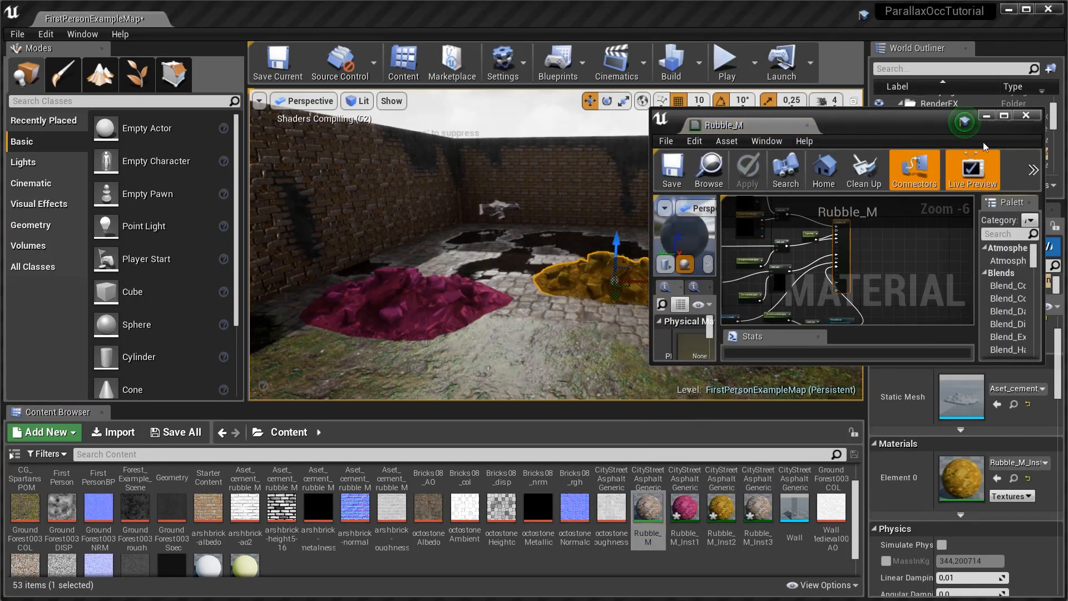
click(1004, 115)
right_drag(356, 226, 405, 240)
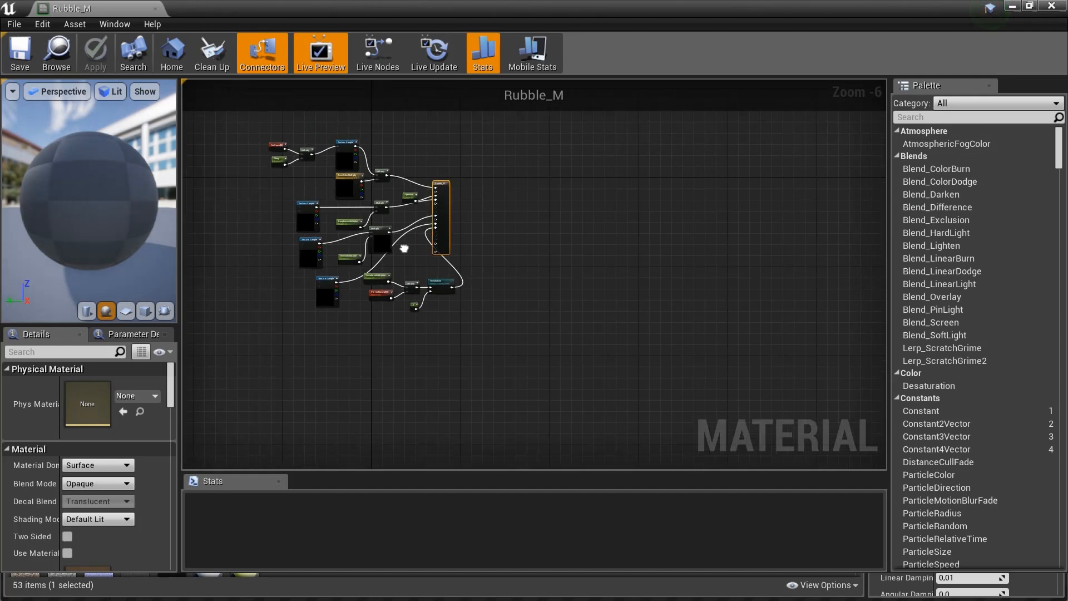
scroll(361, 323, up, 2)
scroll(356, 317, up, 2)
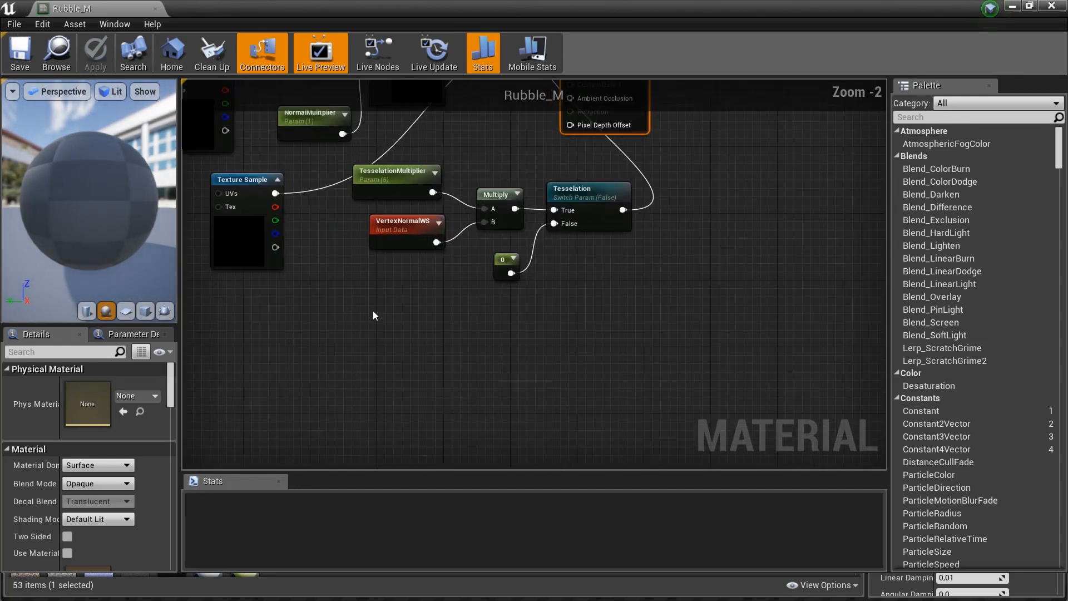
right_drag(373, 310, 366, 344)
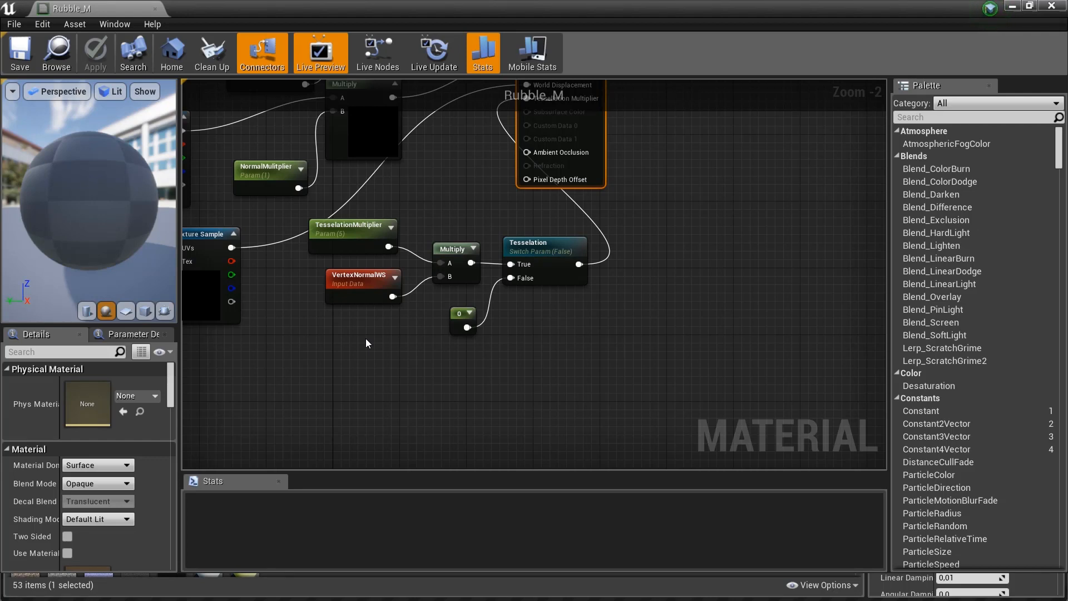
right_drag(624, 328, 636, 396)
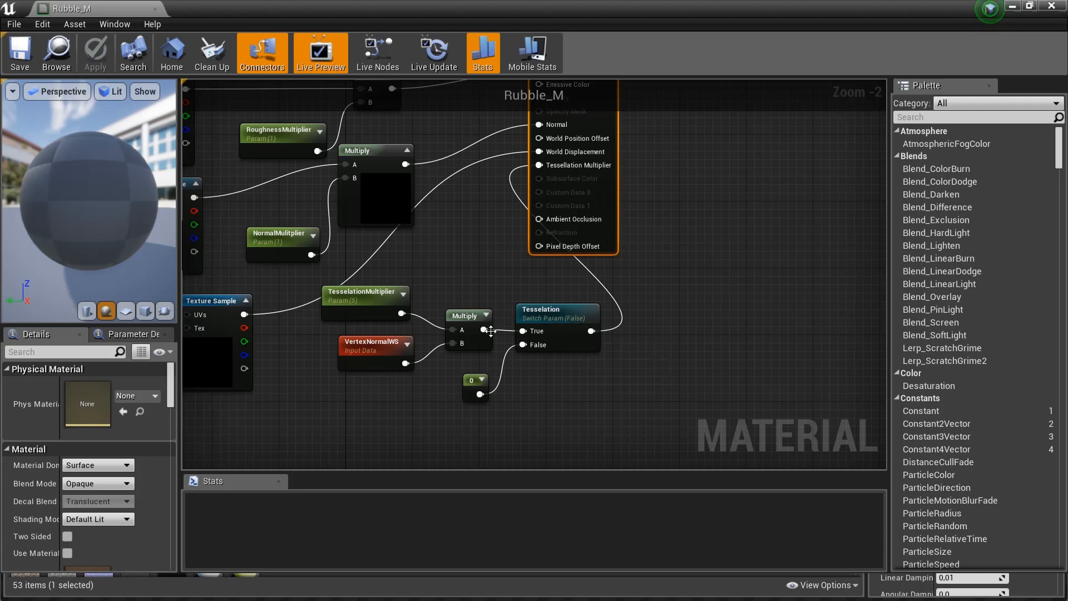
click(570, 321)
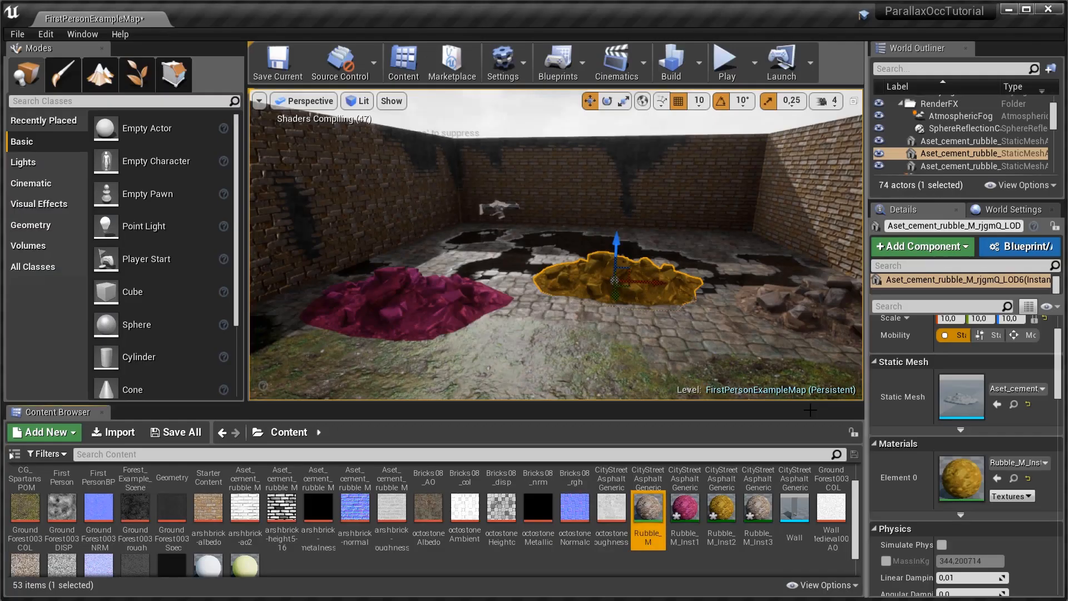
Open the pink pile's Rubble_M_Inst1, enable its Tesselation static switch parameter, and toggle it on, off and on again
click(445, 317)
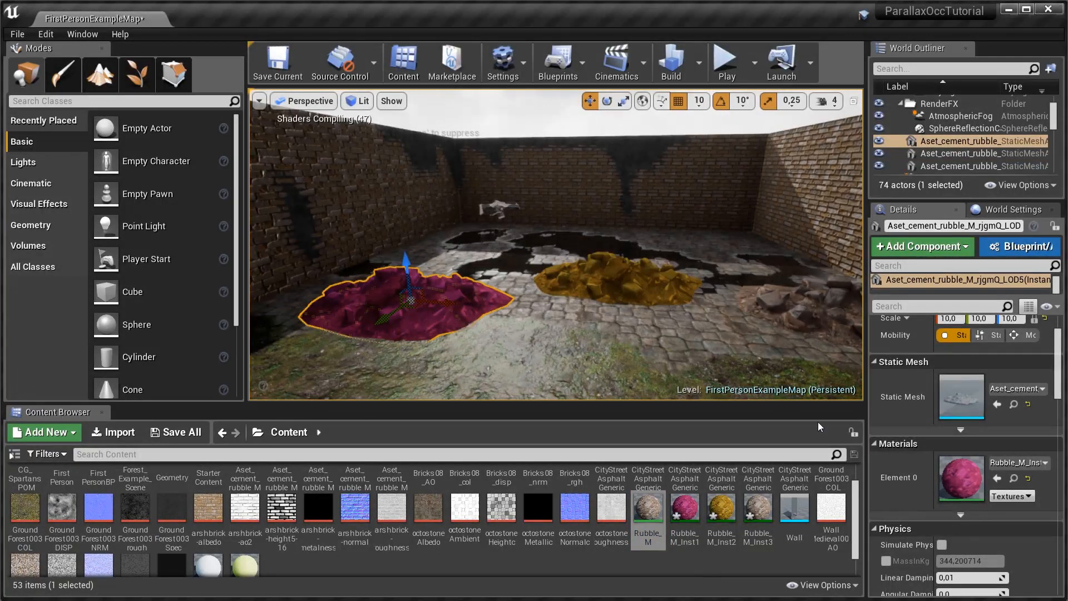
double_click(955, 466)
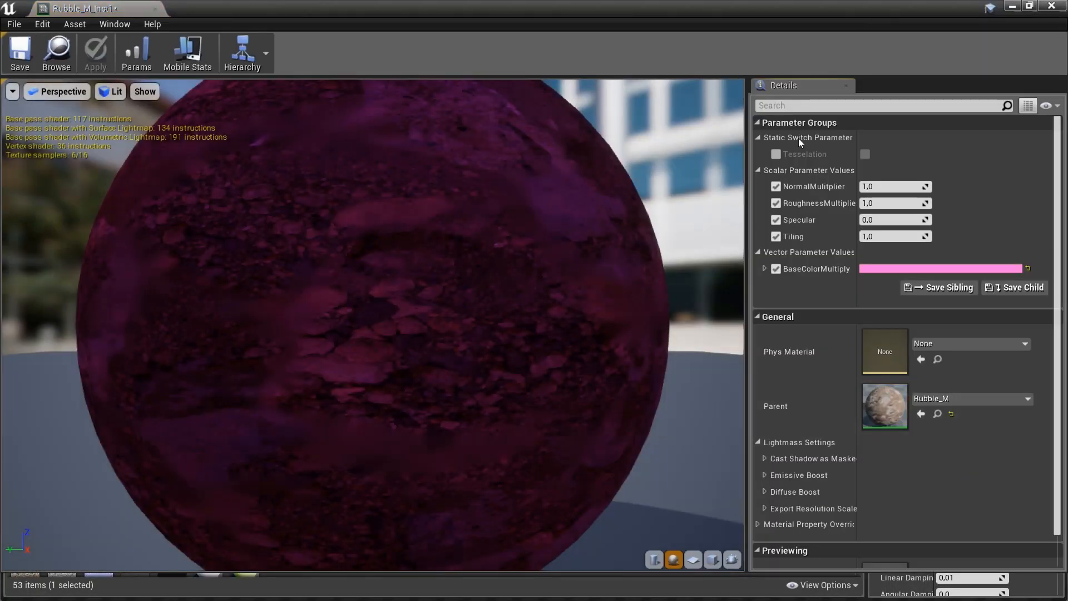
click(774, 155)
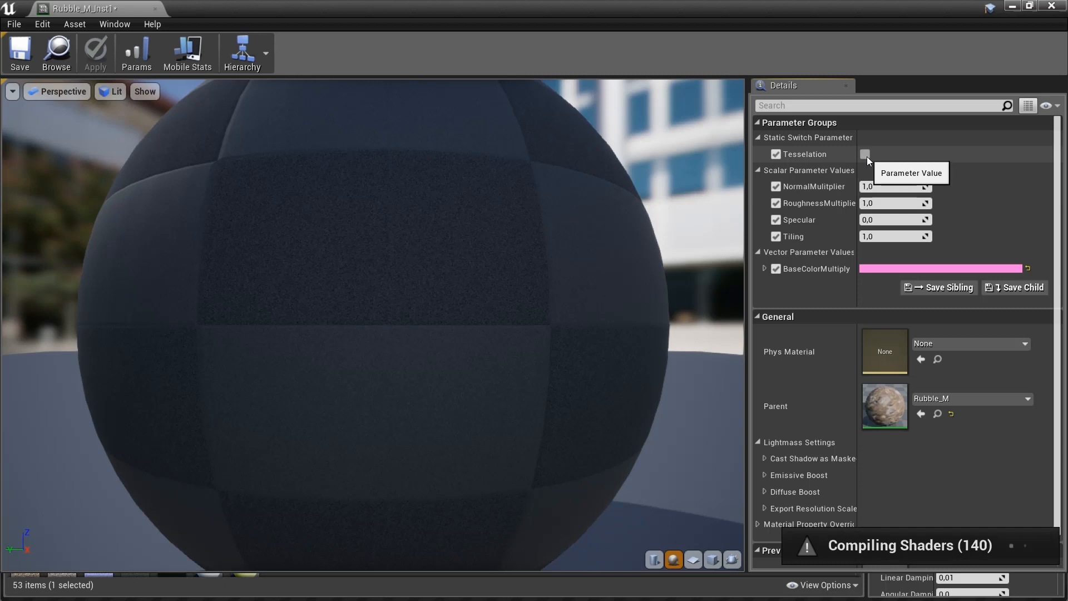
click(866, 155)
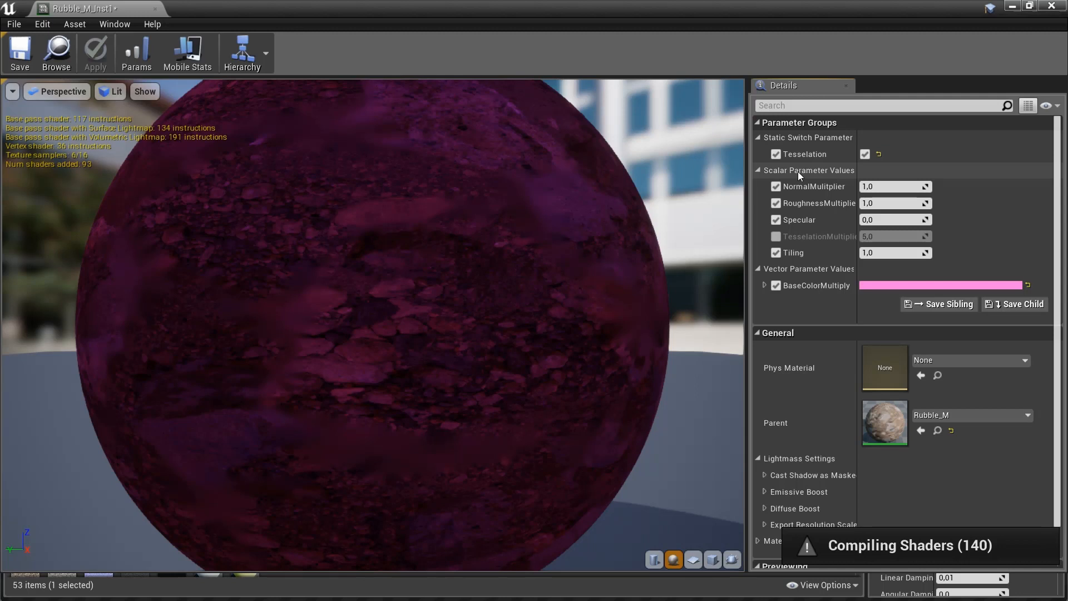
click(864, 156)
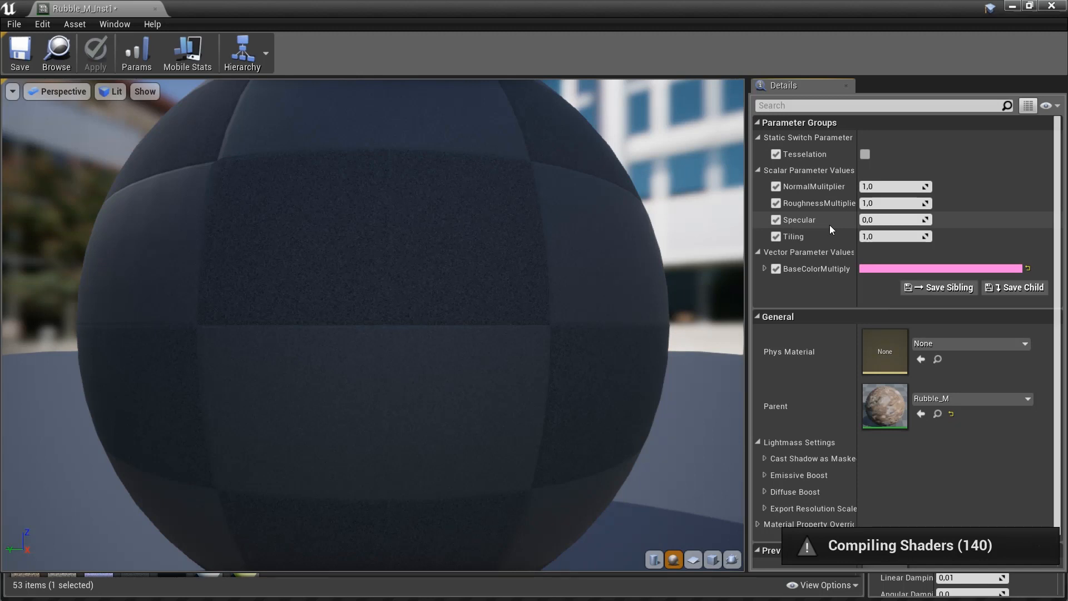
click(865, 154)
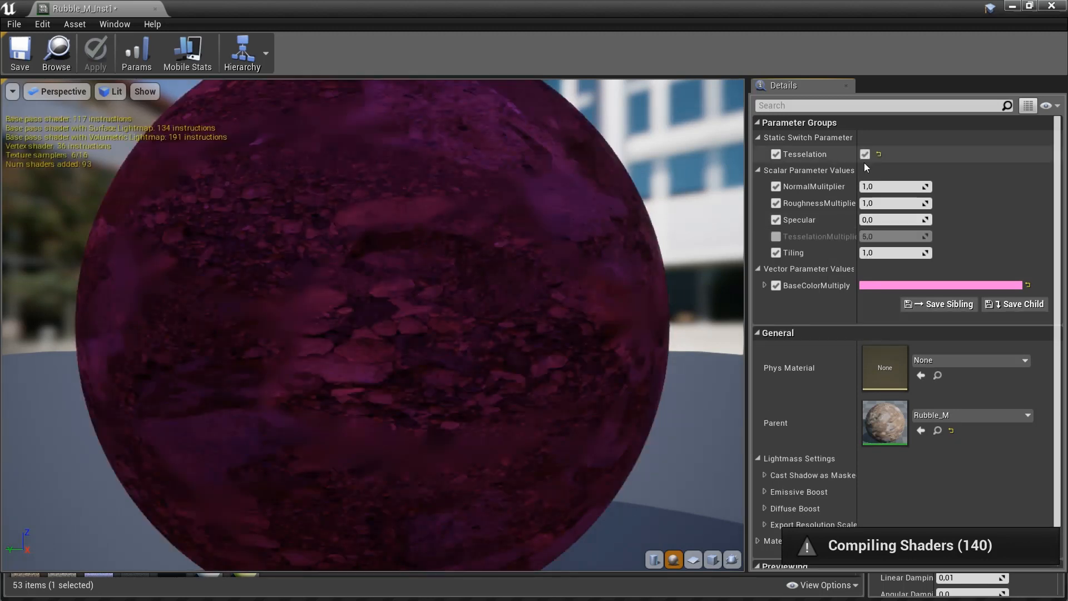
Enable Rubble_M_Inst1's TesselationMultiplier parameter, and inspect the pink rubble pile up close in the level
click(775, 236)
click(879, 236)
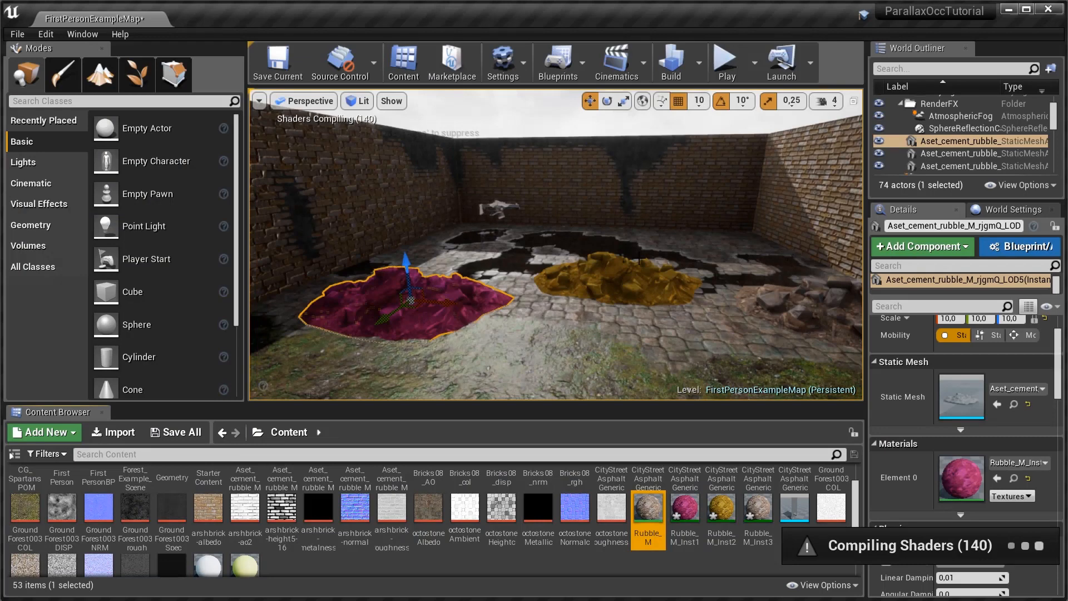
right_drag(639, 258, 539, 258)
key(w)
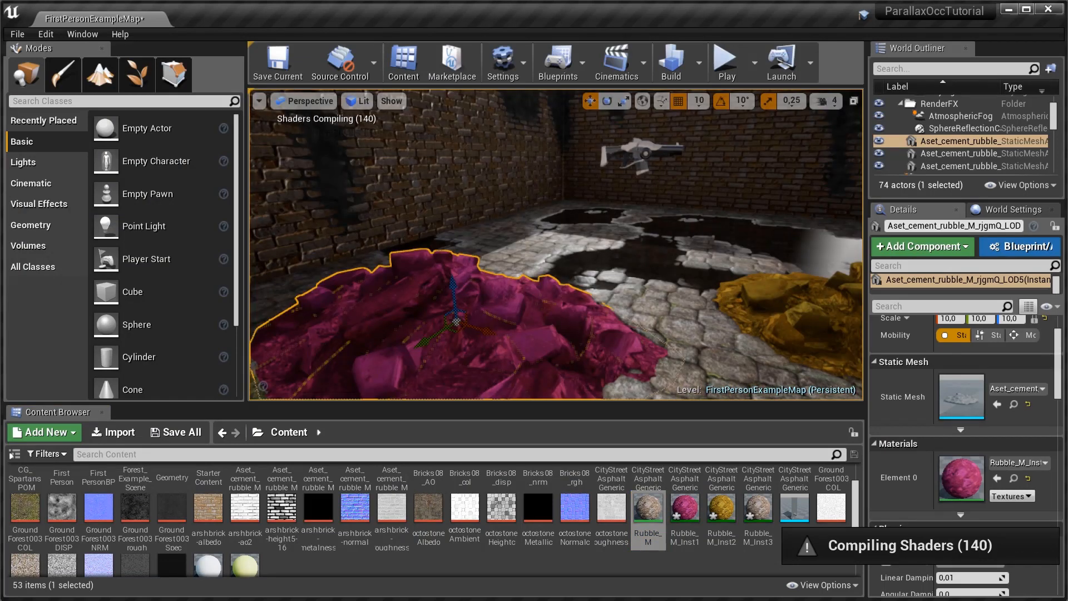
Look around the level at the pink, yellow and untinted rubble piles and the mossy ground beside them
right_drag(555, 244, 656, 245)
key(s)
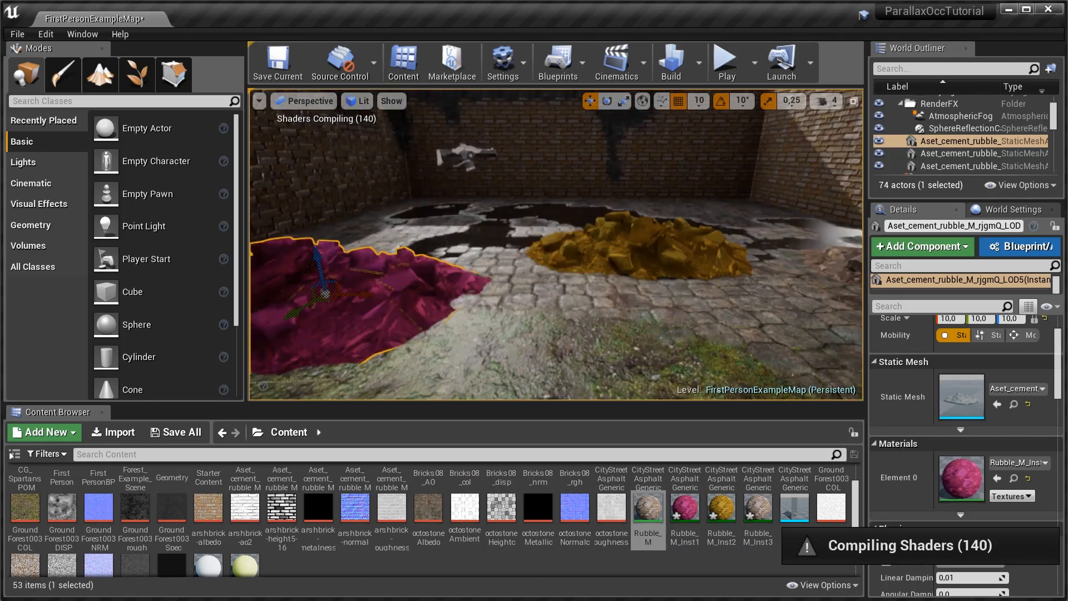
right_drag(563, 263, 565, 263)
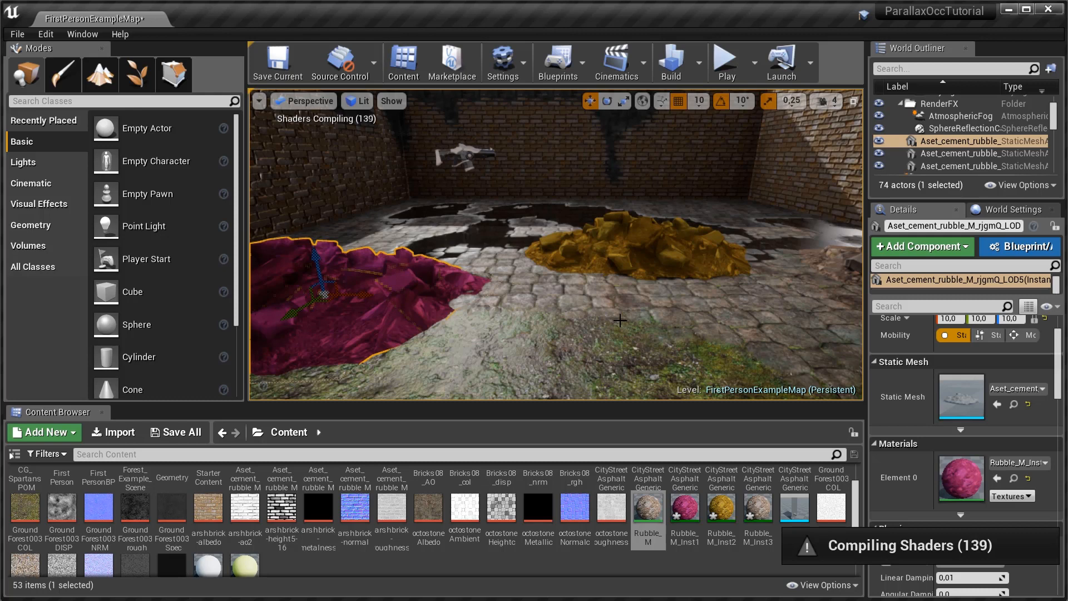
right_drag(619, 320, 790, 311)
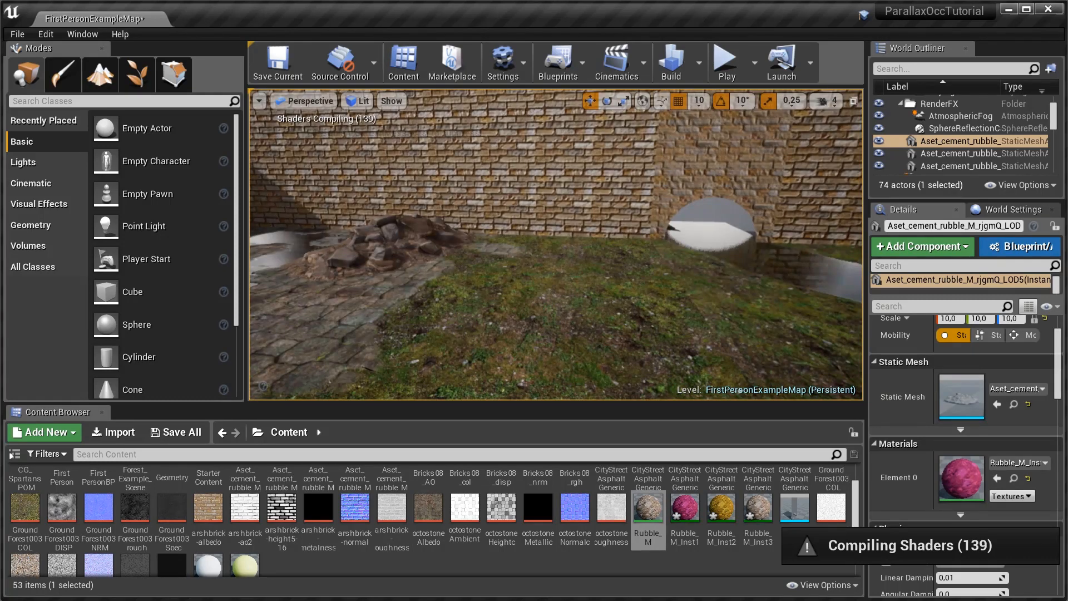
right_drag(556, 245, 445, 278)
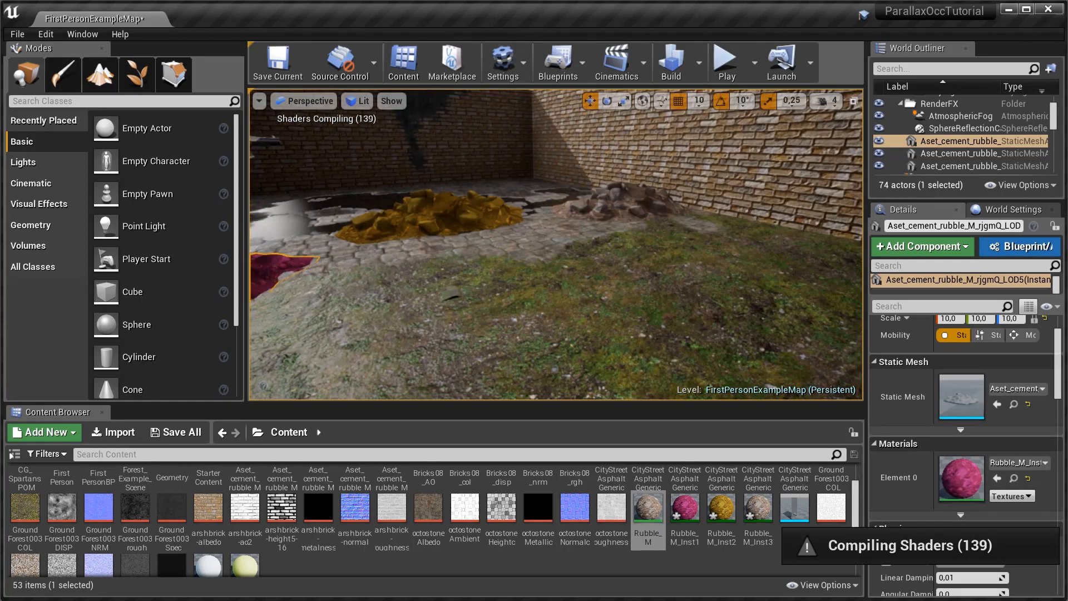
right_drag(445, 278, 556, 284)
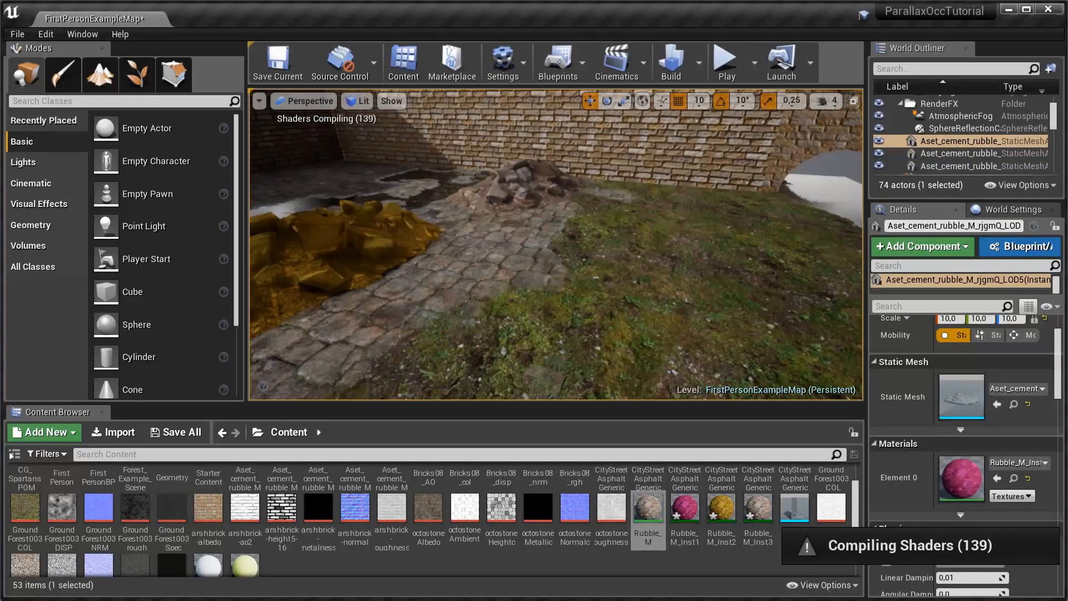
Select the mossy ground plane GroundPlane_2Mx2M36 beside the stone path and inspect its surface from several angles
click(667, 328)
right_drag(667, 328, 739, 362)
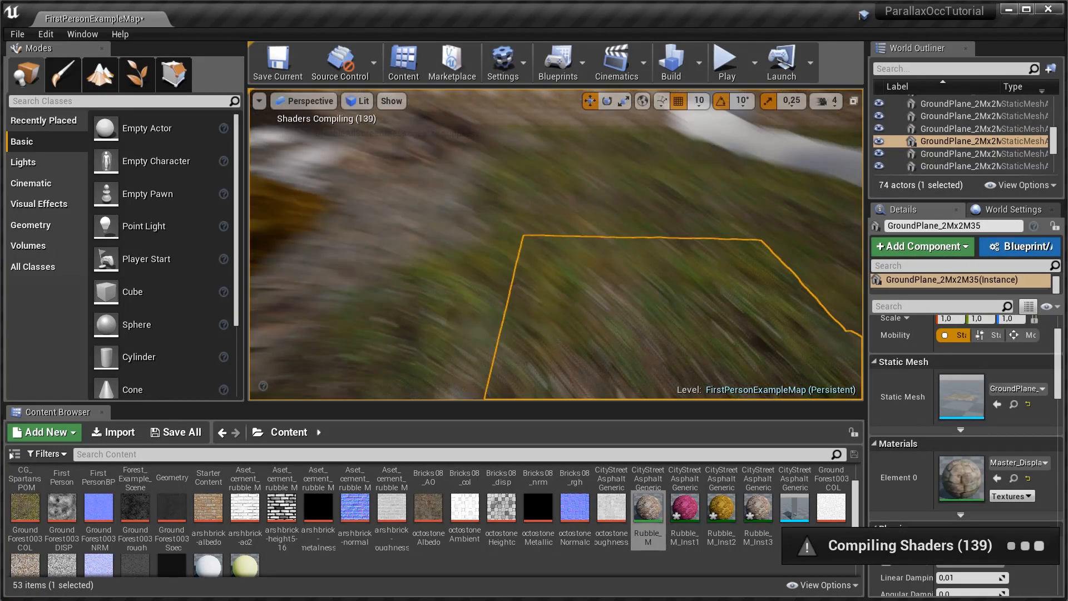
right_drag(740, 361, 667, 328)
click(668, 328)
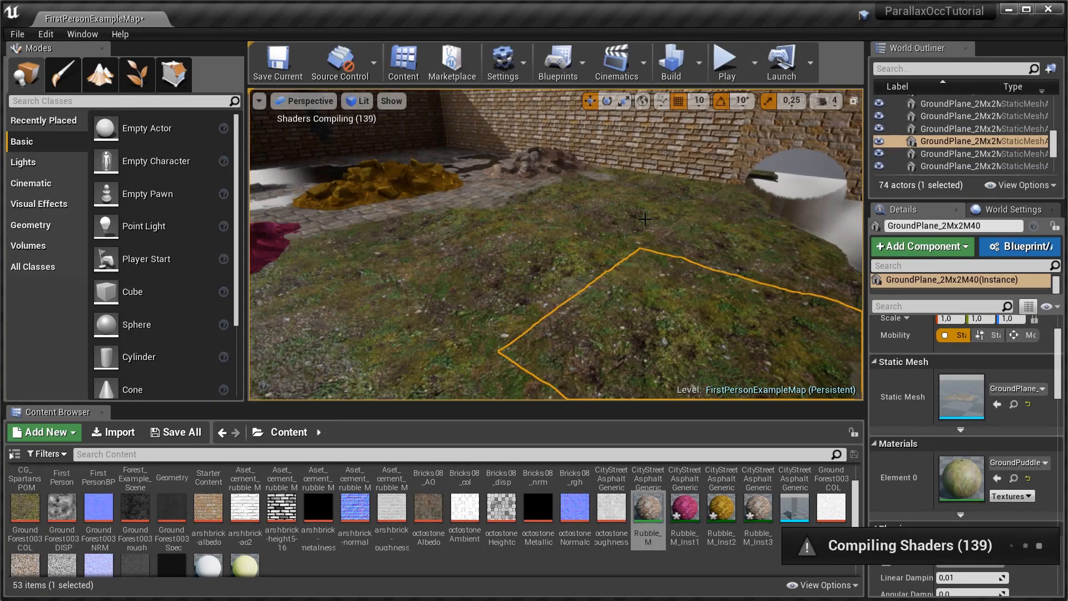
click(645, 219)
right_drag(645, 219, 611, 239)
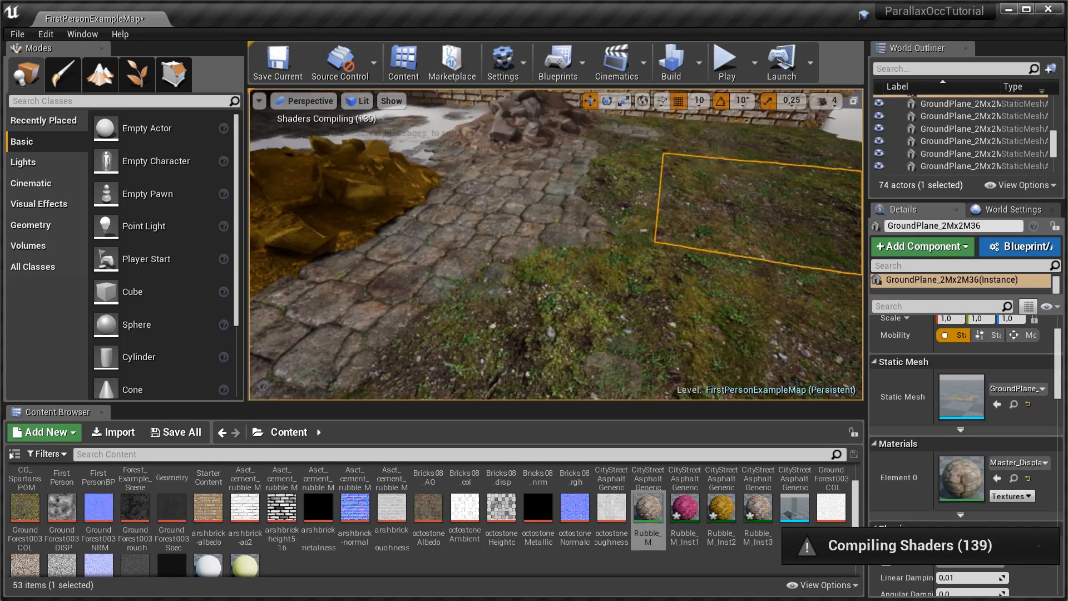
key(f)
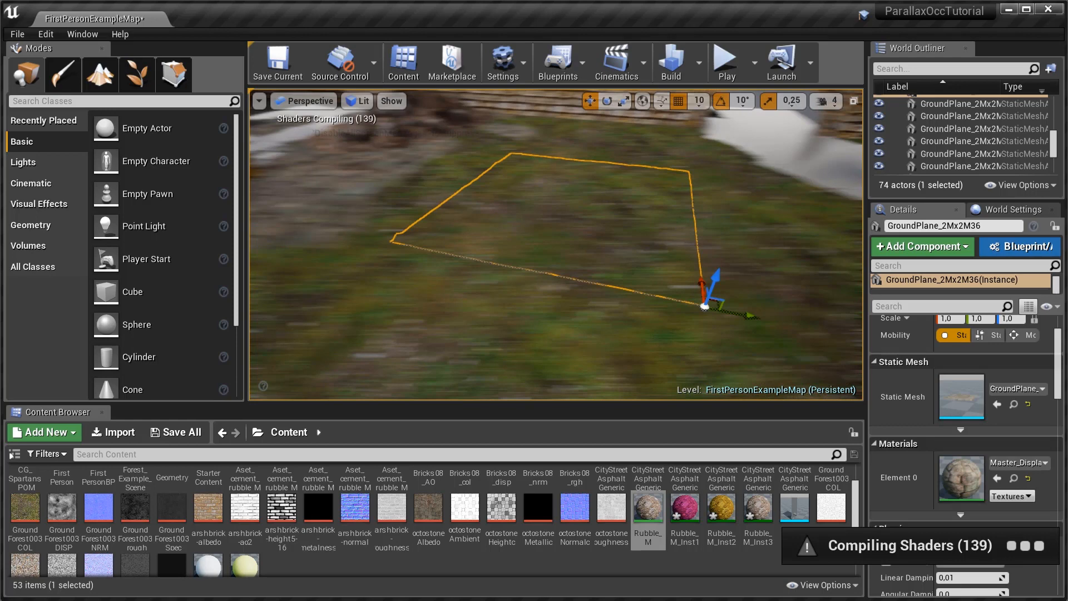
right_drag(599, 259, 656, 259)
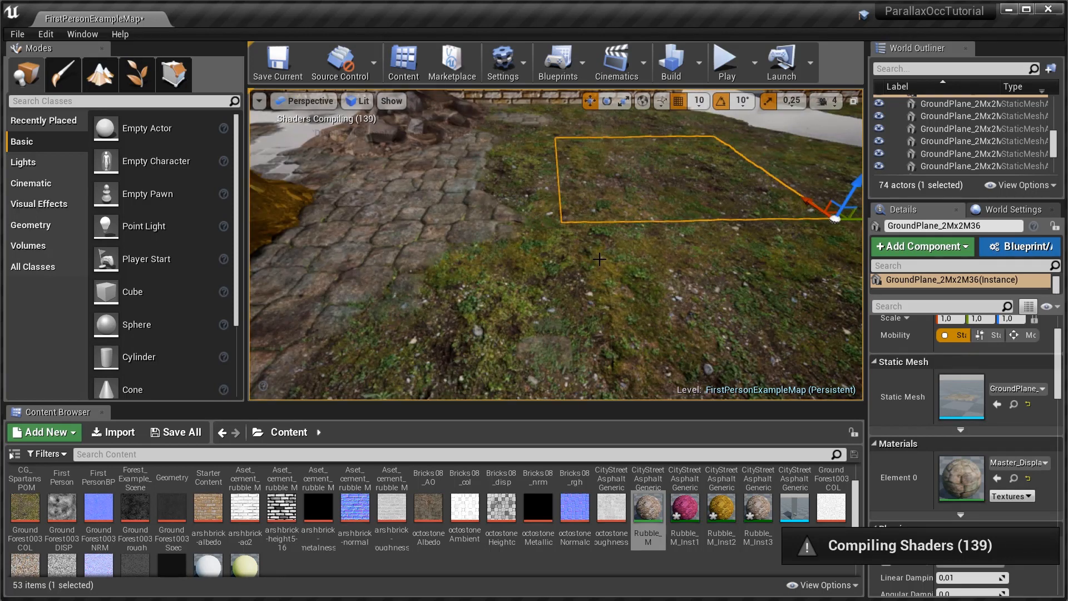
right_drag(599, 258, 490, 178)
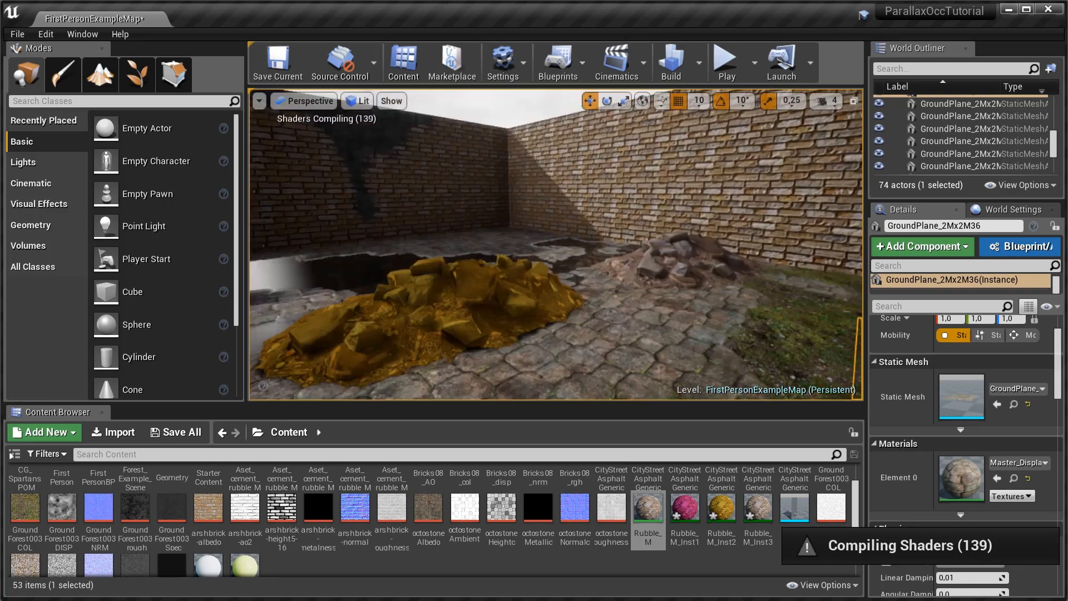
right_drag(599, 259, 718, 262)
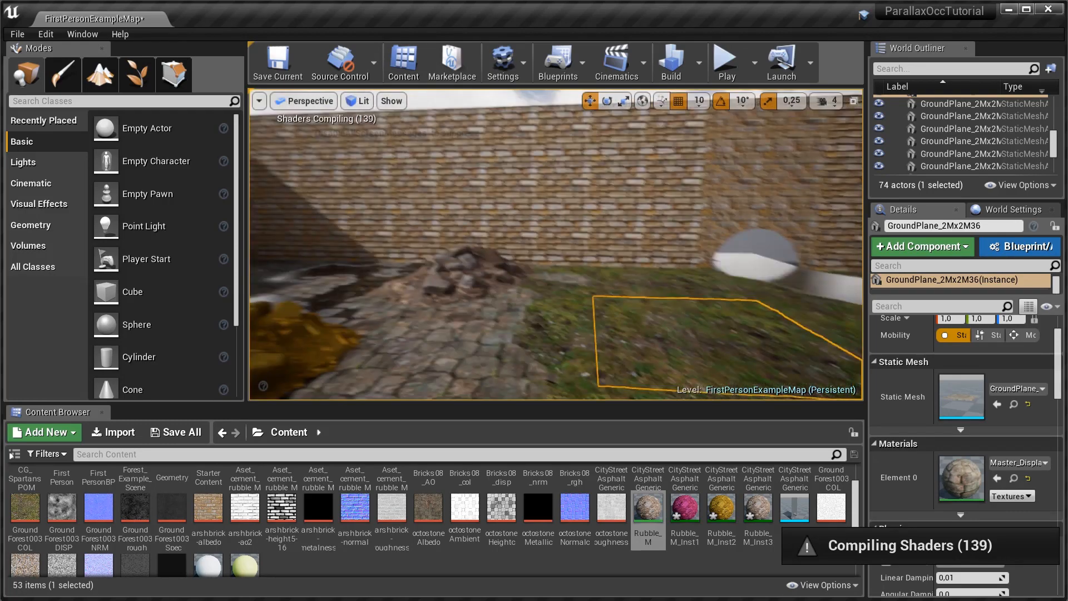
right_drag(595, 328, 706, 345)
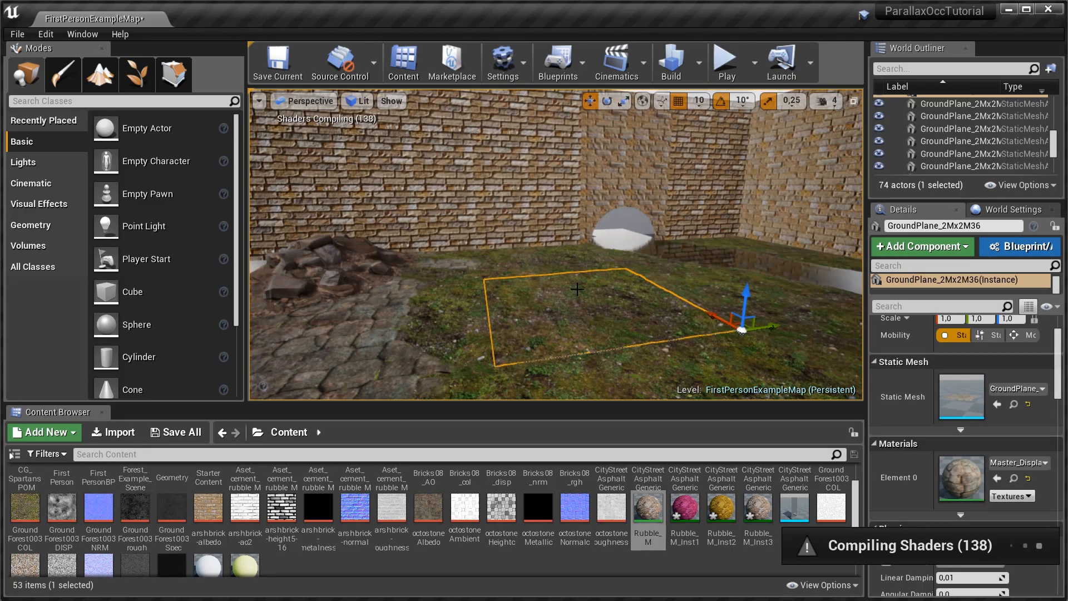
Open the selected ground plane's Master_Displacement material instance, examine its static switch, scalar and texture parameters, and return to the level
double_click(970, 483)
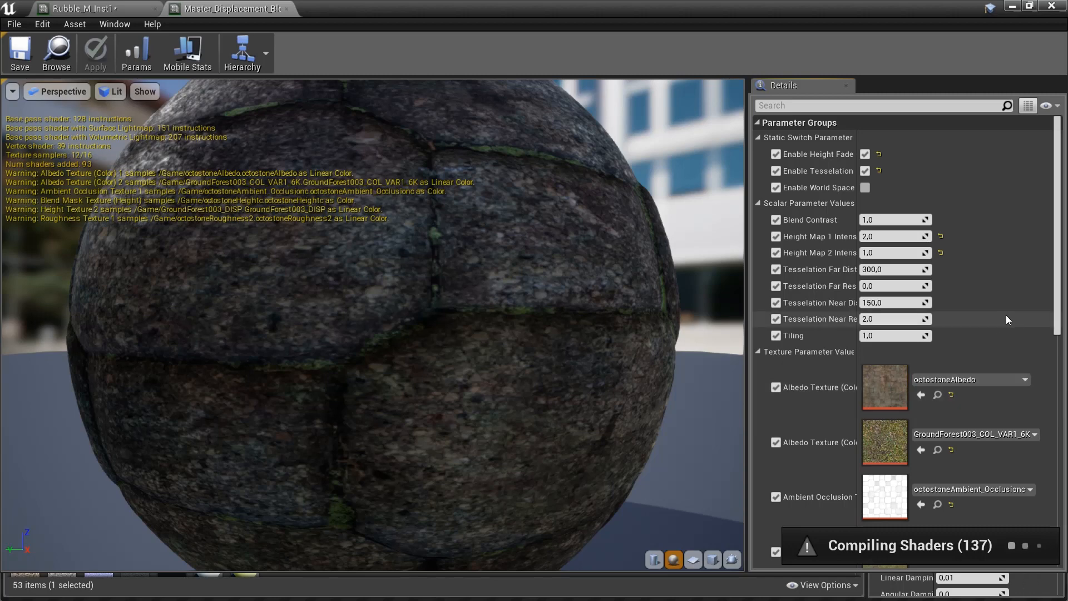
scroll(1002, 330, down, 3)
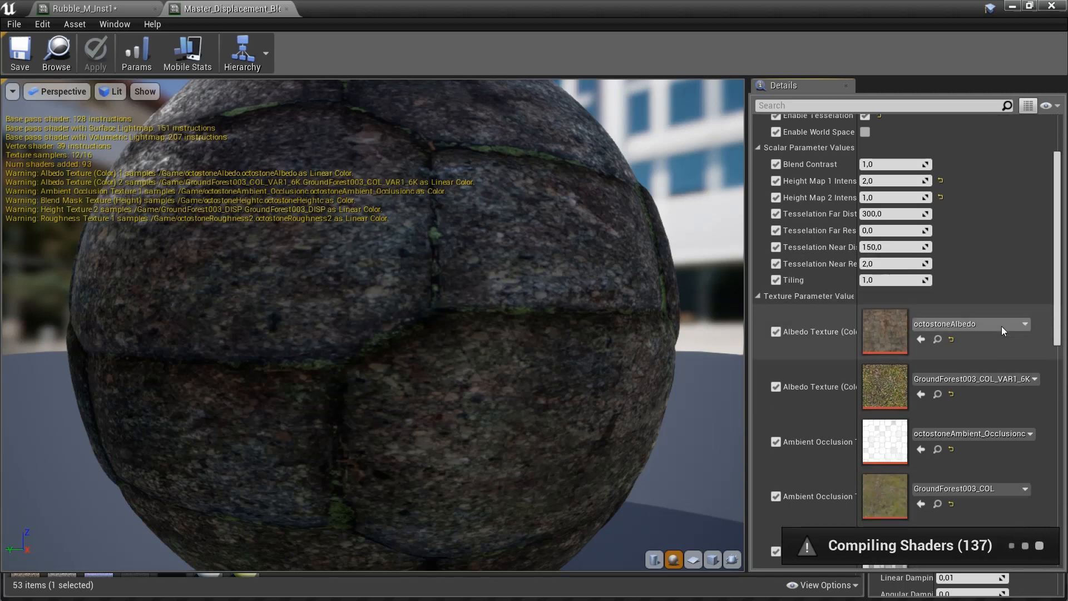
scroll(1001, 330, up, 2)
scroll(1002, 331, down, 10)
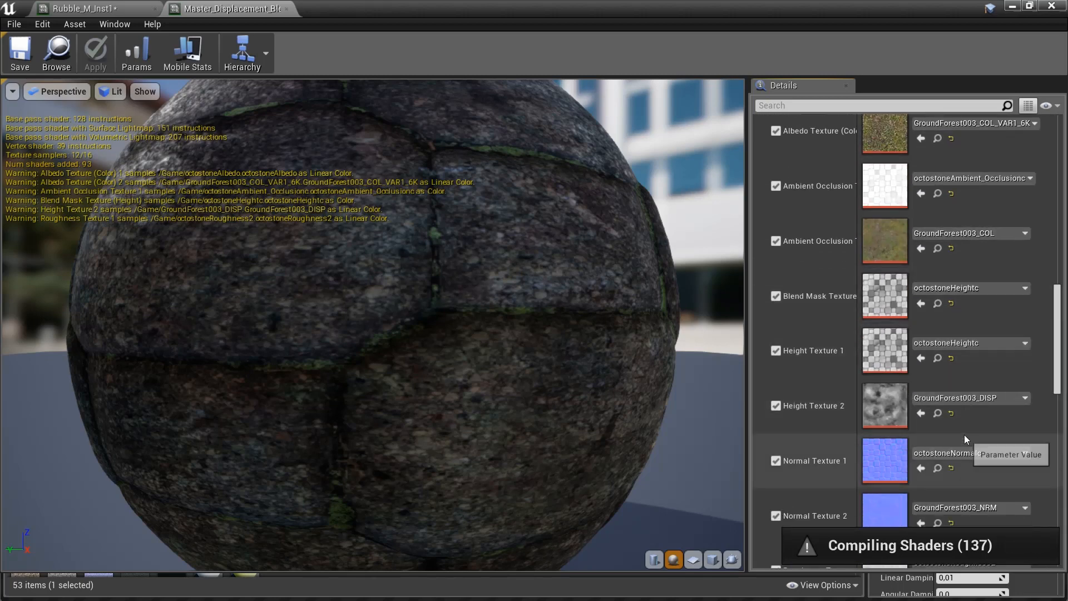
scroll(963, 433, down, 2)
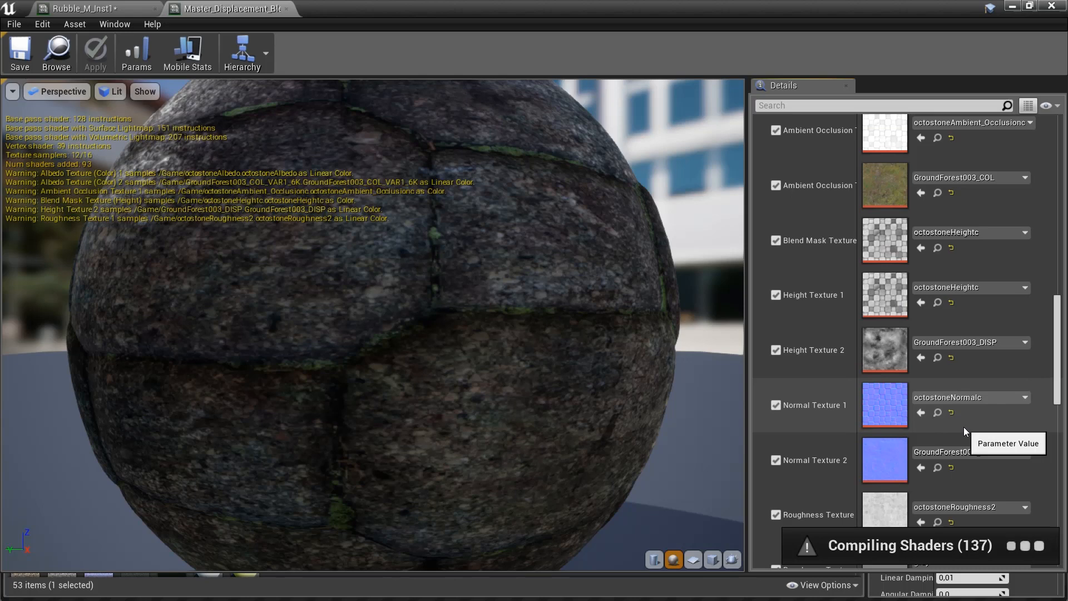
scroll(968, 429, down, 4)
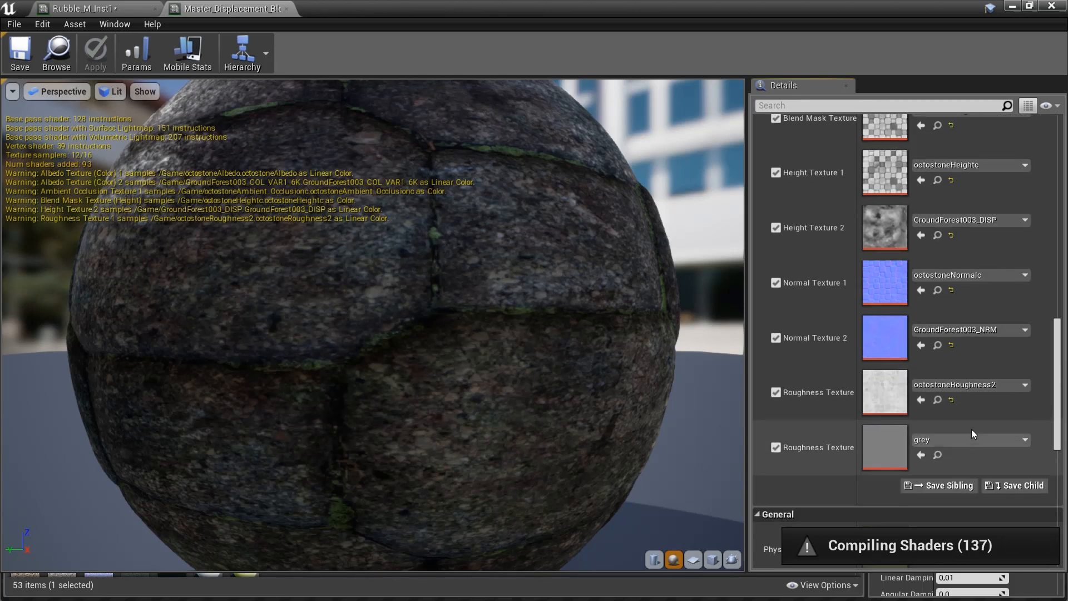
scroll(940, 409, up, 4)
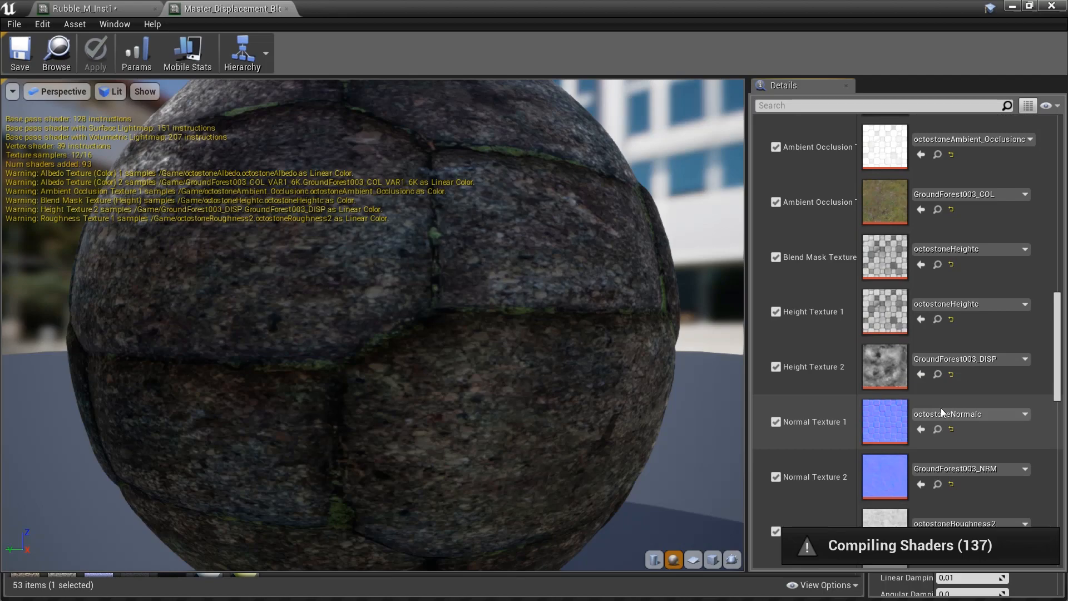
click(1010, 6)
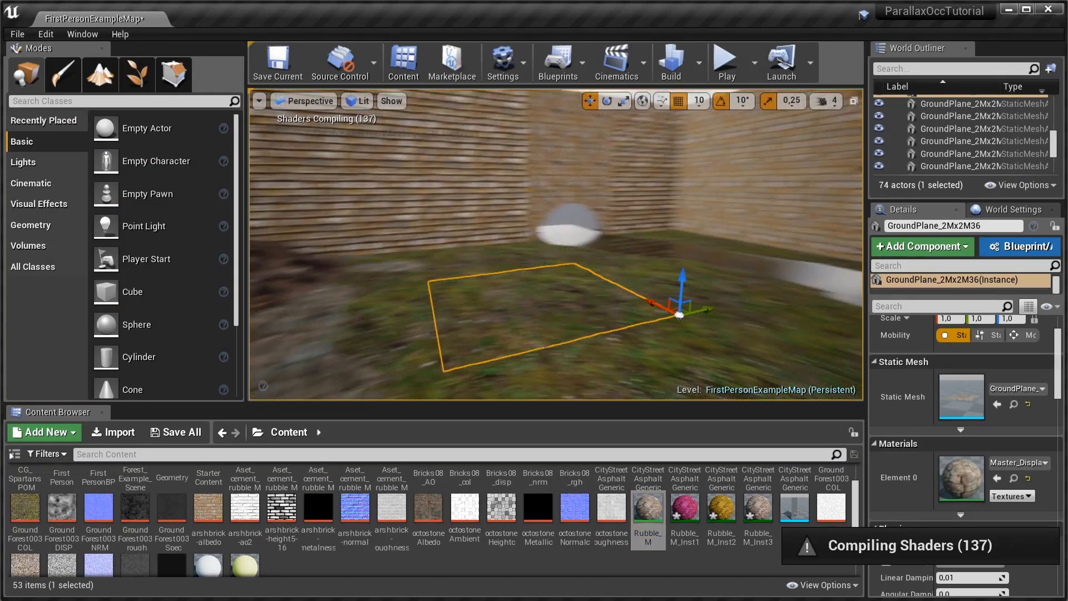
Select the ground plane GroundPlane_2Mx2M7 at the yellow rubble pile and look over the surrounding stone, moss and puddles
right_drag(592, 266, 684, 255)
click(592, 266)
right_drag(592, 265, 562, 305)
click(525, 308)
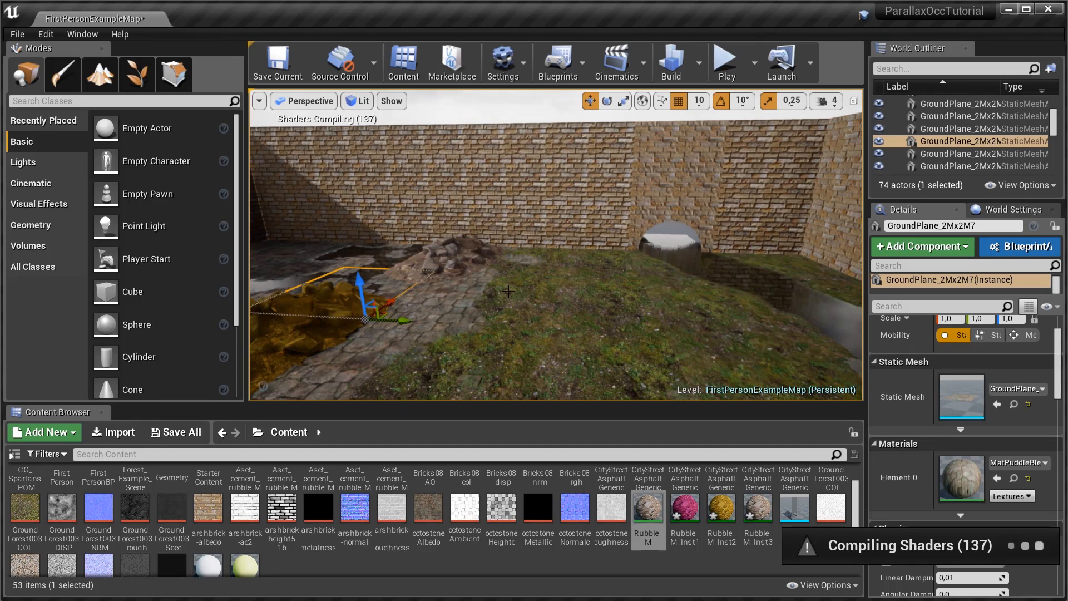
right_drag(574, 301, 423, 261)
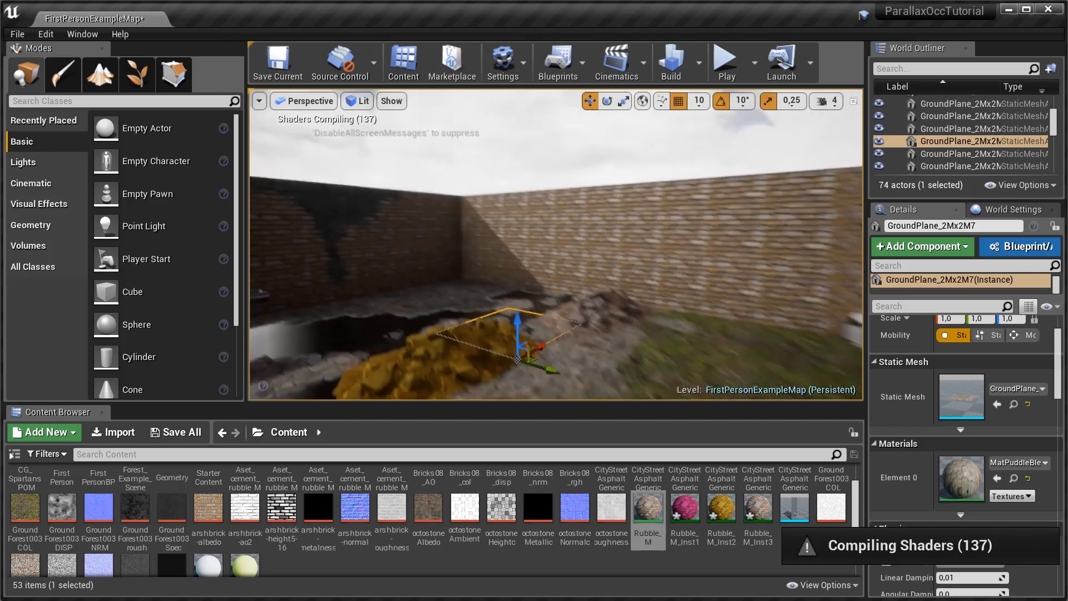
right_drag(555, 245, 684, 300)
right_drag(579, 300, 718, 300)
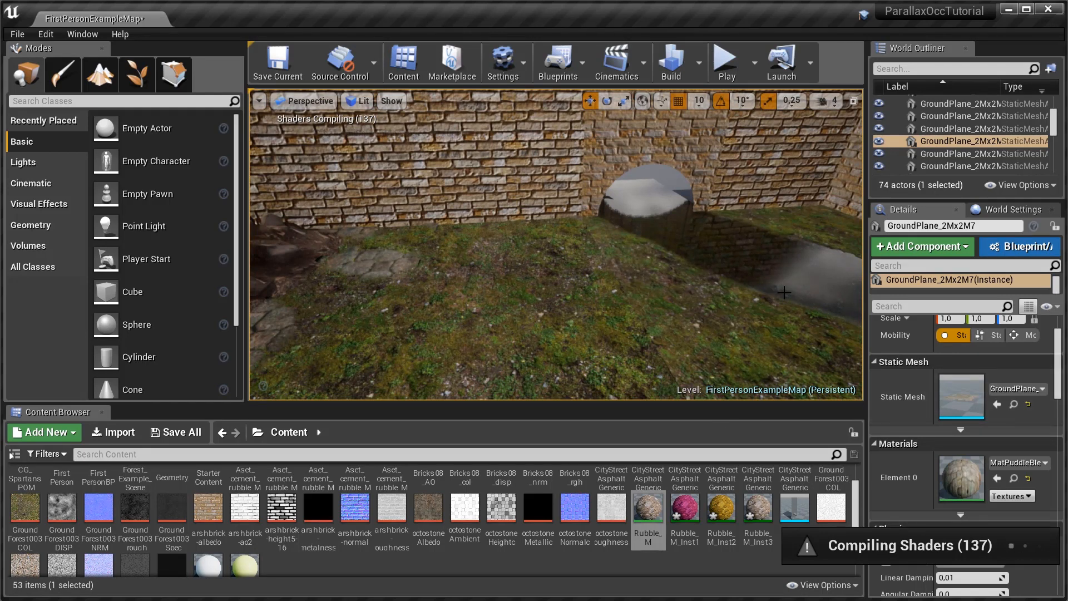
Open the selected plane's MatPuddleBlend_M instance, examine its switch, puddle and tessellation parameter groups, and close the editor window
double_click(963, 476)
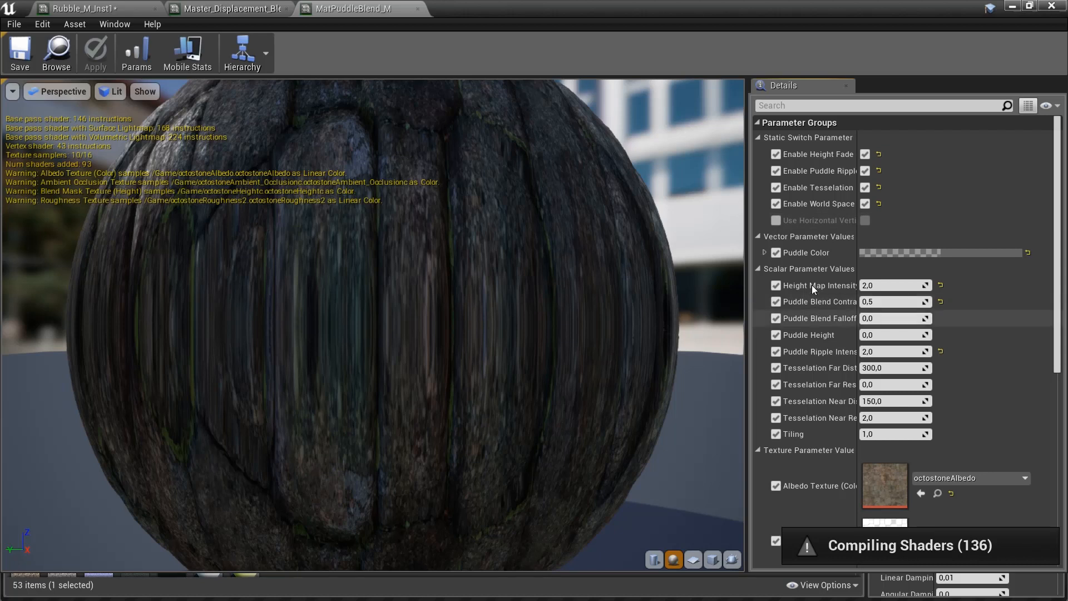
click(758, 269)
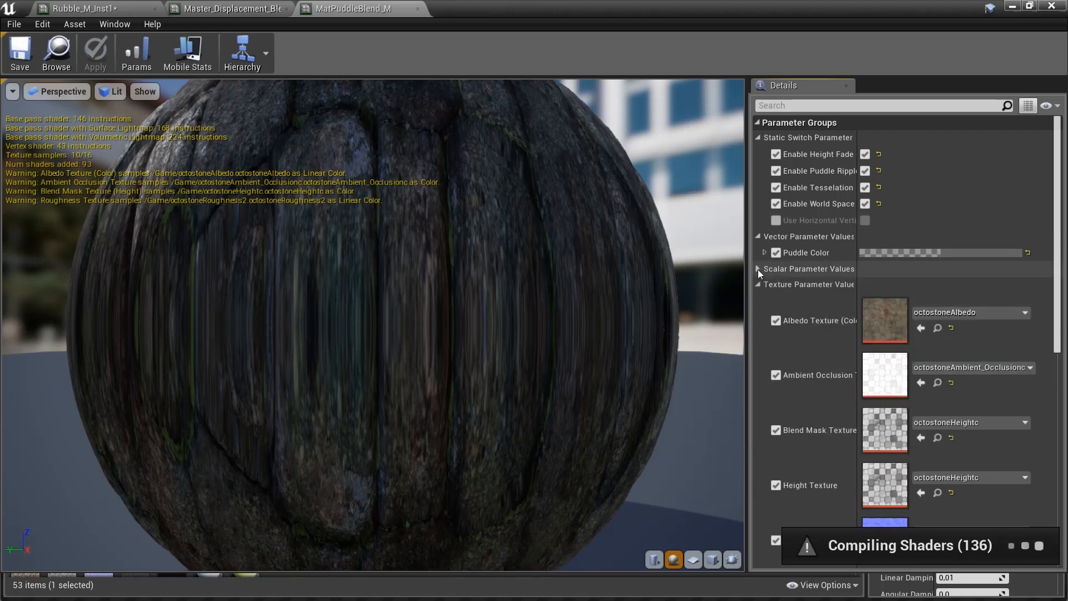
click(758, 269)
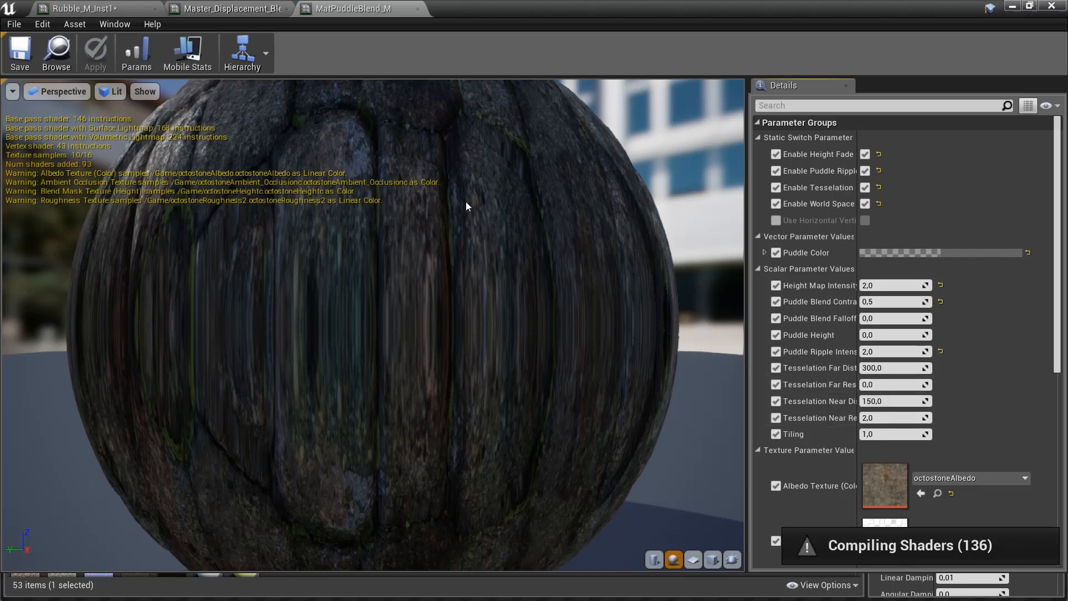
click(1051, 6)
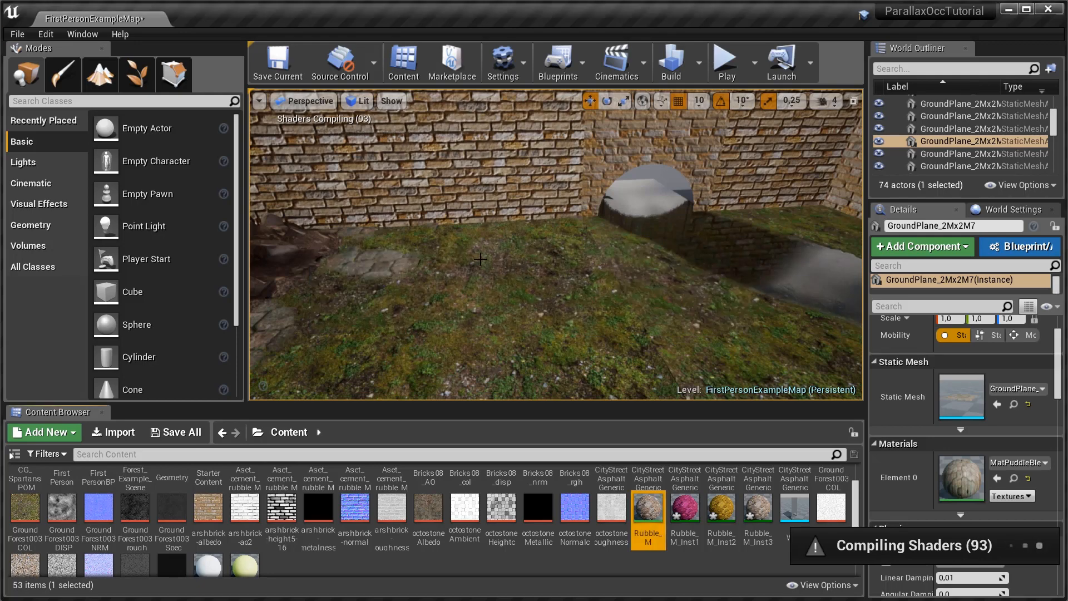
View the rubble piles from a distance and inspect the rocks of the untinted pile up close
right_drag(480, 259, 303, 228)
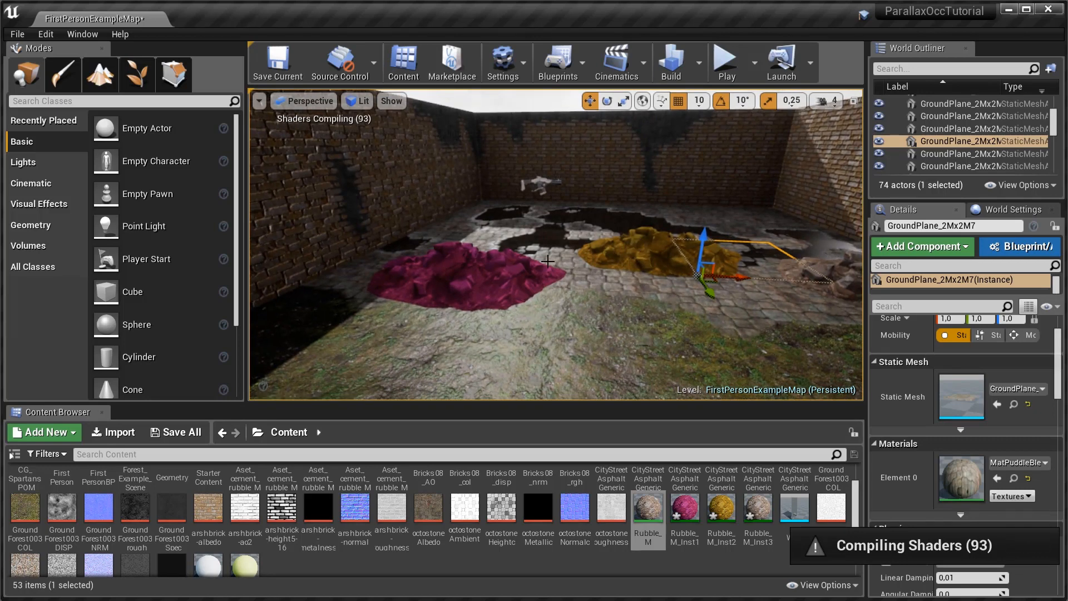
mouse_move(547, 260)
right_down()
mouse_move(517, 257)
mouse_move(492, 275)
mouse_move(550, 275)
mouse_move(551, 261)
right_up()
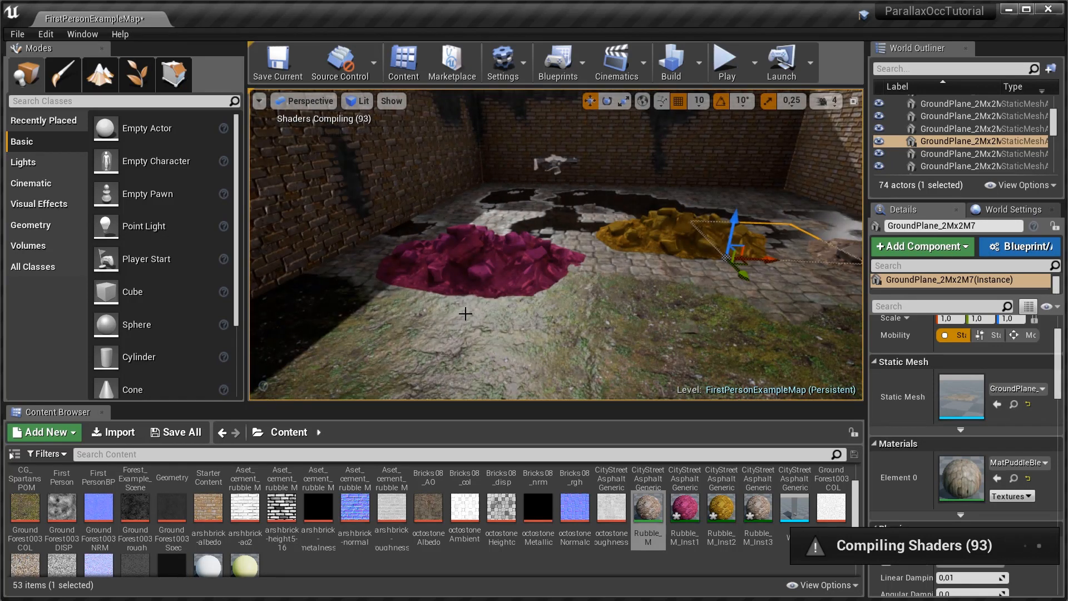
right_drag(465, 314, 562, 362)
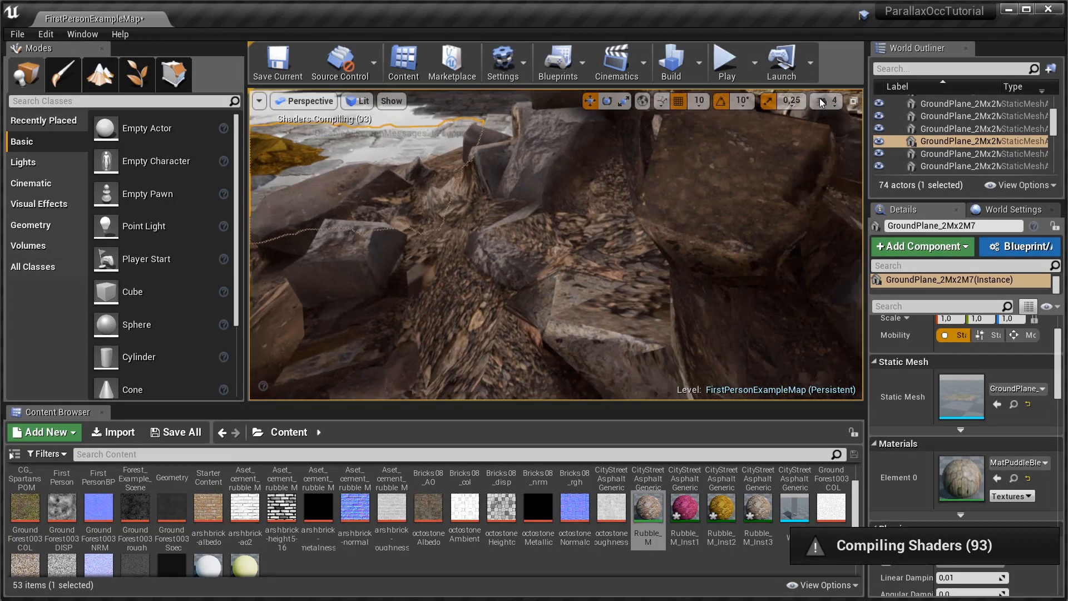
Set the viewport camera speed to 1 and inspect the untinted rubble's surface detail and the stones around it
click(819, 100)
click(823, 135)
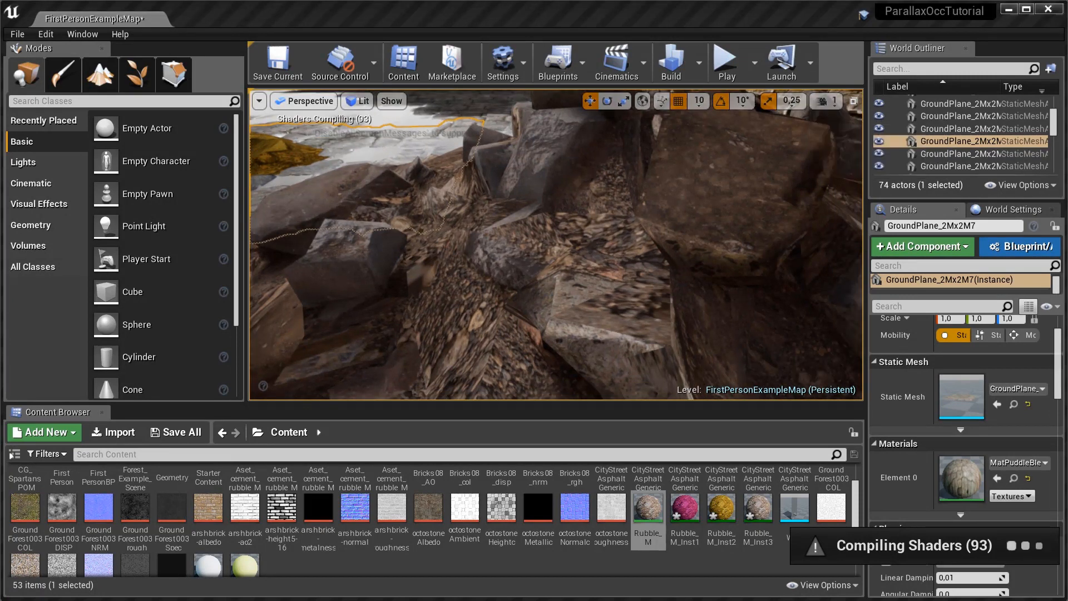
right_drag(557, 244, 428, 244)
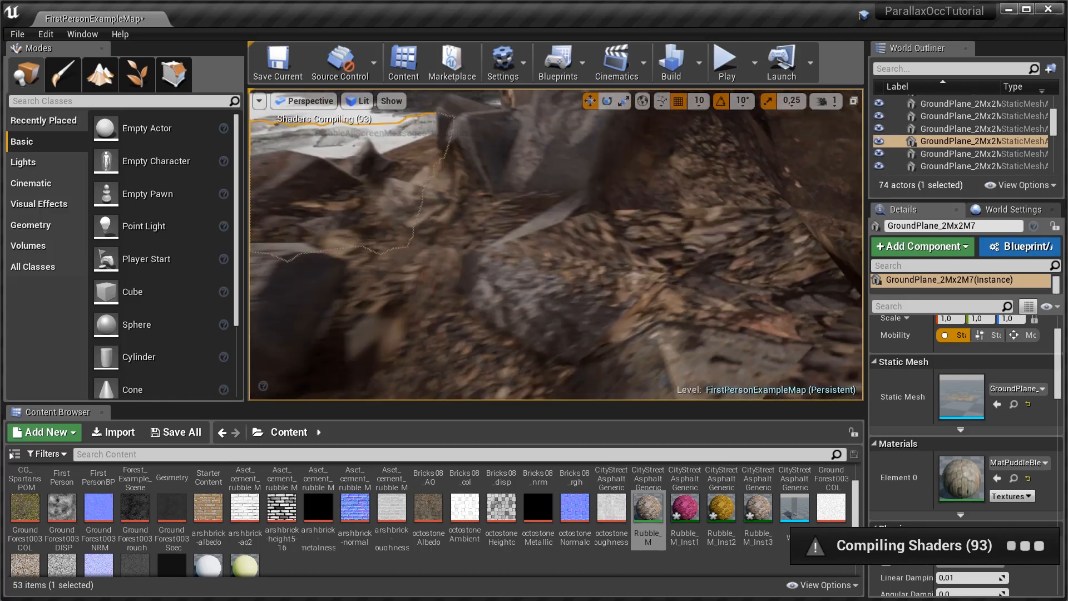
right_drag(556, 244, 445, 245)
right_drag(701, 214, 646, 215)
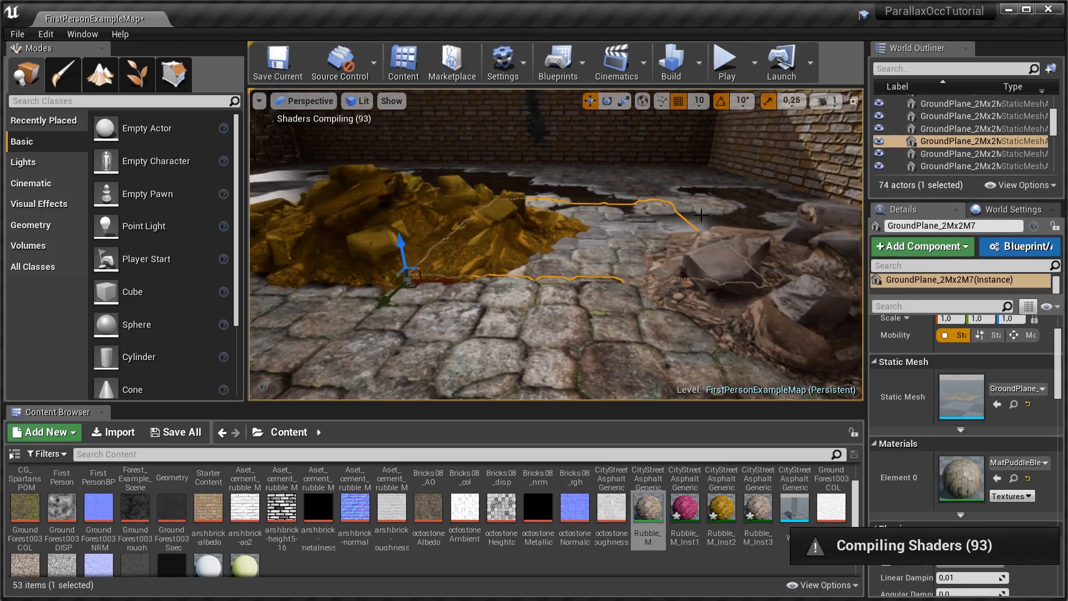
Set the viewport camera speed to 3 and open the parent material Rubble_M for editing
click(827, 100)
drag(820, 132, 850, 133)
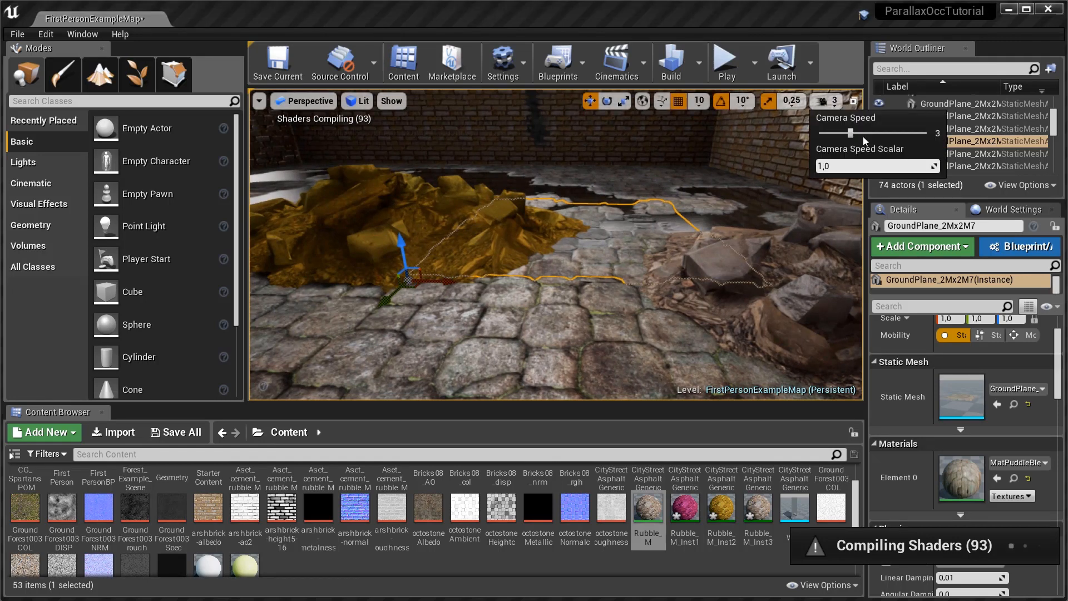
right_drag(723, 212, 612, 211)
double_click(659, 526)
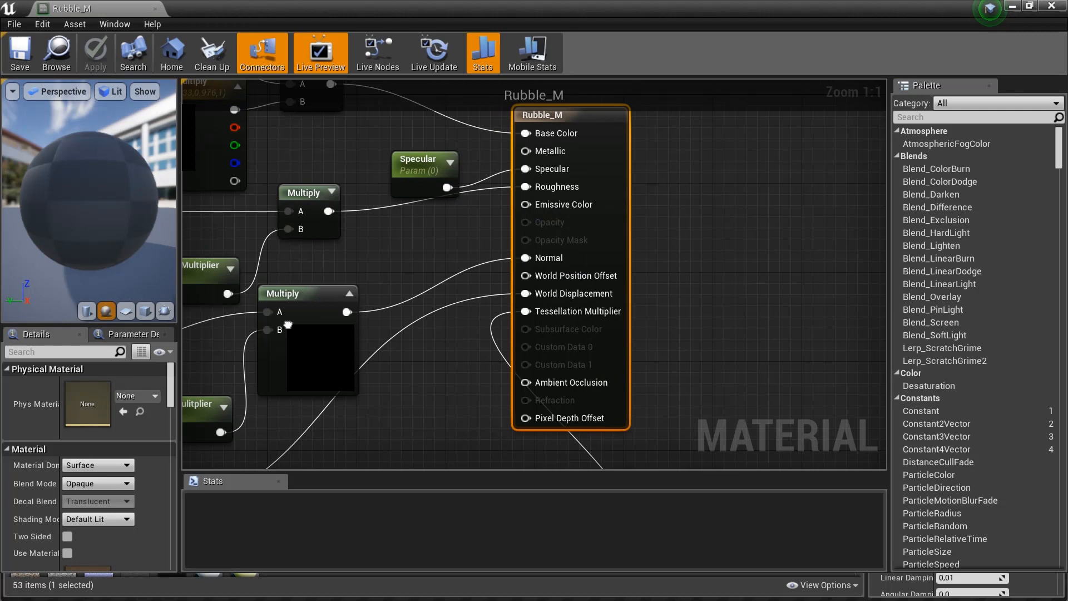
Assign the TesselationMultiplier, NormalMulitplier and RoughnessMultiplier parameters together to a new parameter group named TextureValues
right_drag(286, 352, 620, 236)
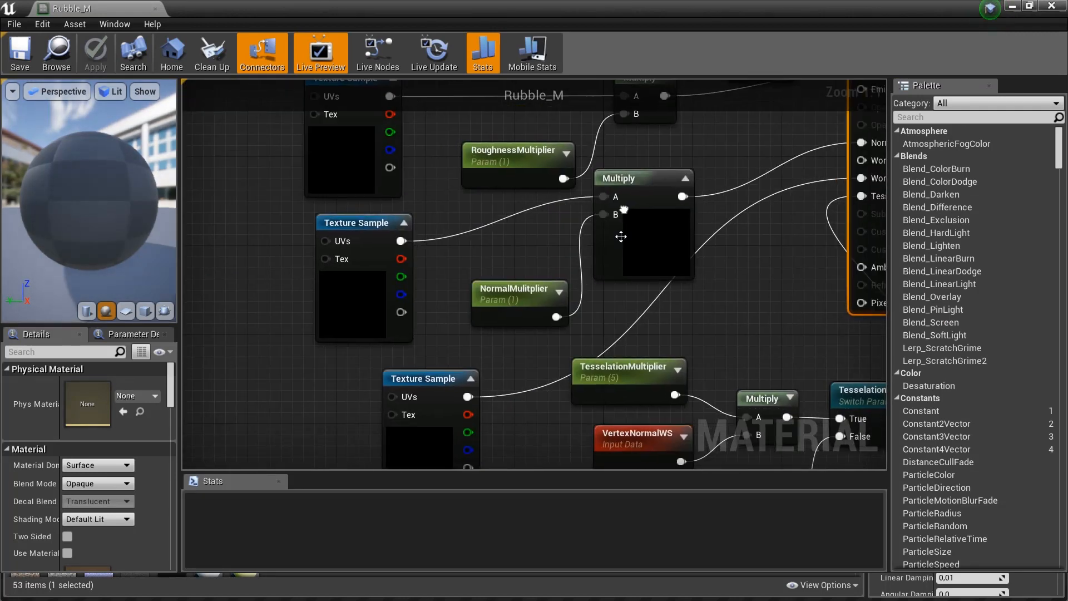
click(618, 370)
ctrl+click(484, 285)
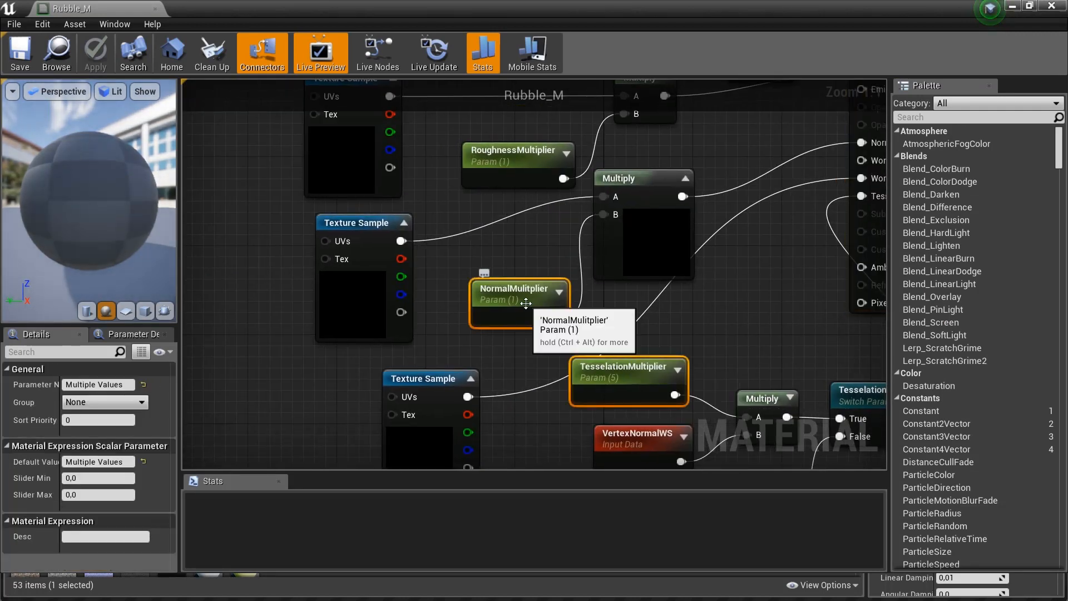
ctrl+click(506, 147)
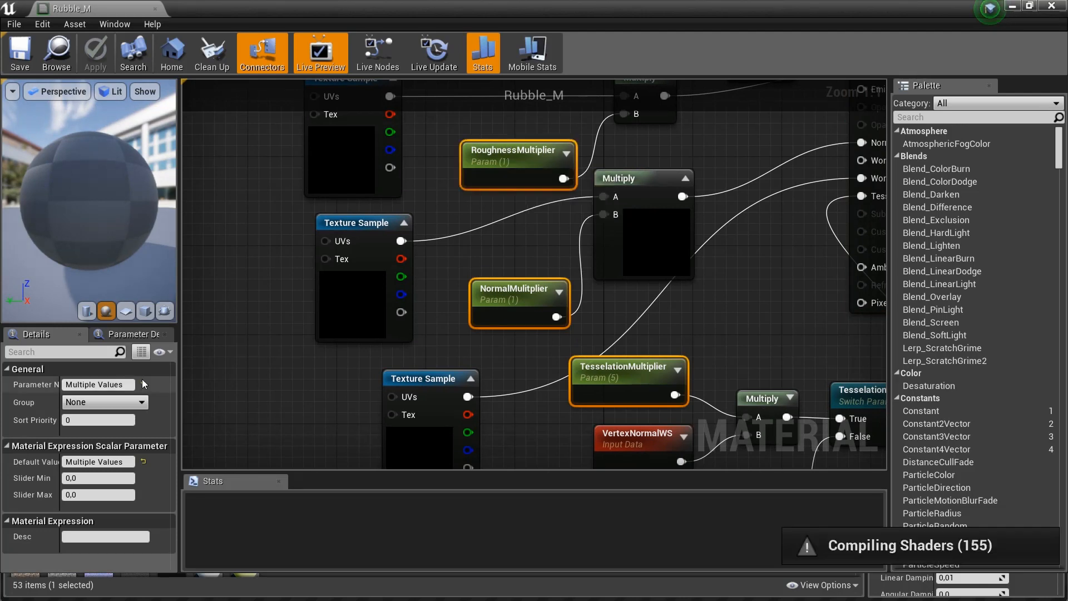
click(142, 402)
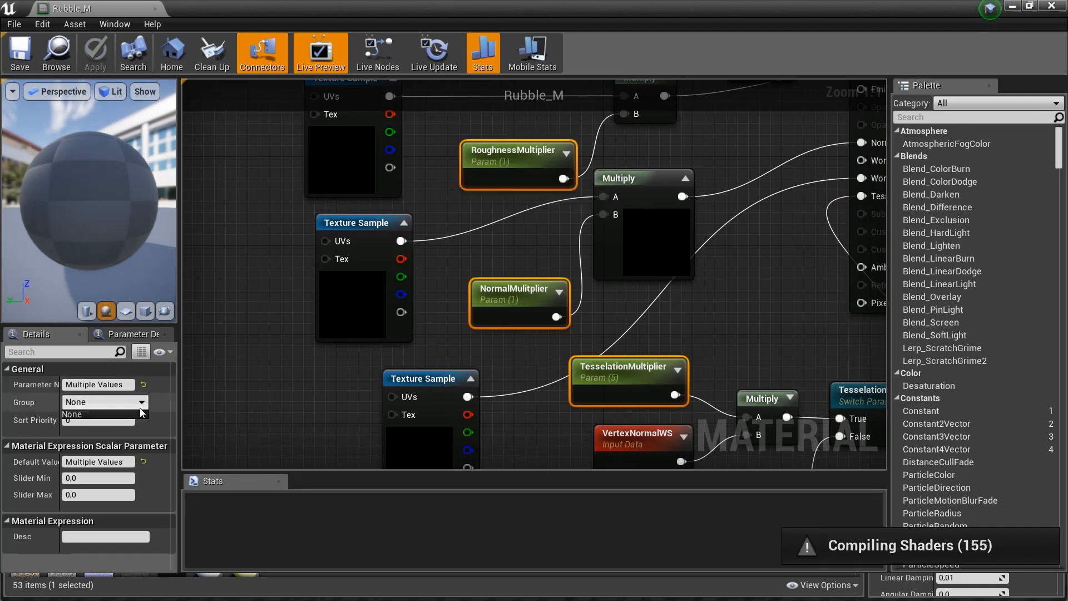
click(128, 414)
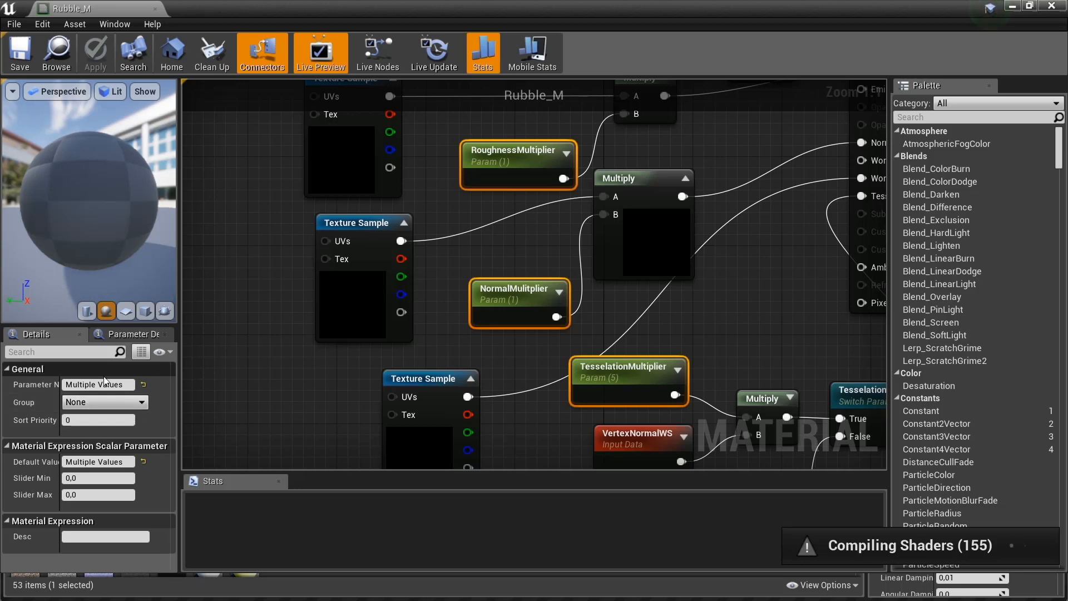
click(134, 400)
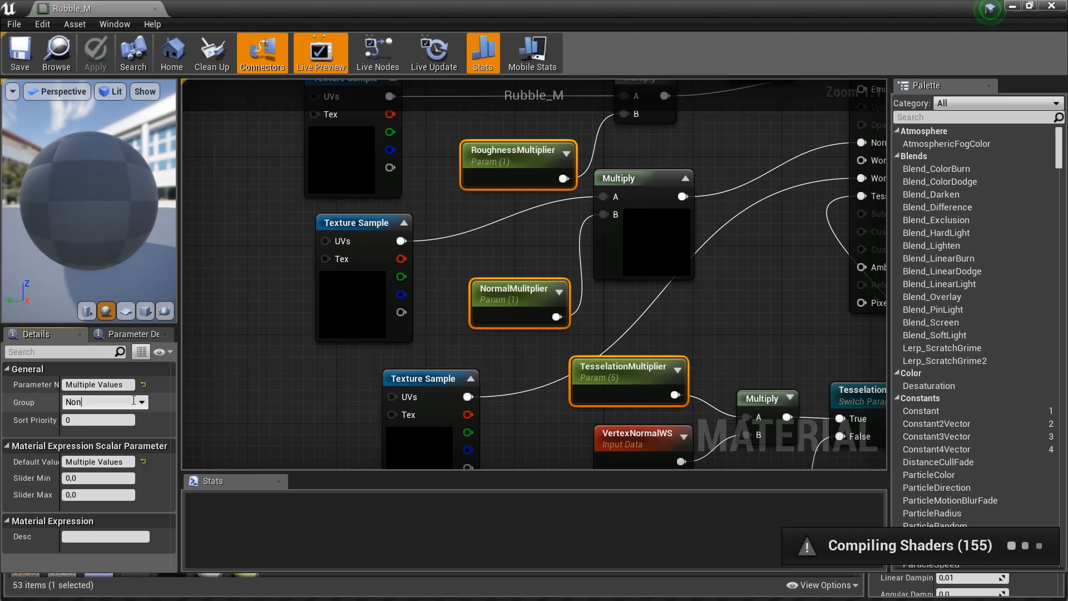
text(N)
key(BackSpace)
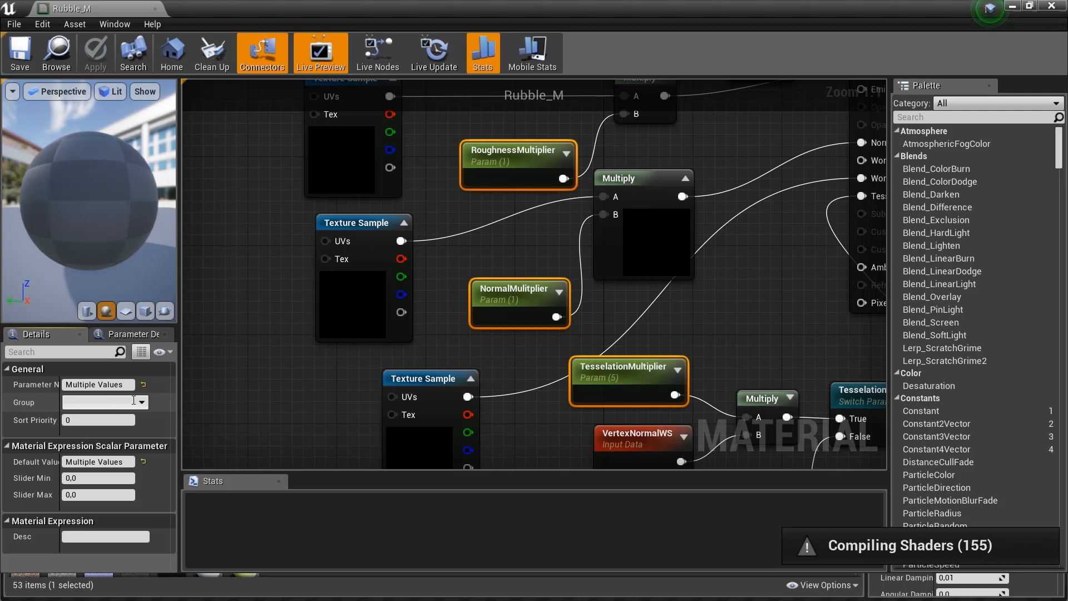
text(TextureValues)
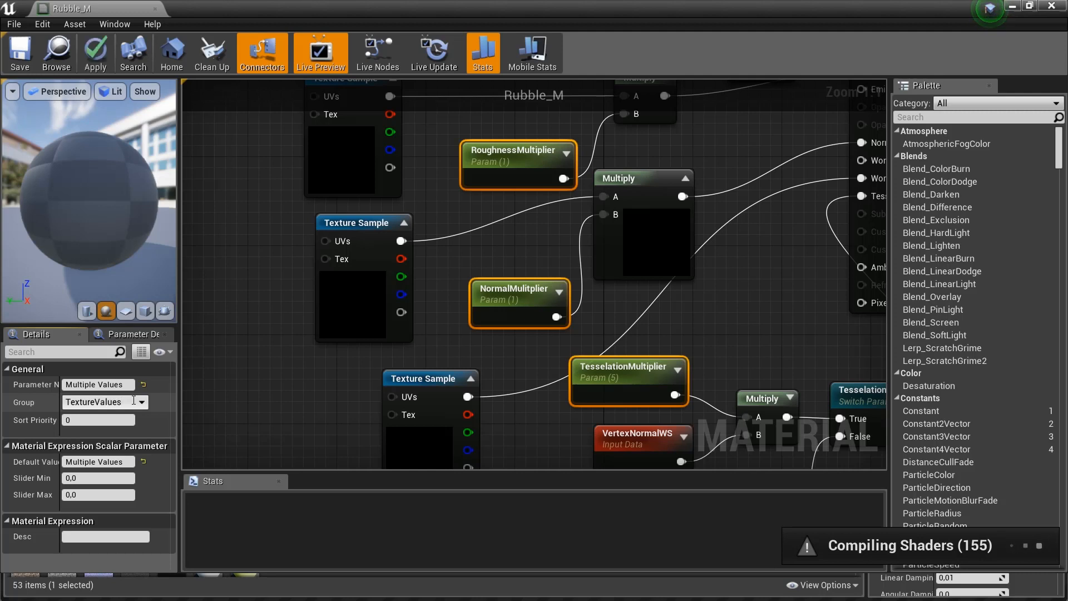
key(Return)
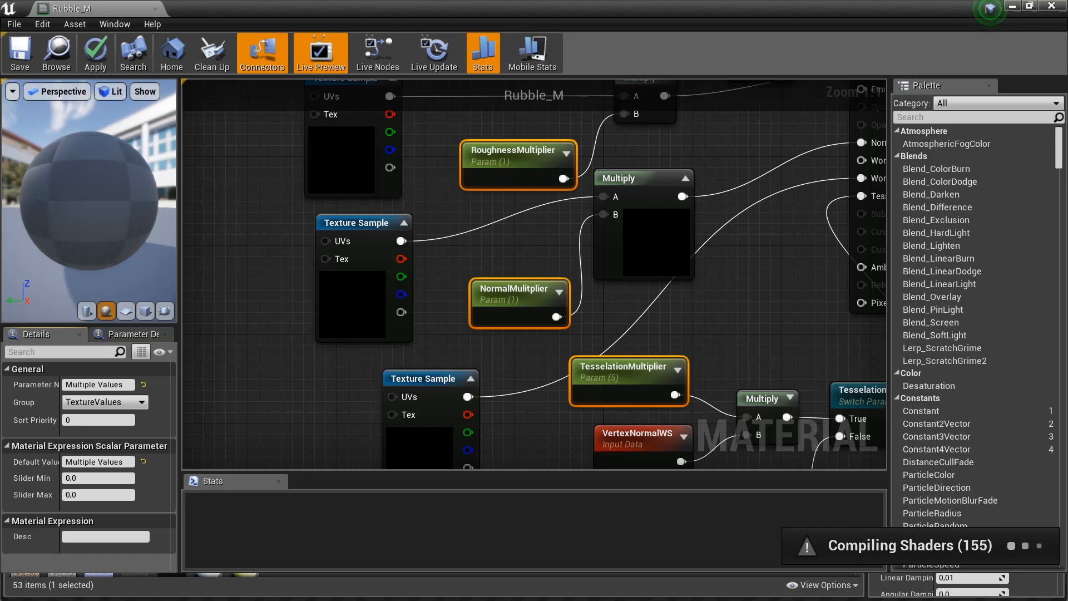
Close the Rubble_M material editor and view the magenta, yellow and untinted rubble piles from a distance in the level
click(1051, 5)
click(628, 335)
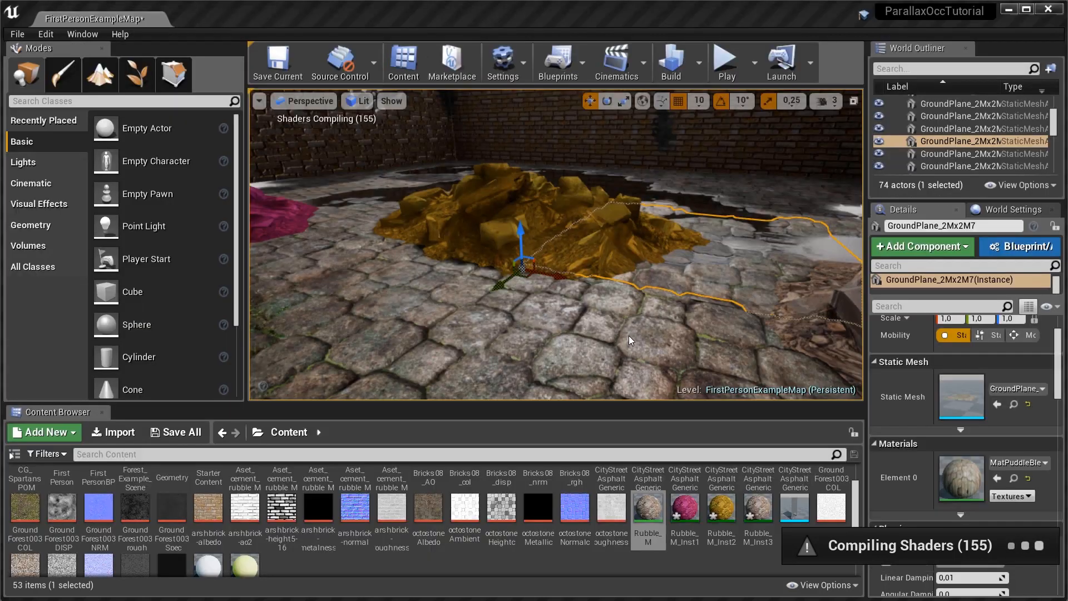
mouse_move(539, 295)
right_down()
mouse_move(623, 287)
mouse_move(551, 300)
mouse_move(570, 289)
mouse_move(532, 265)
mouse_move(512, 278)
mouse_move(541, 293)
right_up()
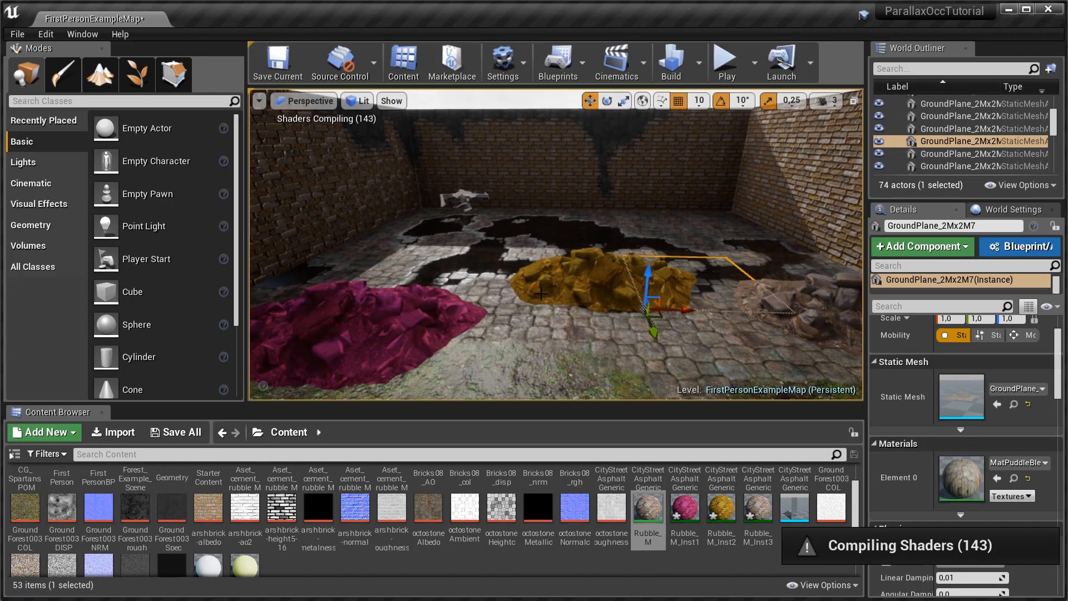
right_drag(440, 335, 500, 337)
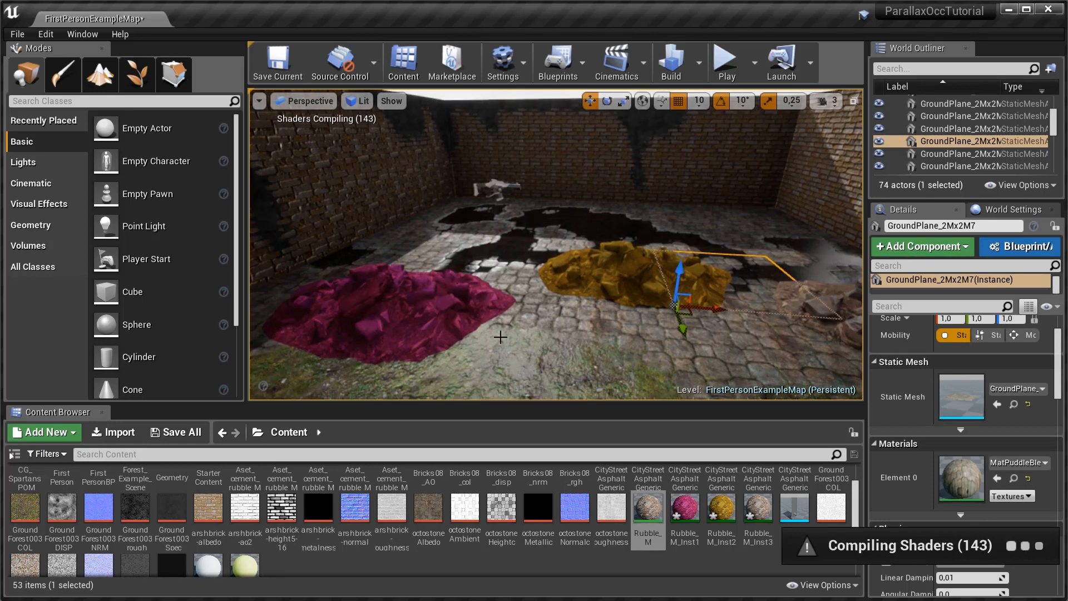